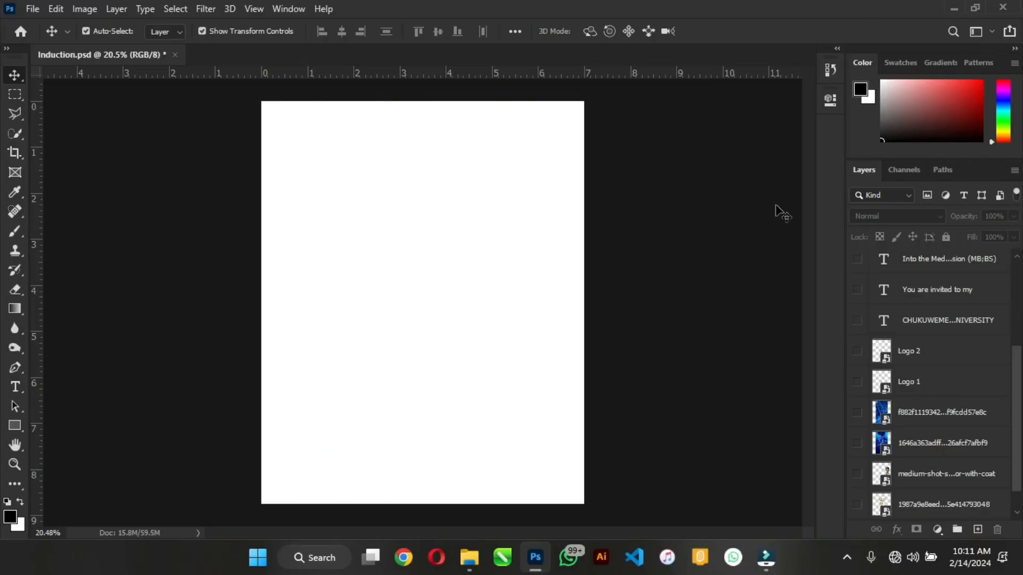
scroll(936, 362, "down", 1)
scroll(938, 343, "up", 3)
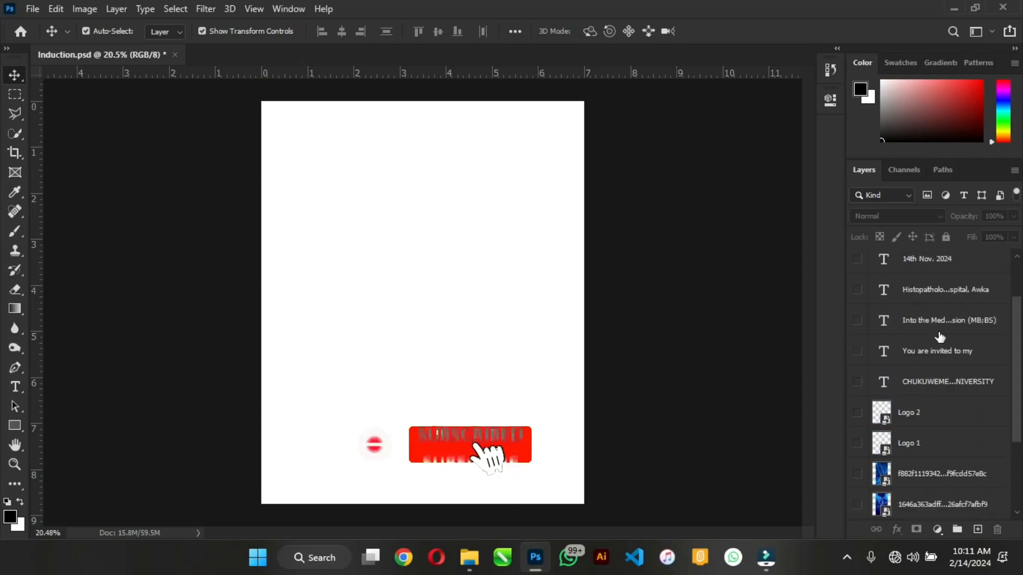
scroll(940, 337, "up", 3)
scroll(940, 337, "down", 6)
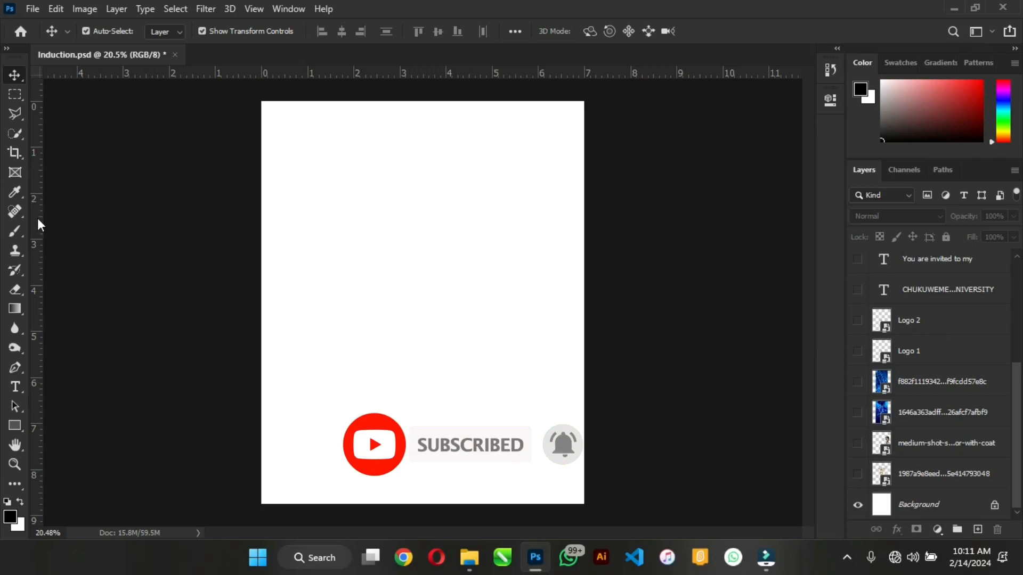
left_click(33, 8)
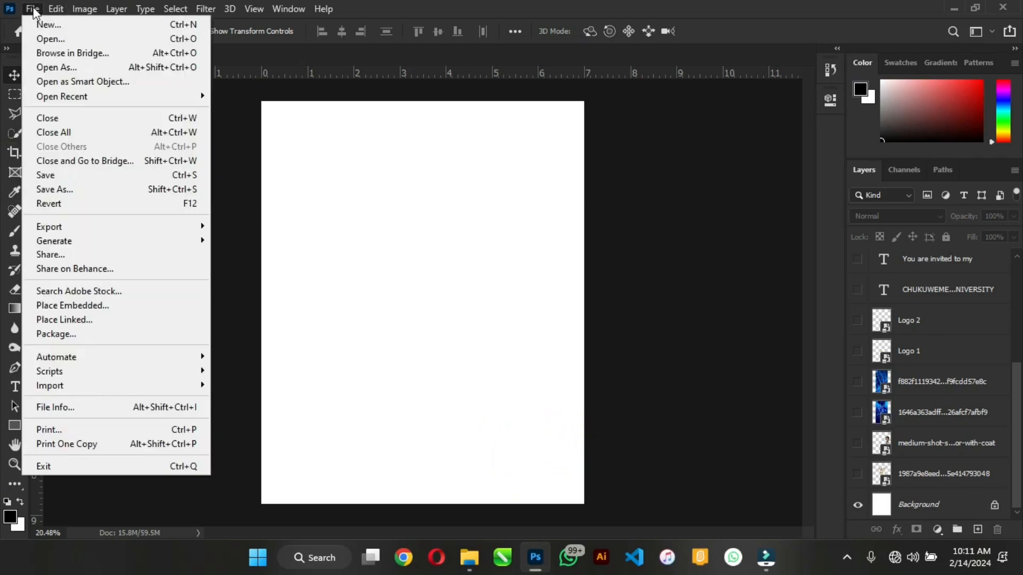
left_click(39, 24)
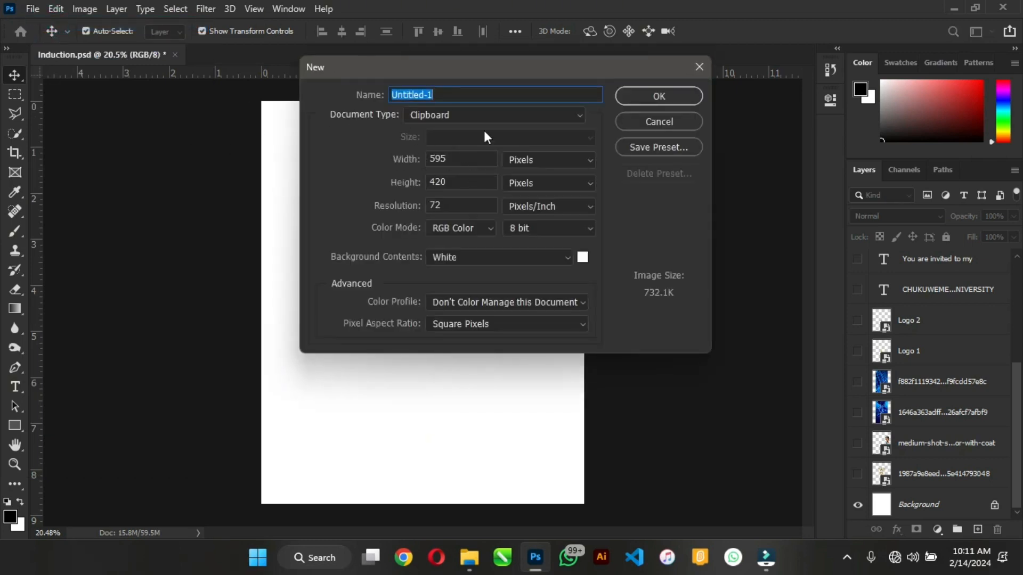
left_click(461, 120)
left_click(456, 142)
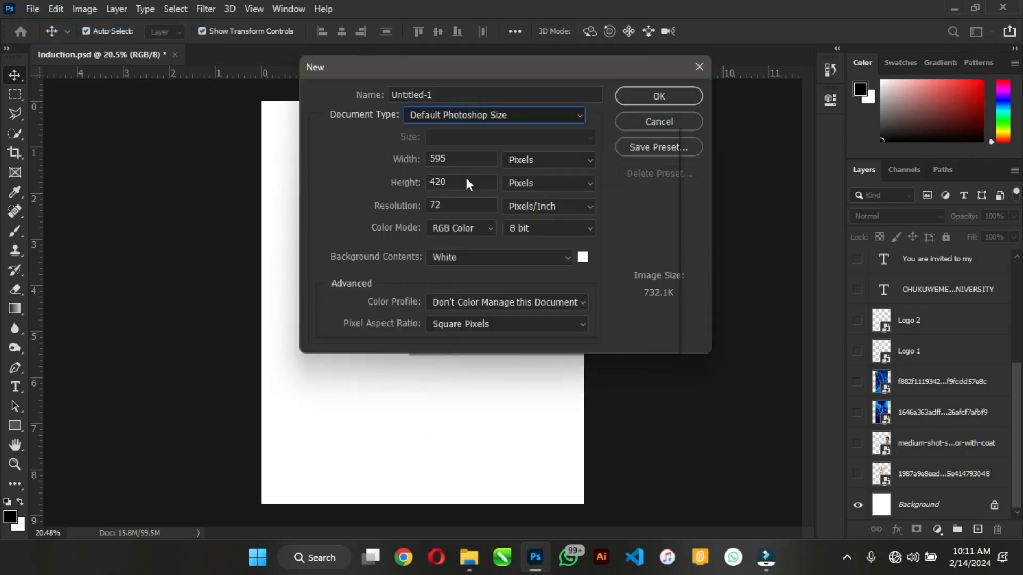
left_click(537, 159)
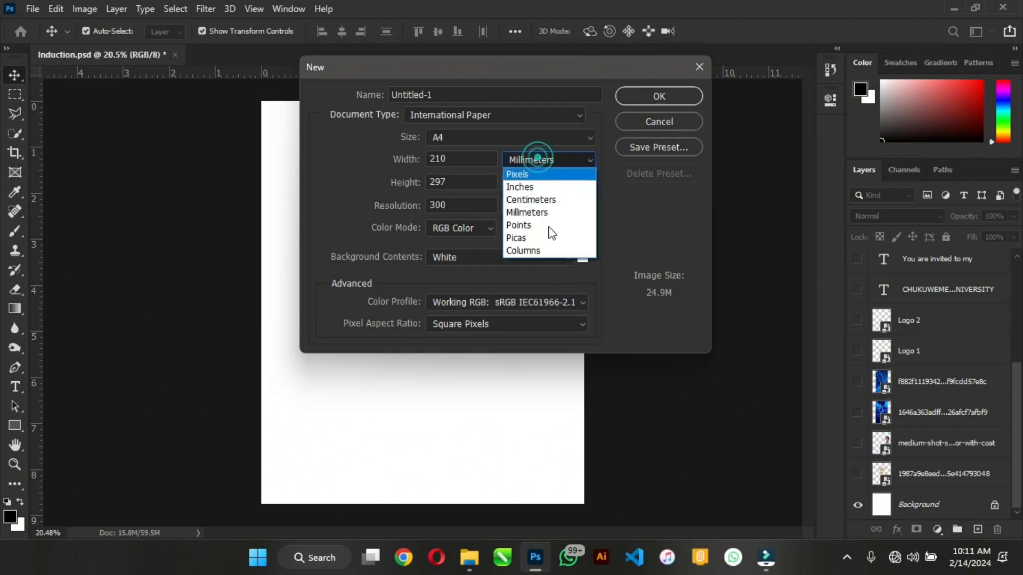
left_click(540, 187)
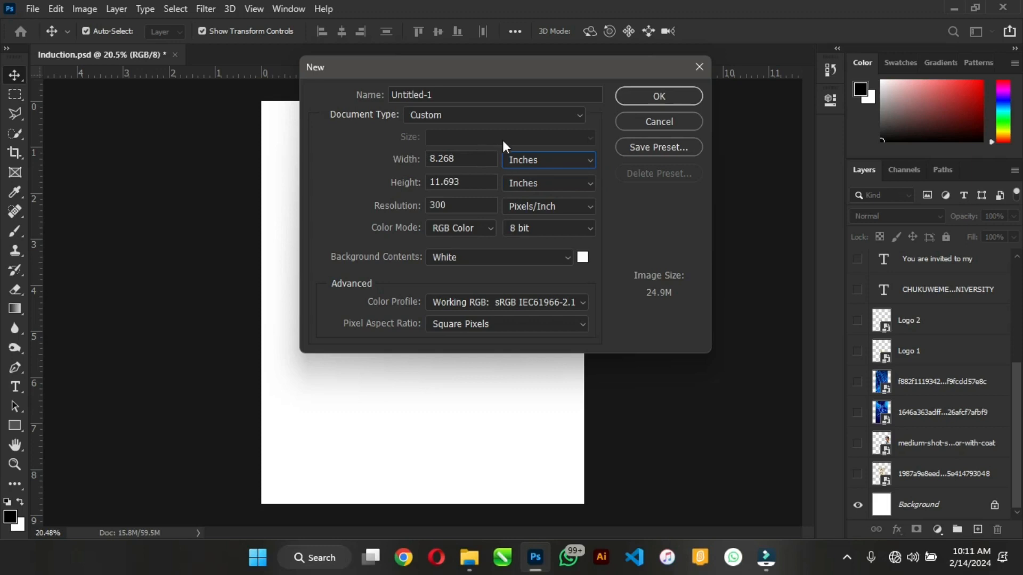
double_click(467, 160)
type("7")
double_click(475, 188)
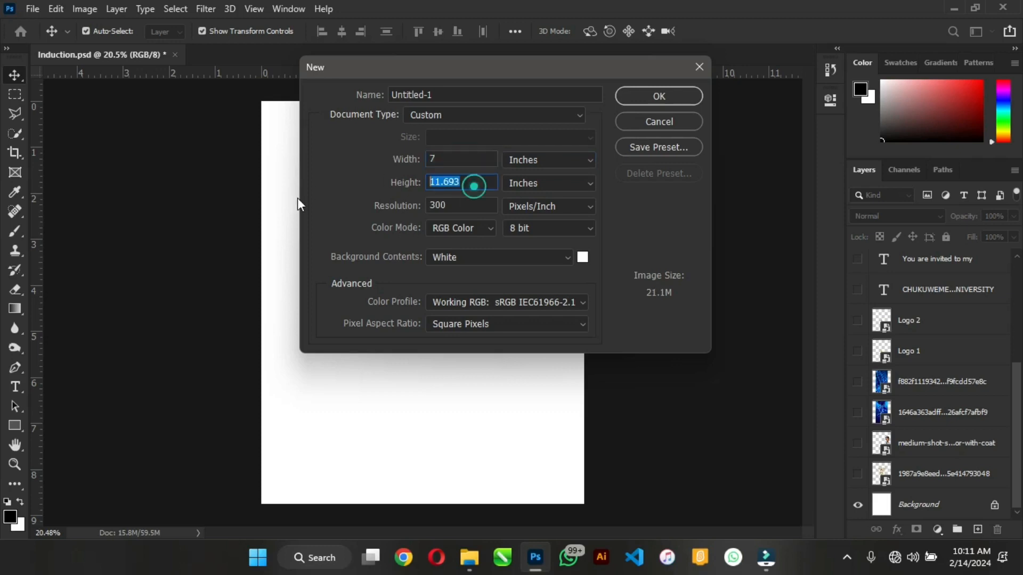
type("8.75")
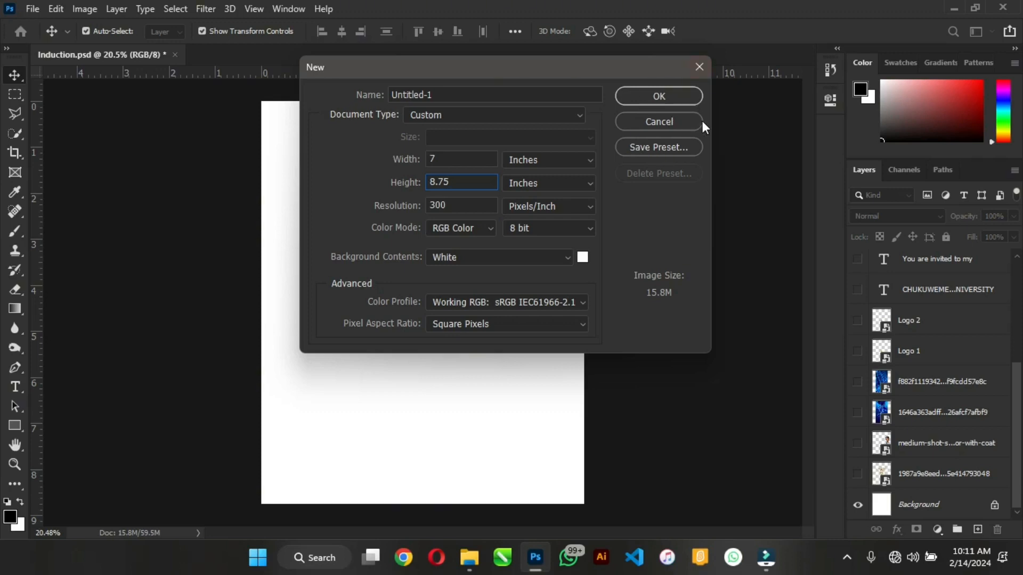
left_click(658, 122)
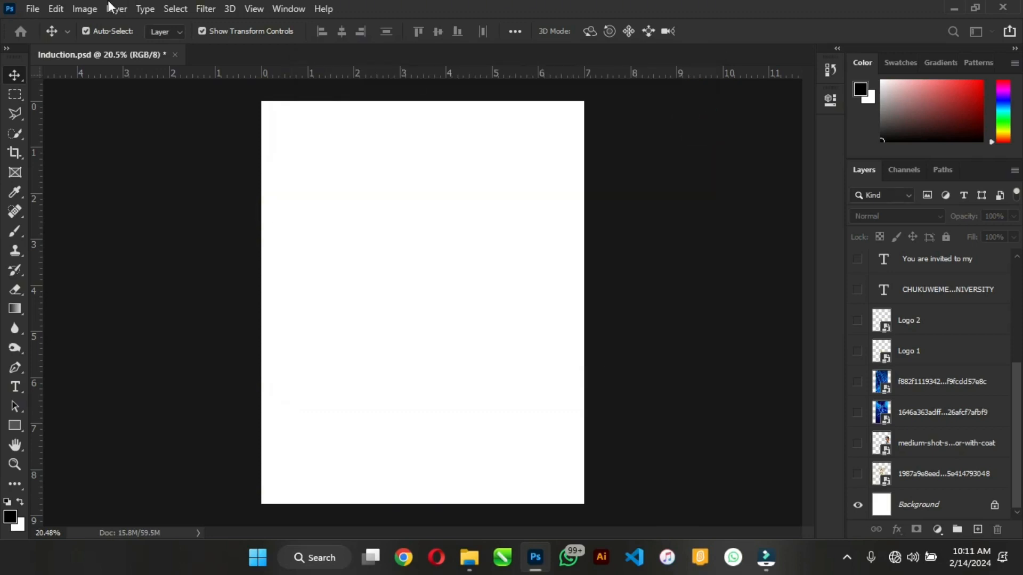
Check the flyer document's canvas size without changing it
left_click(95, 7)
left_click(133, 136)
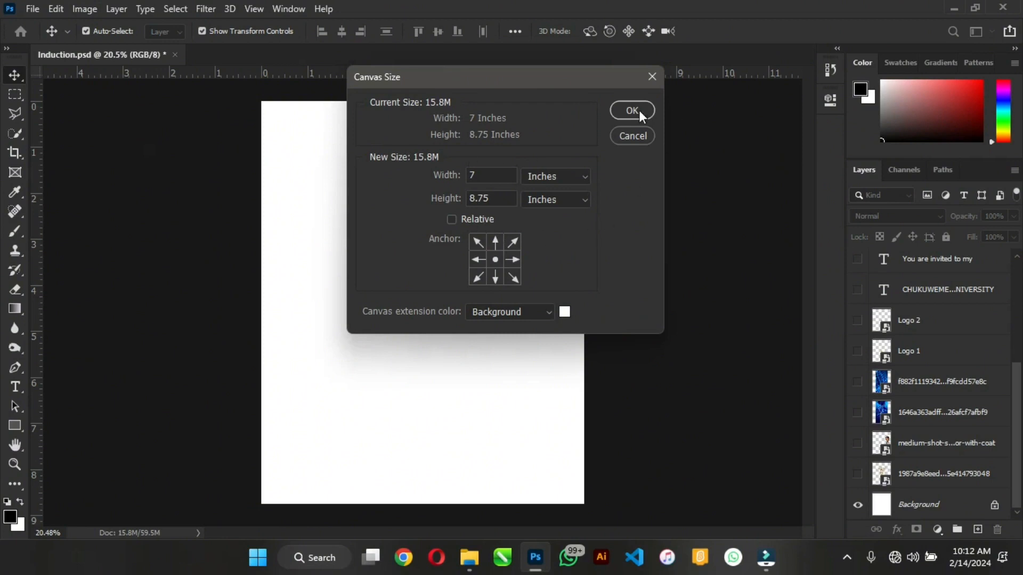
left_click(632, 134)
left_click(79, 9)
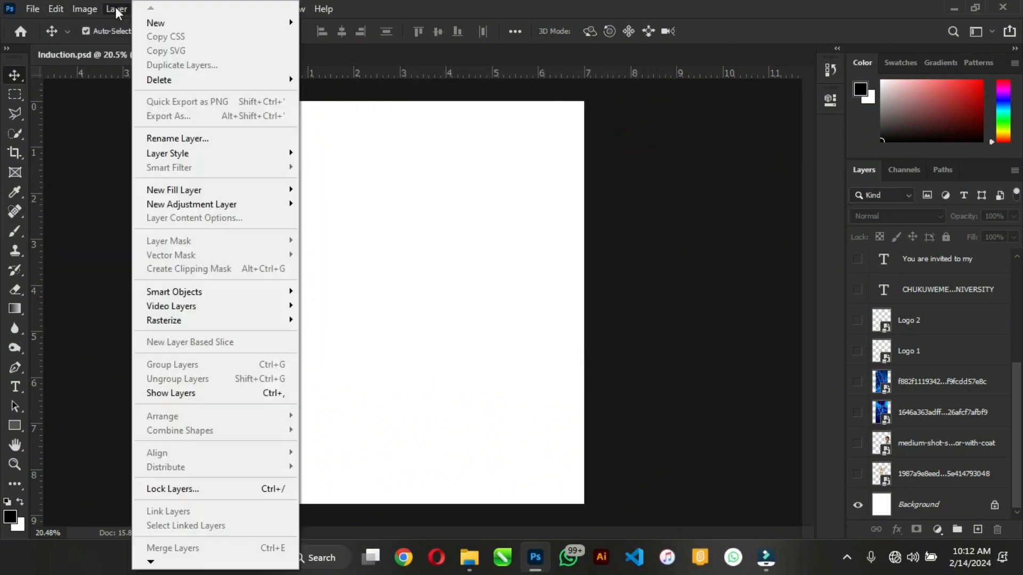
left_click(450, 233)
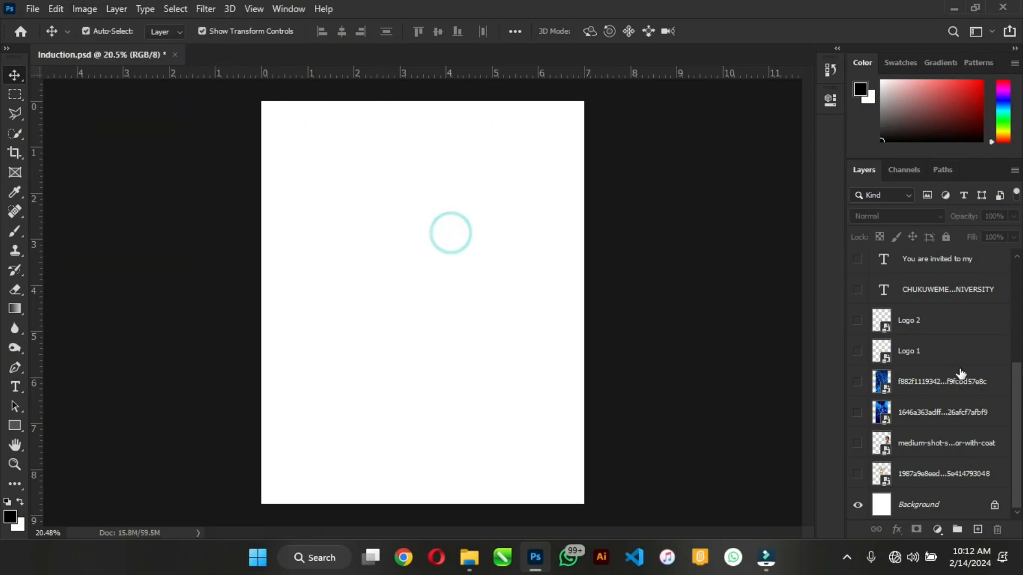
Preview the image and logo layers, then hide them again so that only the white Background layer stays visible
left_click_drag(1016, 405, 1017, 370)
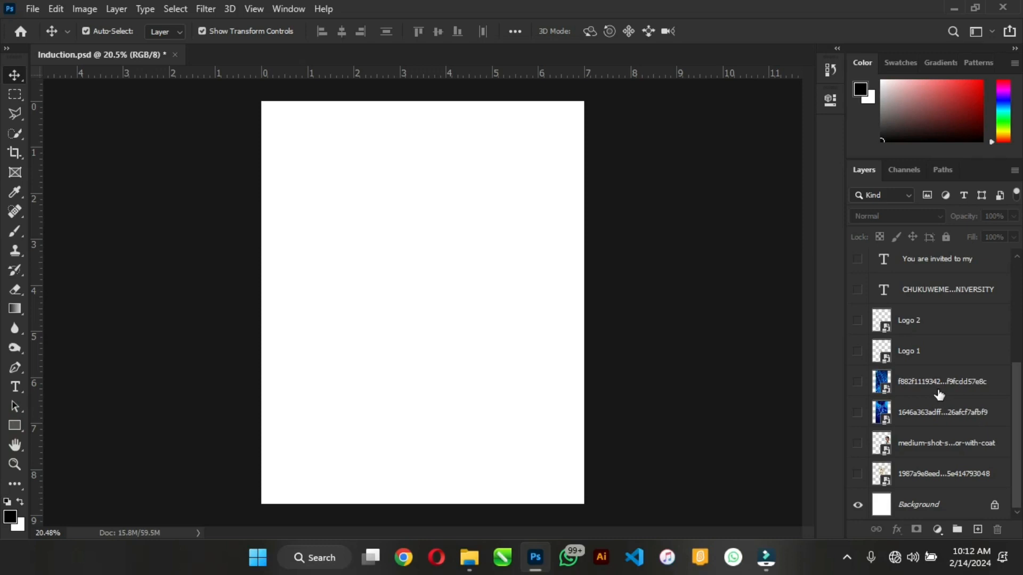
left_click(857, 474)
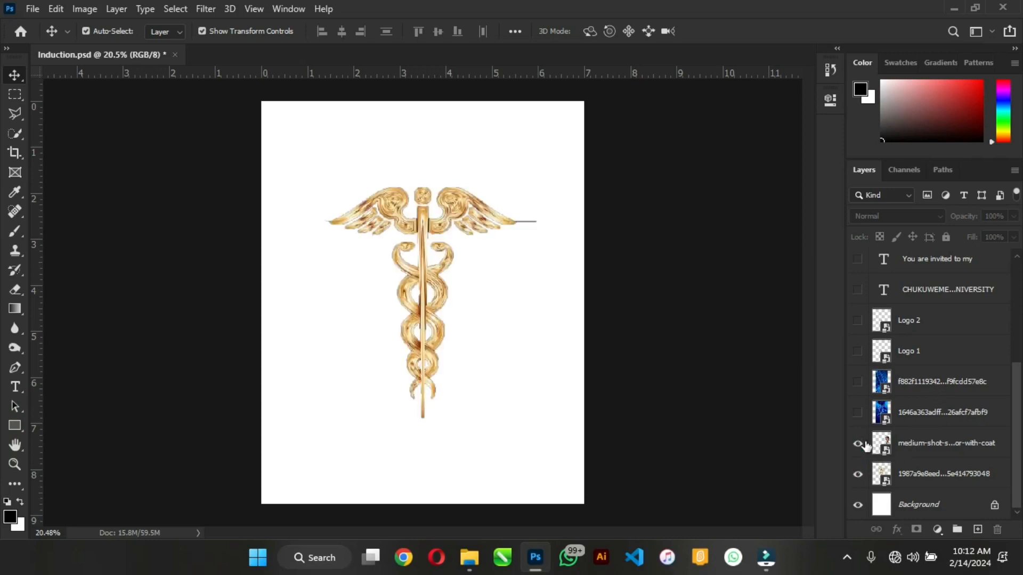
left_click(858, 444)
left_click(858, 414)
left_click(857, 382)
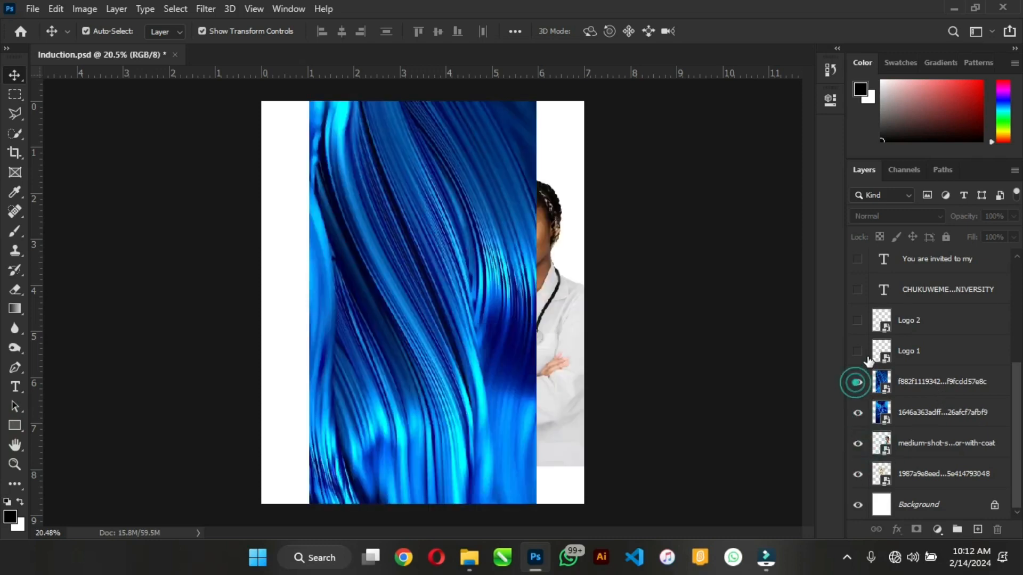
left_click(858, 351)
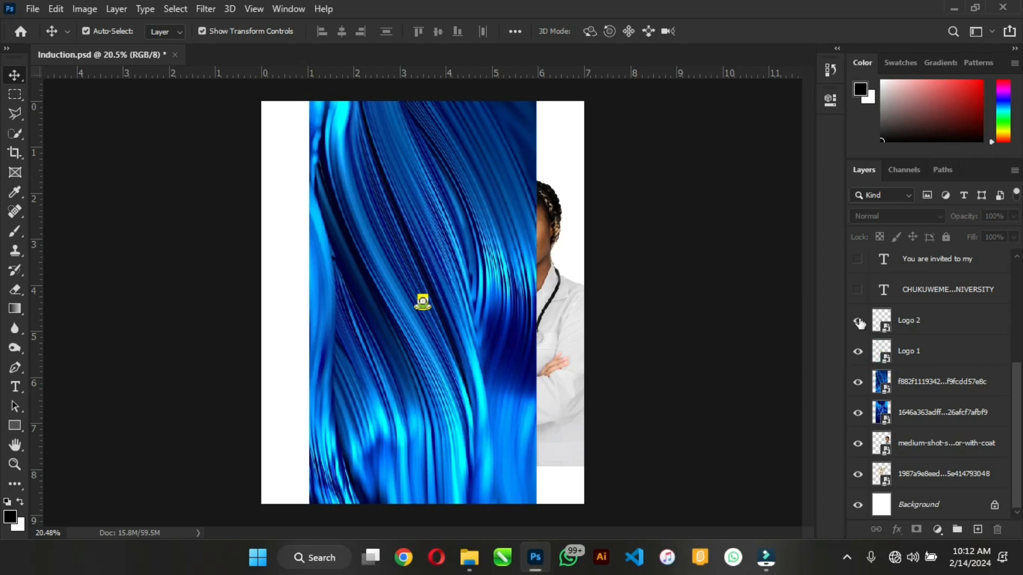
left_click_drag(857, 320, 868, 496)
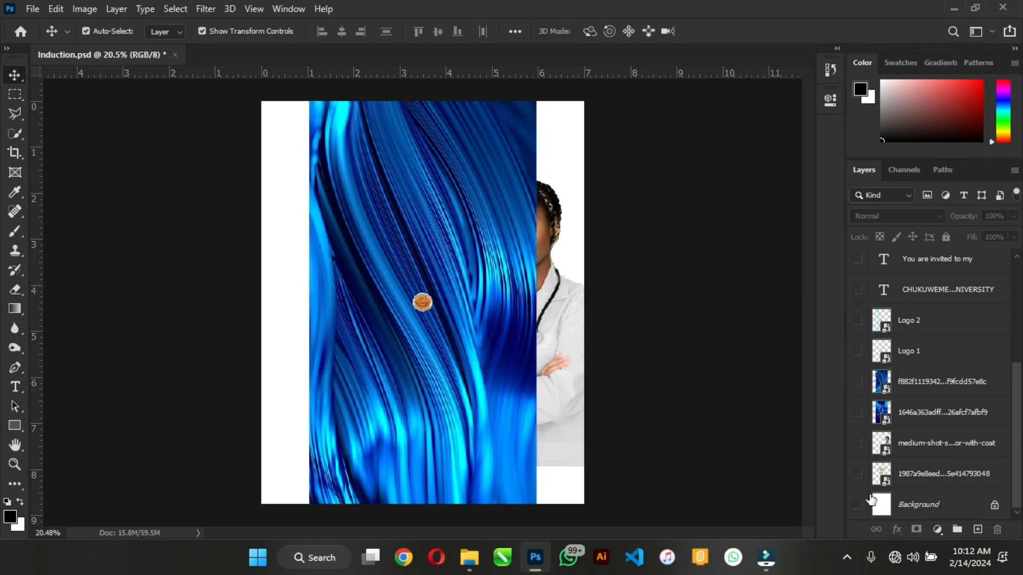
left_click(858, 504)
Preview all the invitation text layers together on the canvas, then hide them again
scroll(858, 498, "up", 3)
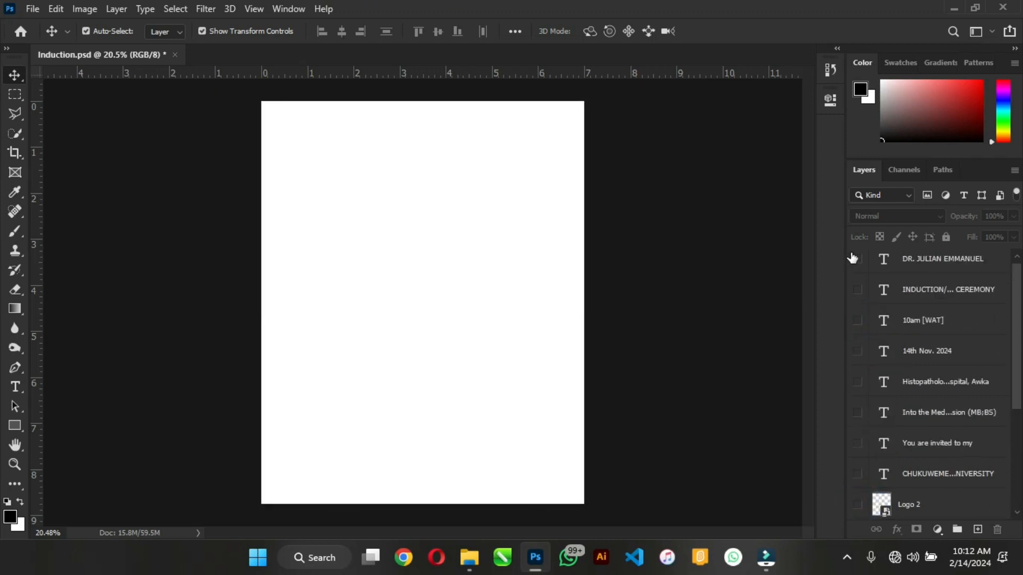
scroll(858, 262, "up", 1)
left_click_drag(858, 265, 857, 481)
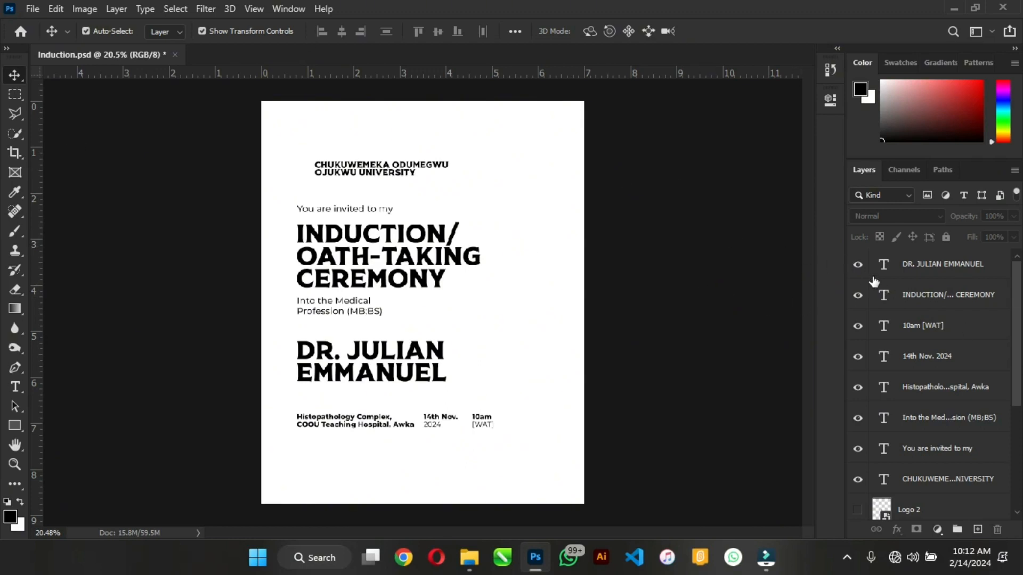
left_click_drag(858, 264, 856, 479)
Show the doctor photo layer and shift the doctor slightly up and to the left on the canvas
scroll(932, 410, "down", 5)
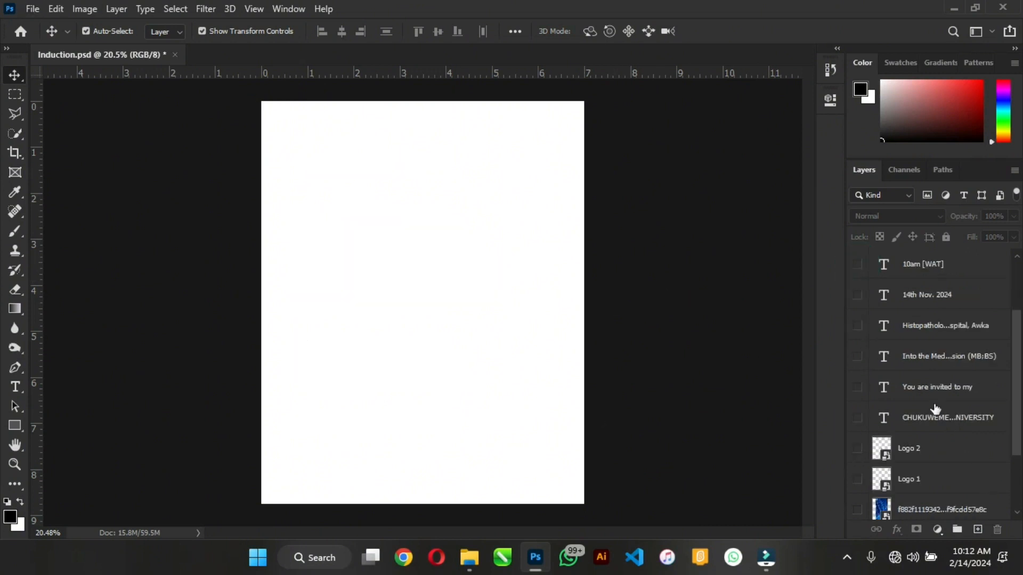
left_click(858, 443)
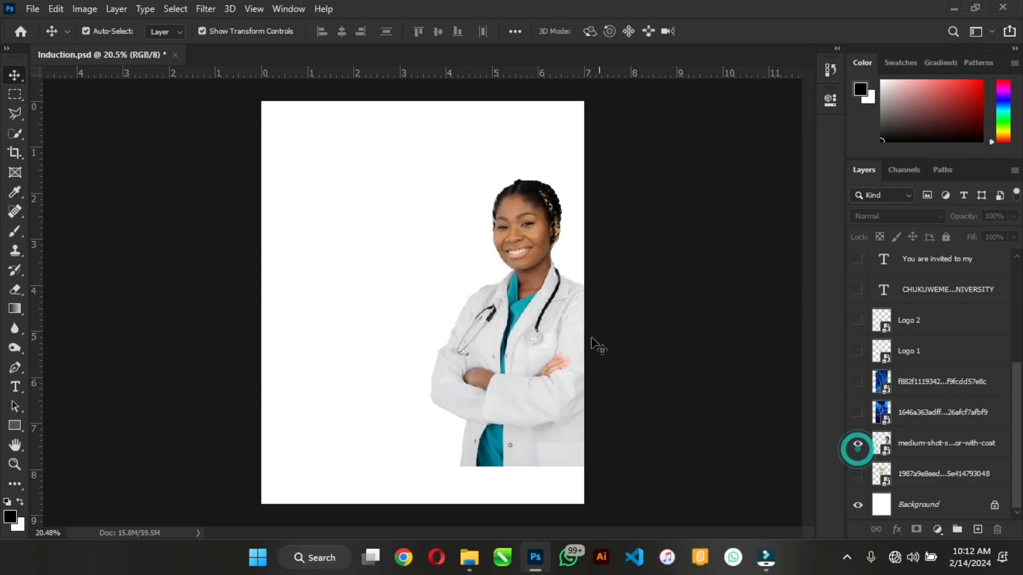
left_click(906, 443)
left_click_drag(532, 343, 529, 341)
left_click(929, 557)
left_click(964, 420)
left_click(657, 205)
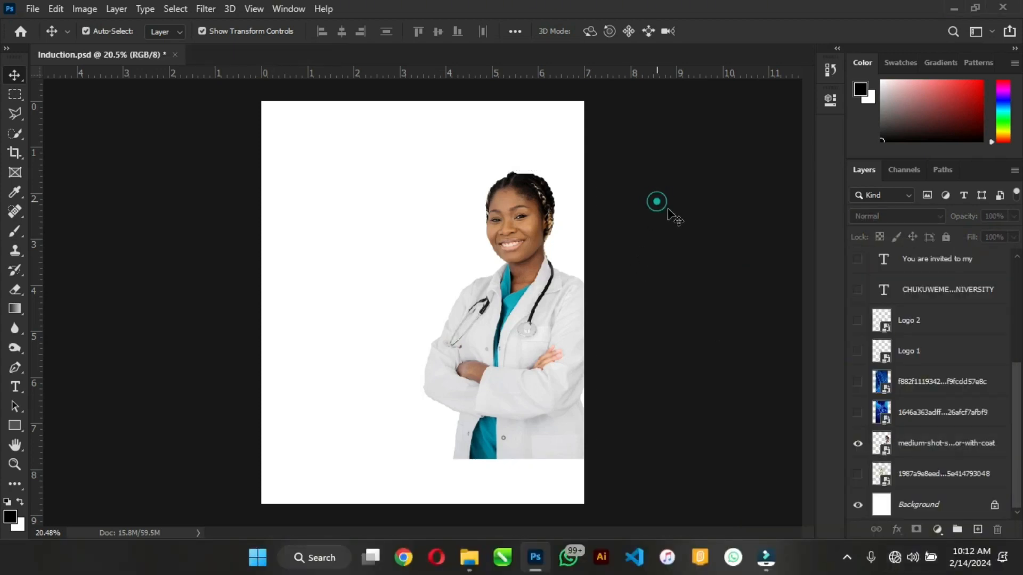
Show the upper blue texture layer (f882f1119342...) and rasterize it
left_click(857, 384)
left_click(935, 386)
right_click(934, 382)
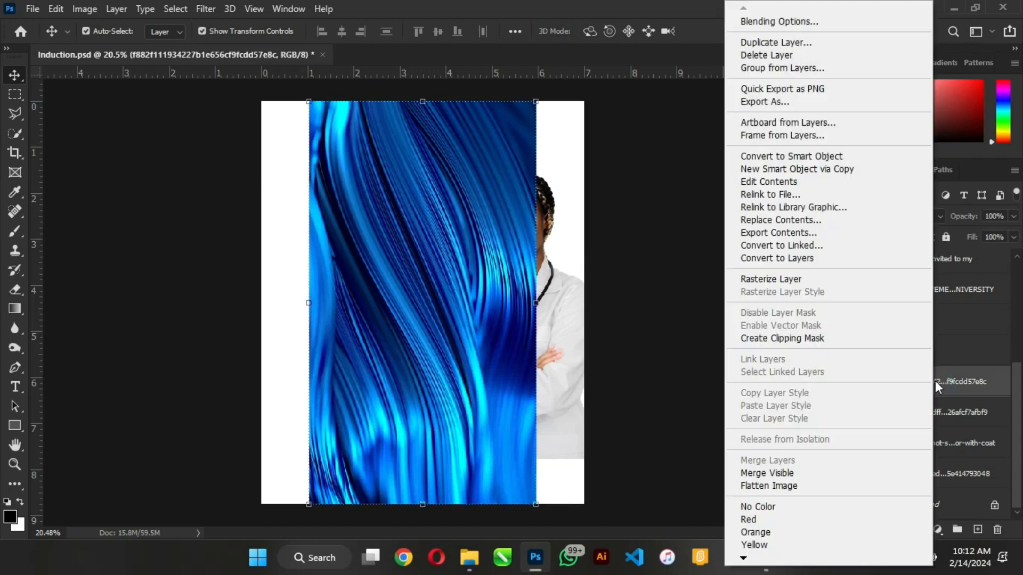
left_click(814, 279)
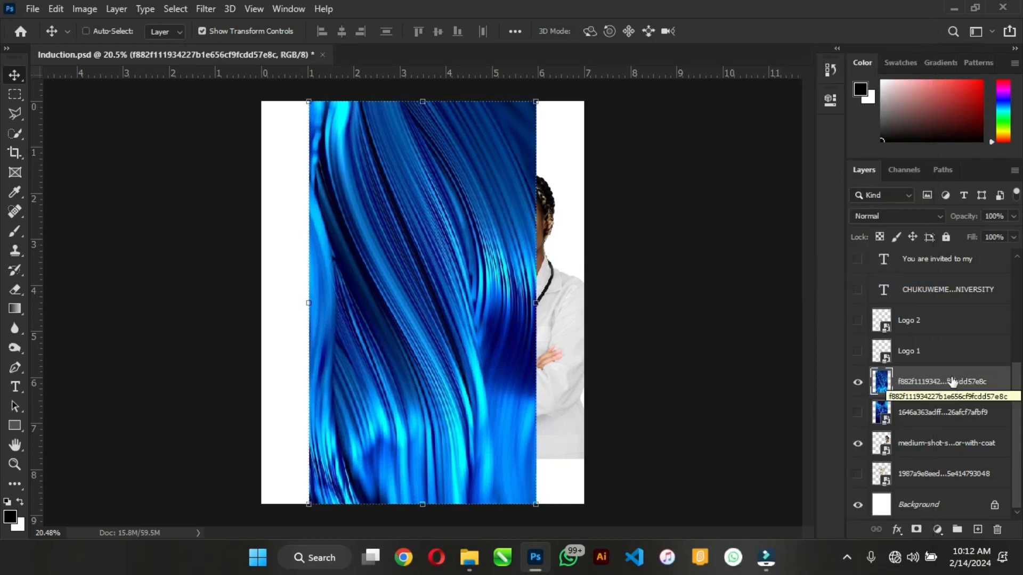
Duplicate the rasterized blue texture and place the copy directly below the doctor photo layer, with the original hidden
key("ctrl+j")
left_click(858, 412)
left_click(486, 293)
left_click_drag(927, 399, 929, 488)
Scale the blue texture copy proportionally from its center to about 151% so it covers the whole canvas
scroll(425, 253, "down", 1)
scroll(425, 253, "down", 2)
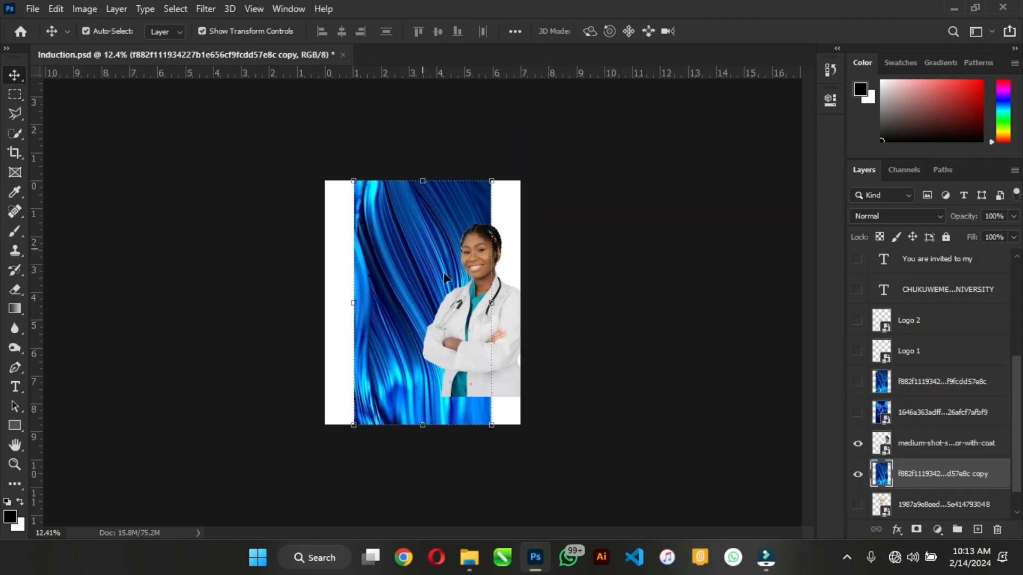
left_click_drag(489, 424, 527, 486)
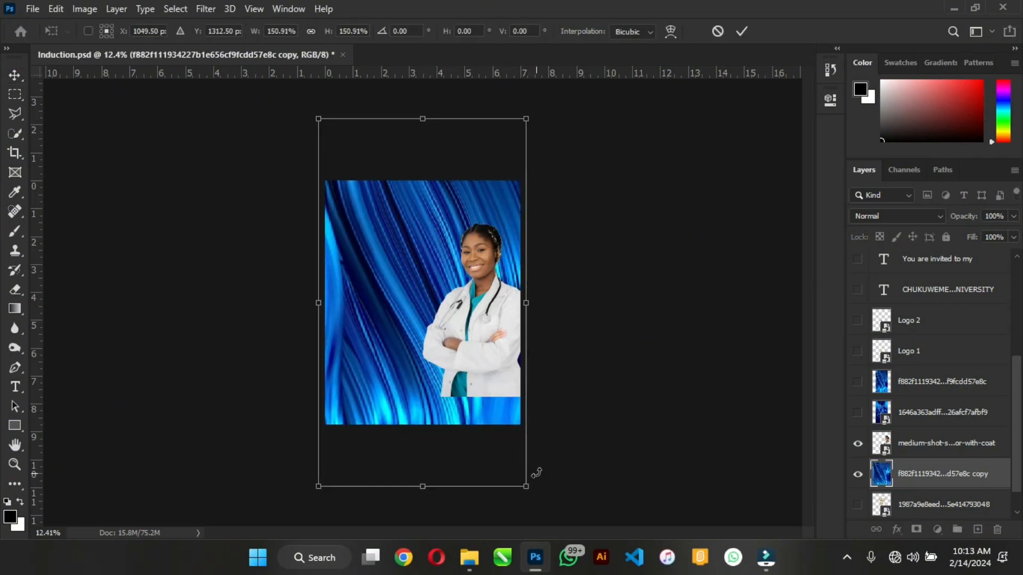
key("Return")
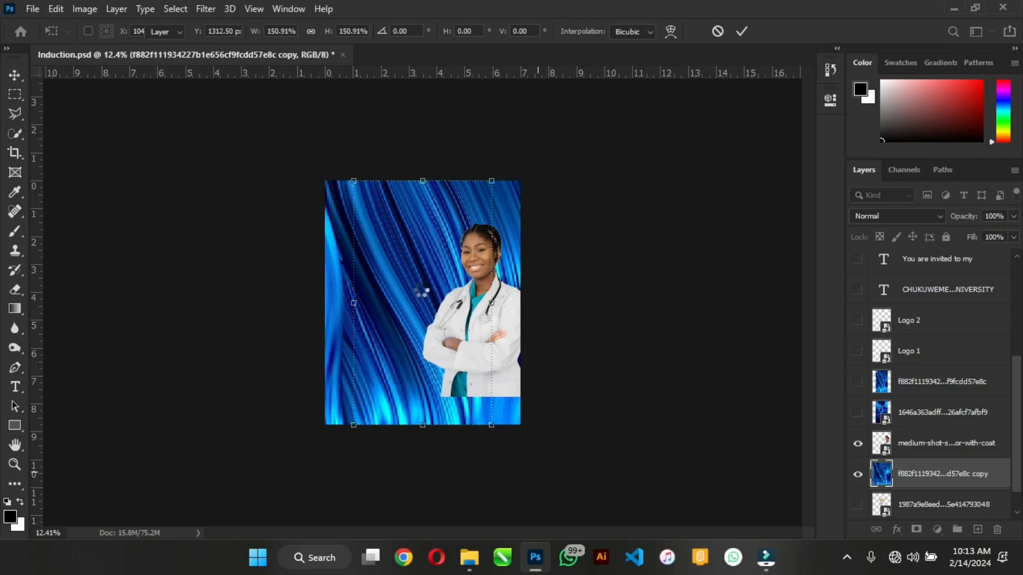
Try a Radial Blur on the blue texture copy with amount 32, Spin method and Good quality, then undo it
scroll(421, 291, "up", 2)
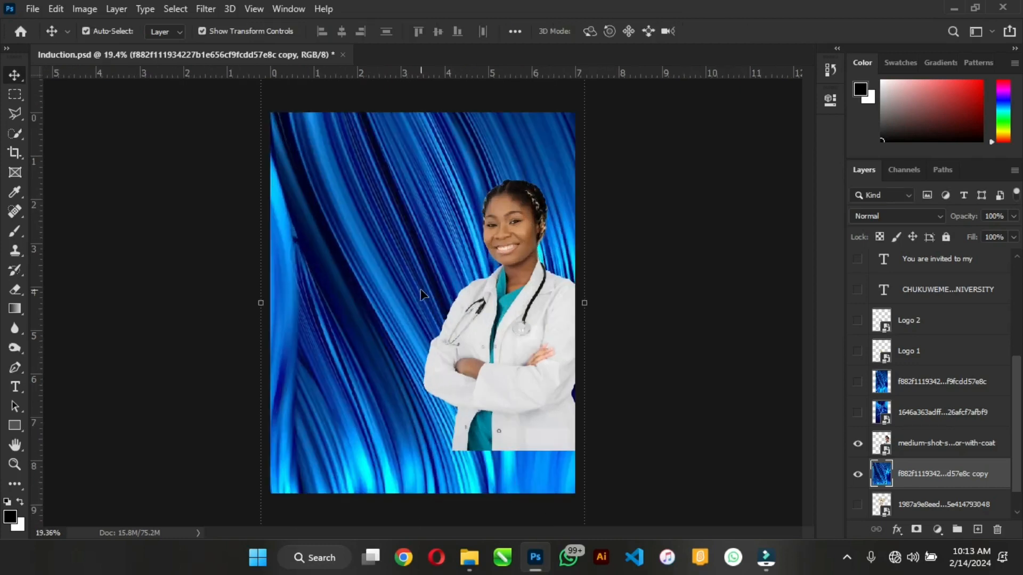
left_click(206, 9)
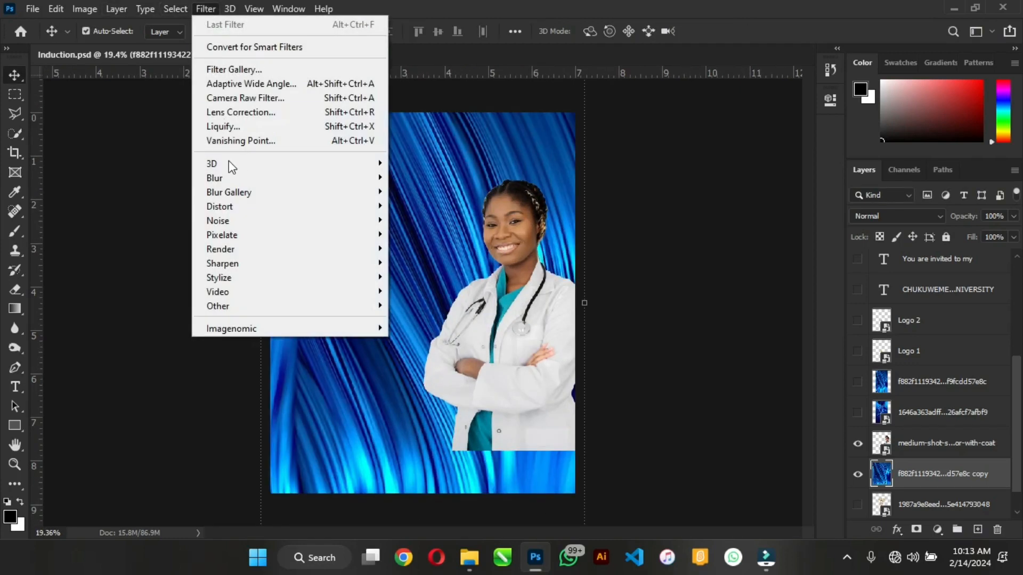
mouse_move(270, 181)
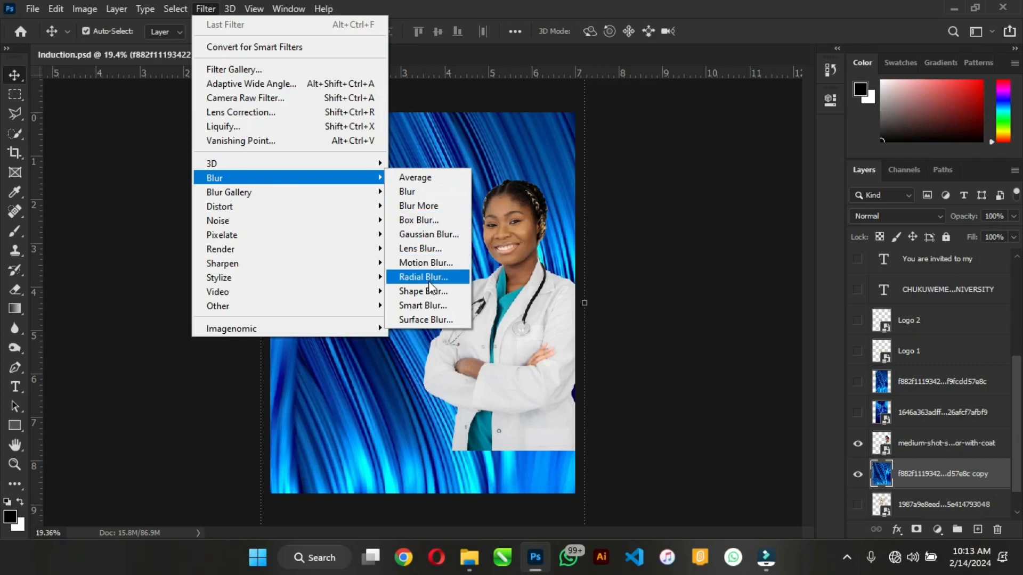
left_click(442, 278)
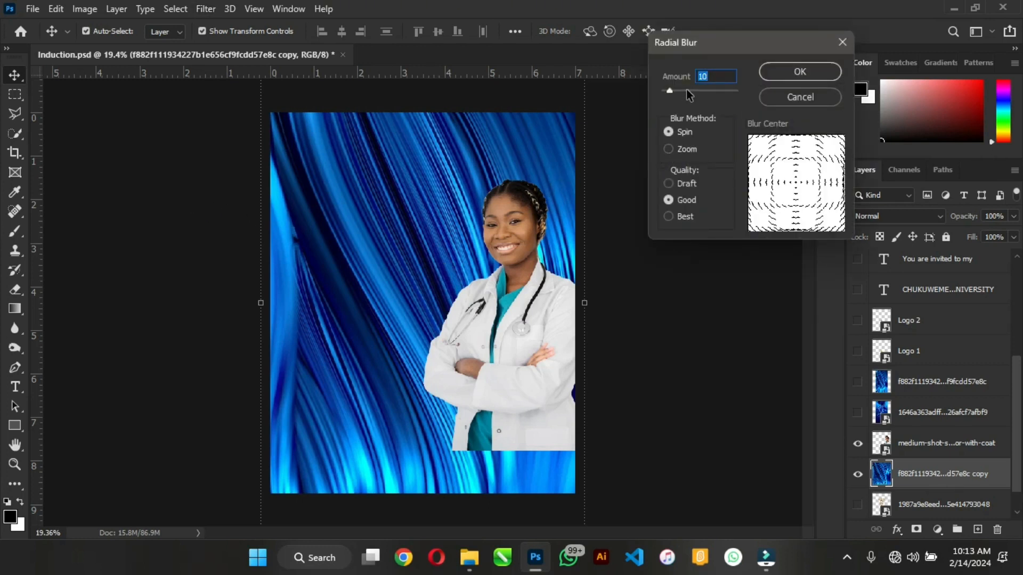
left_click(685, 90)
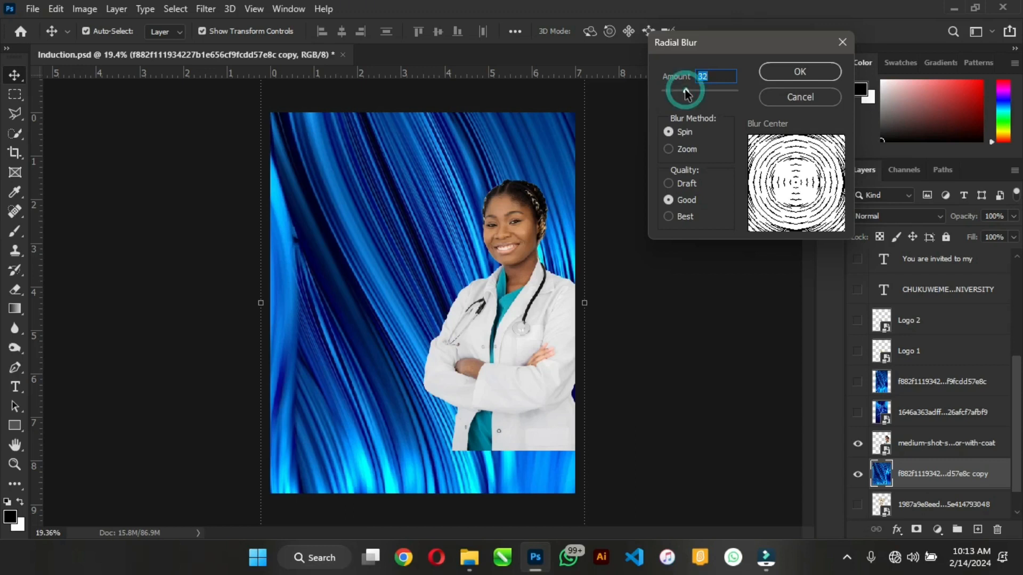
left_click(798, 73)
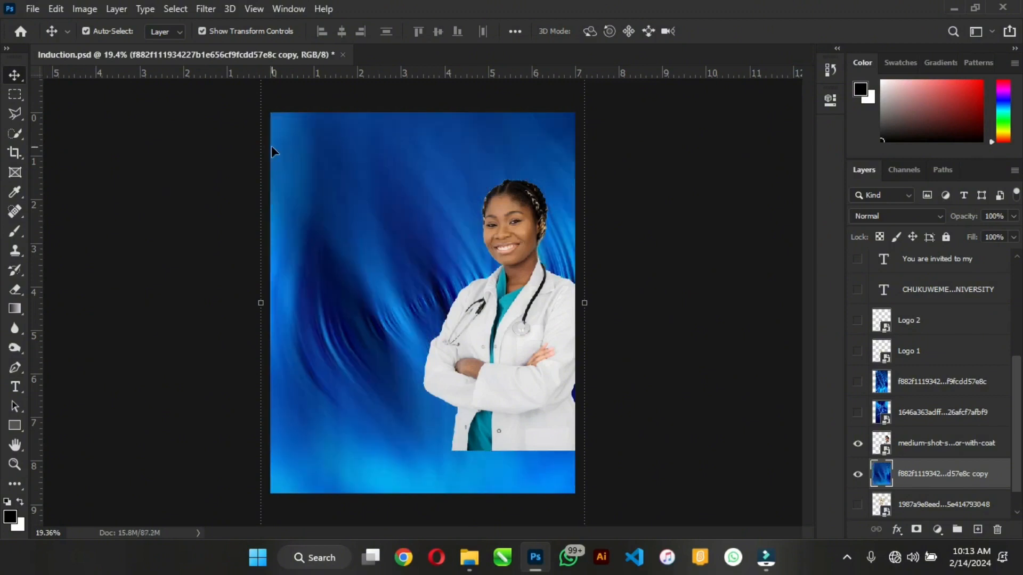
key("ctrl+z")
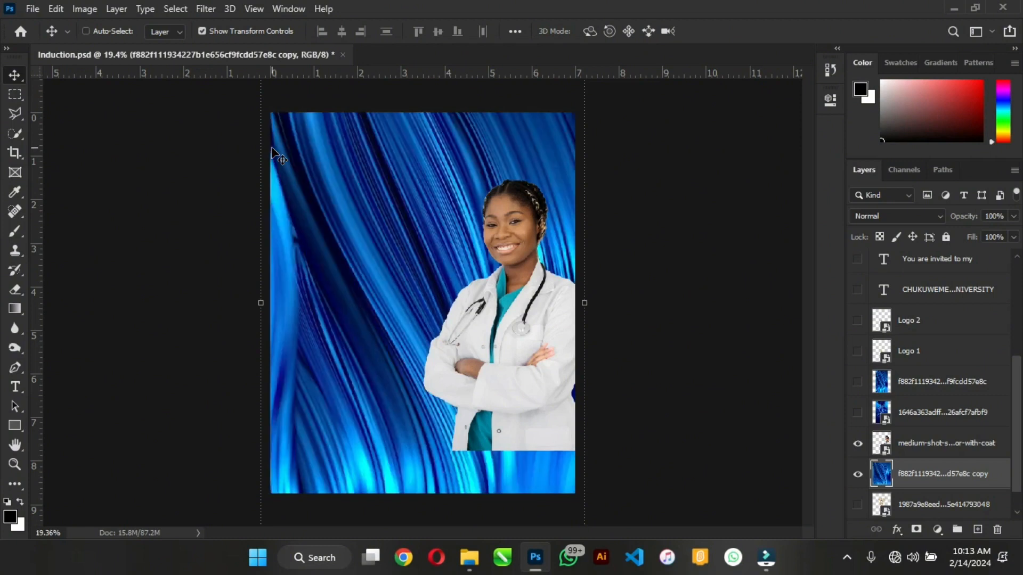
Apply a Gaussian Blur with a radius of about 20.8 pixels to the blue texture copy
left_click(205, 9)
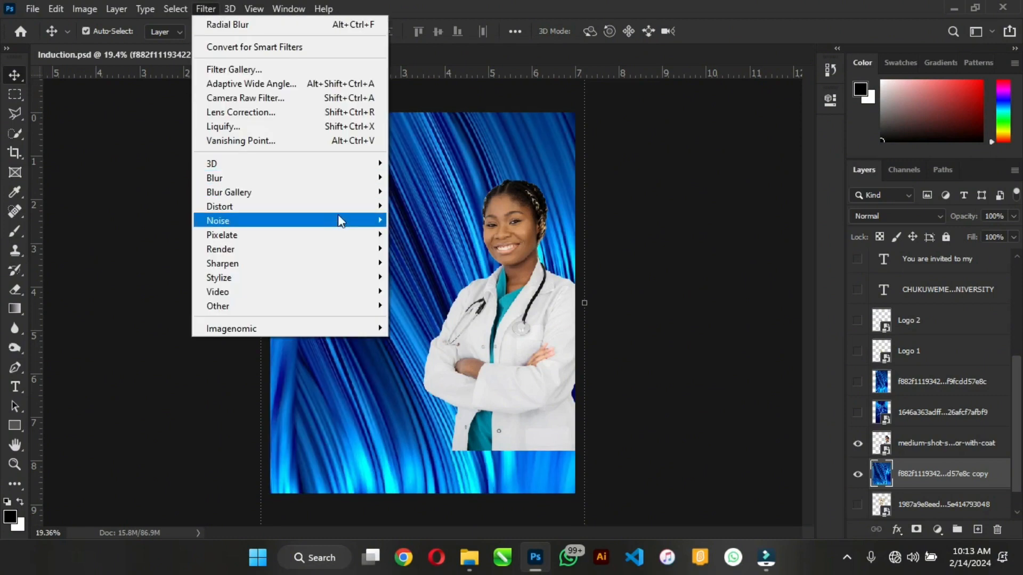
mouse_move(374, 185)
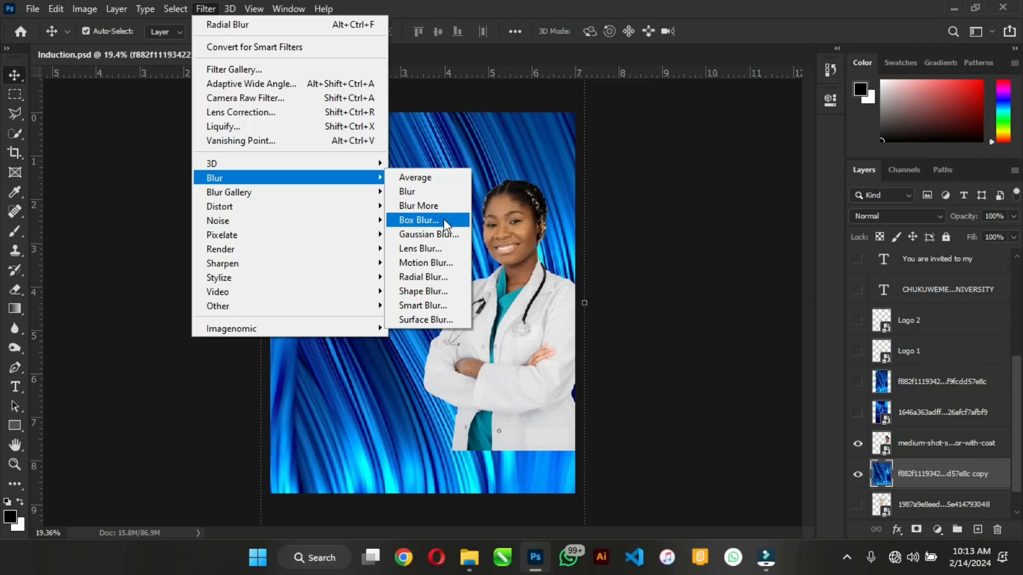
left_click(450, 235)
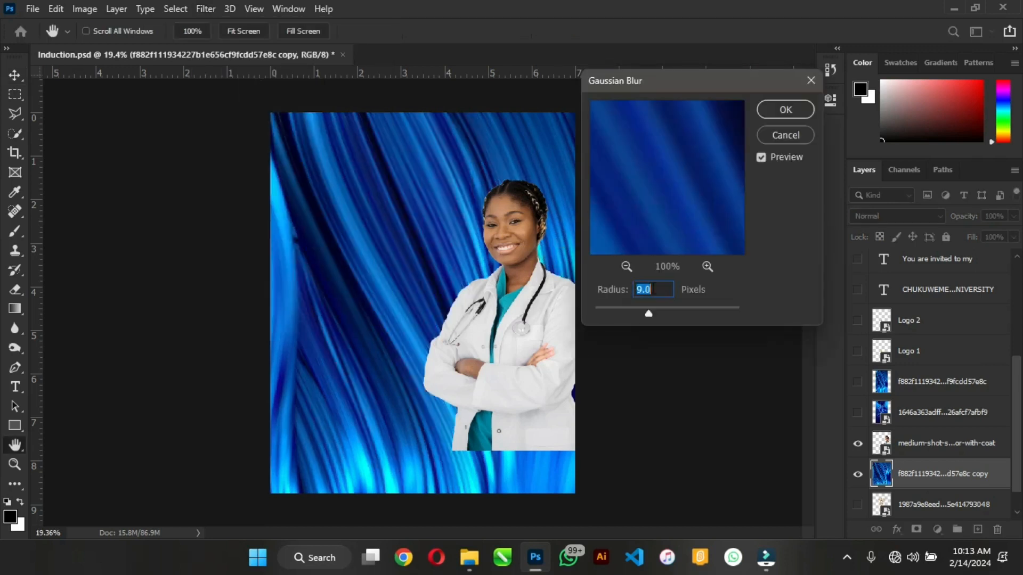
left_click_drag(647, 304, 660, 316)
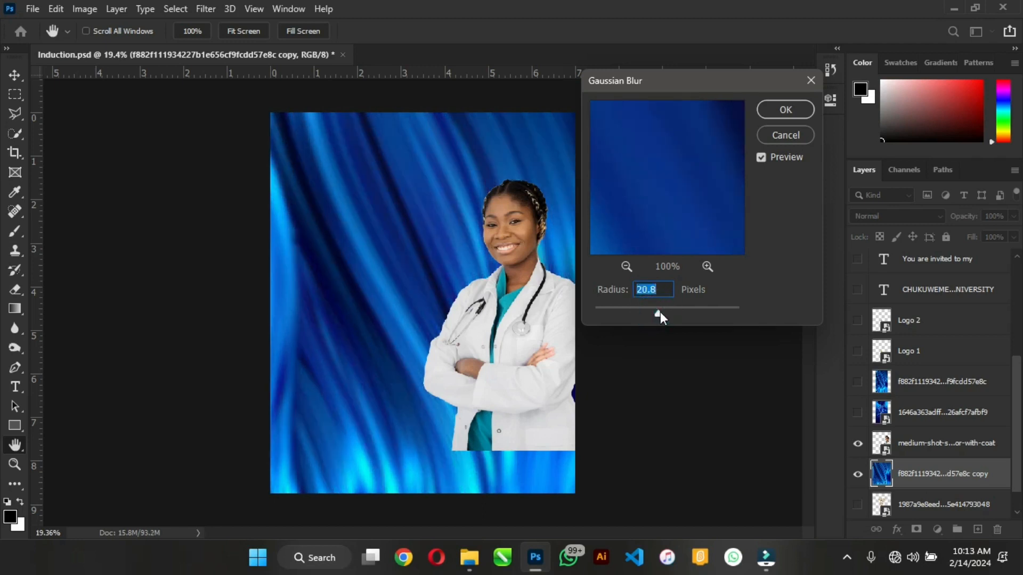
left_click(786, 110)
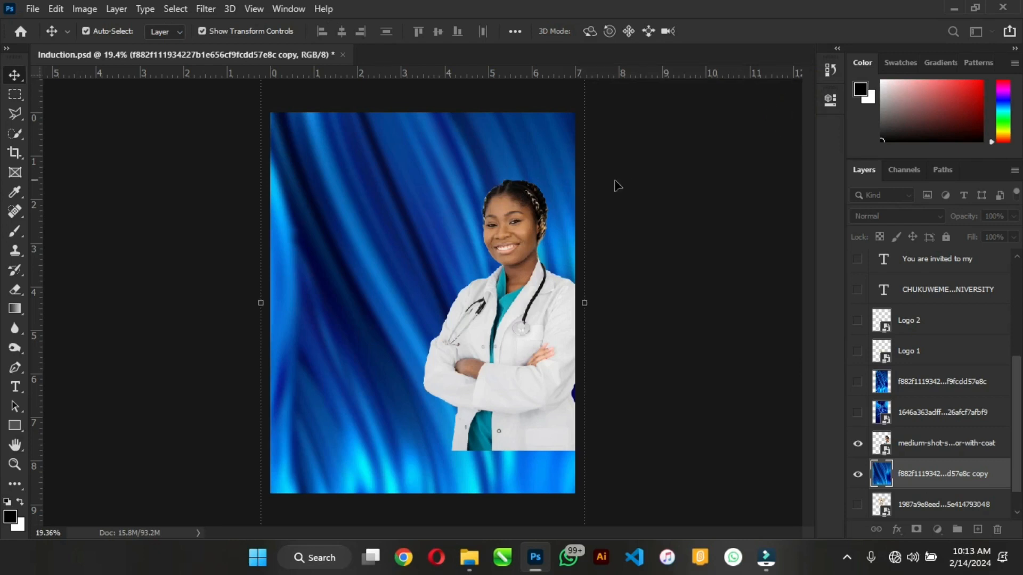
Increase the blue texture copy's contrast with a Curves S-curve, lifting the highlights slightly and lowering the shadow point to input 89, output 59
key("ctrl+m")
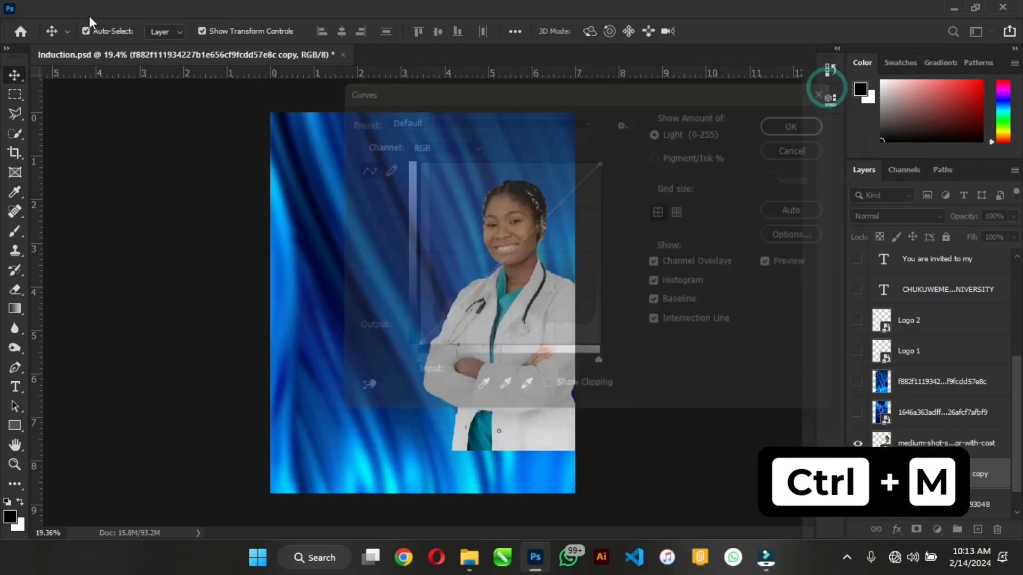
left_click(89, 14)
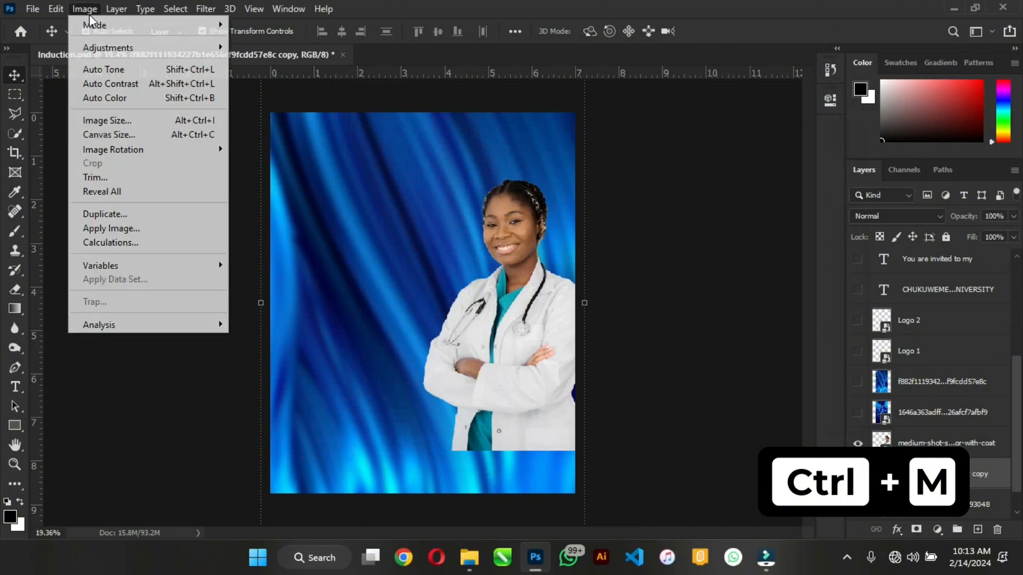
mouse_move(175, 48)
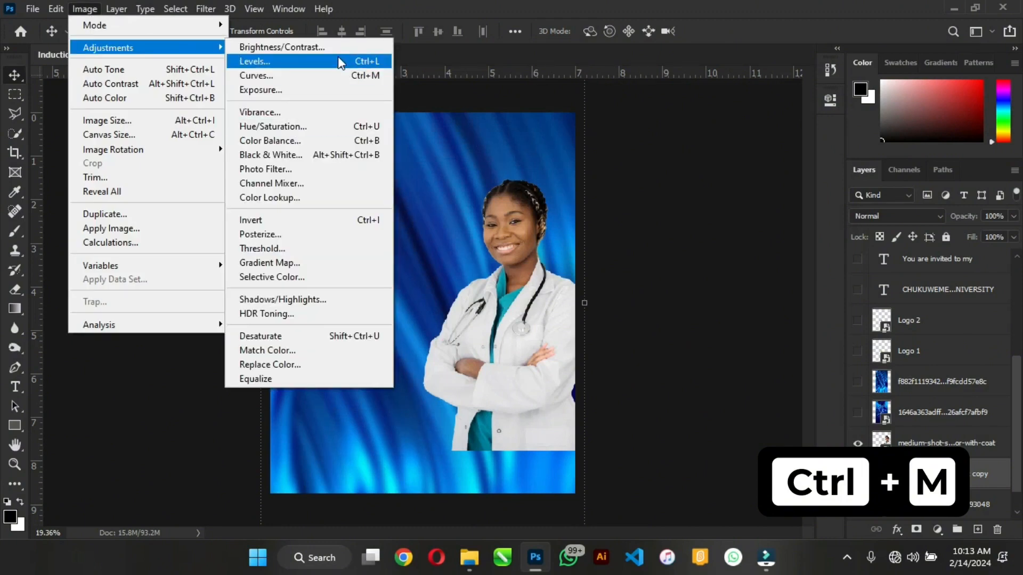
left_click(337, 86)
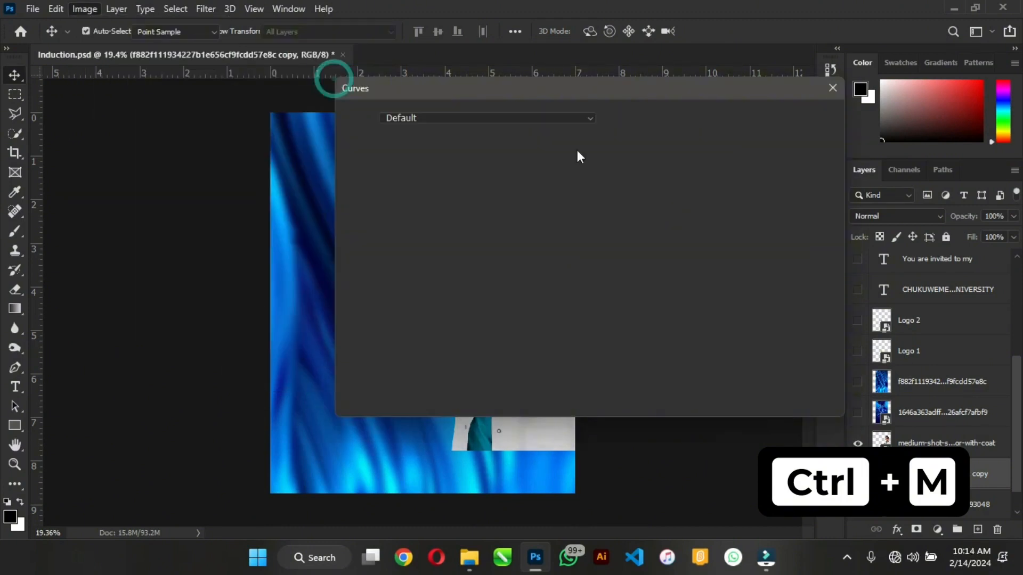
left_click_drag(563, 107, 784, 89)
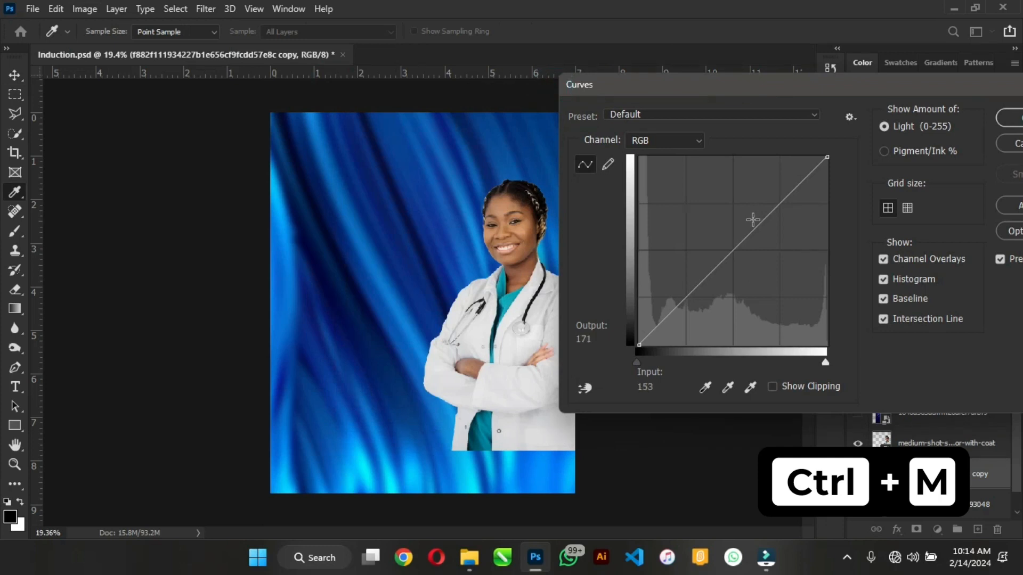
left_click(753, 215)
left_click_drag(699, 274, 702, 288)
left_click_drag(751, 215, 744, 227)
left_click_drag(700, 294, 702, 303)
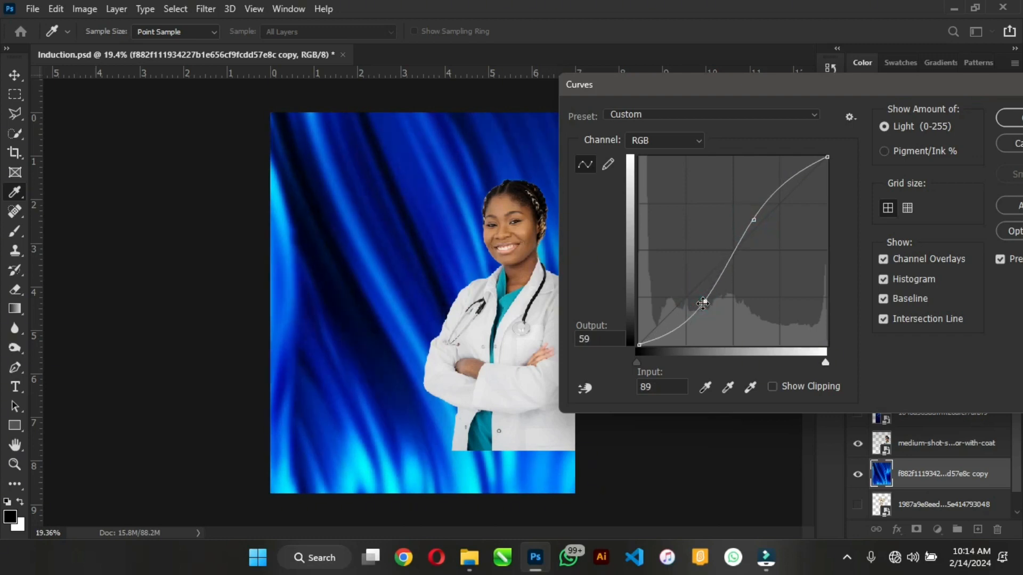
left_click(1009, 118)
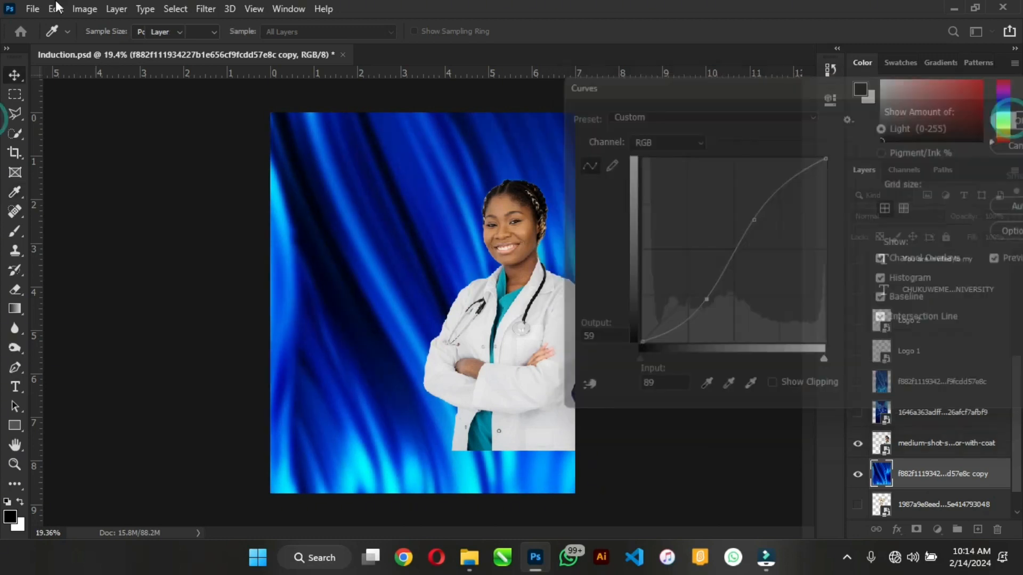
Darken the blue texture copy with a Levels adjustment, setting the midtone input to about 0.76
left_click(85, 15)
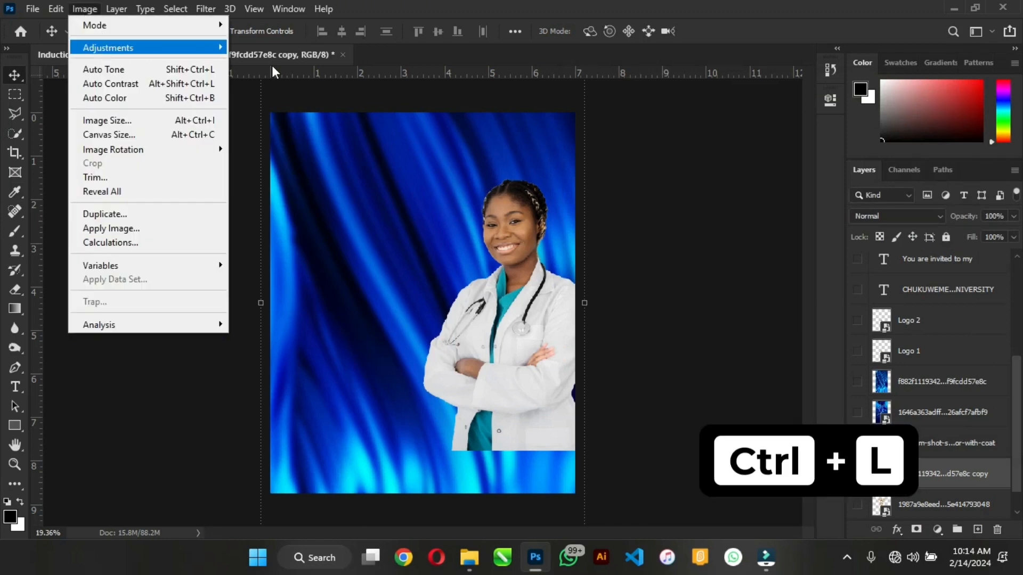
mouse_move(153, 47)
left_click(355, 61)
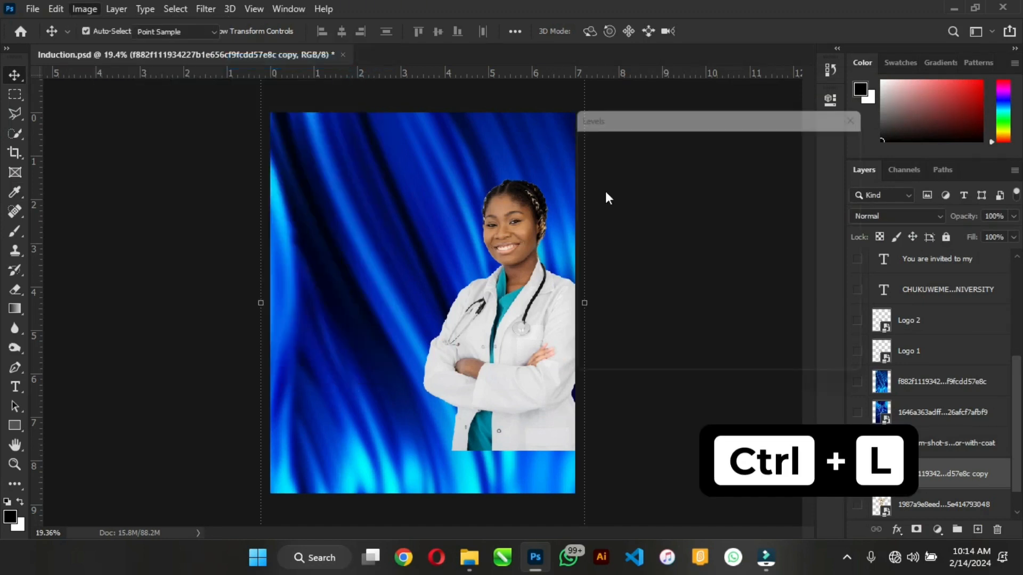
left_click_drag(681, 281, 696, 281)
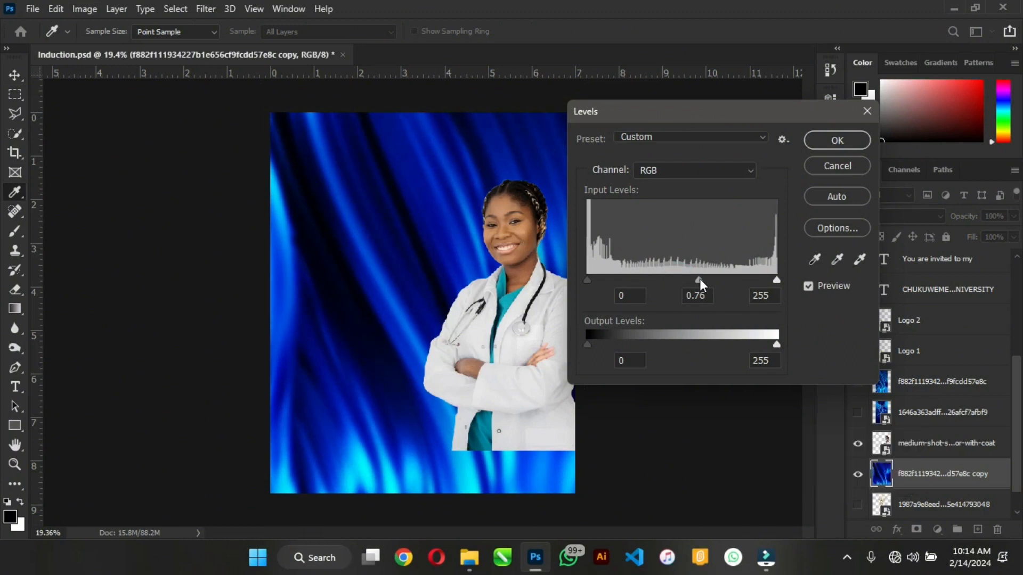
left_click(833, 141)
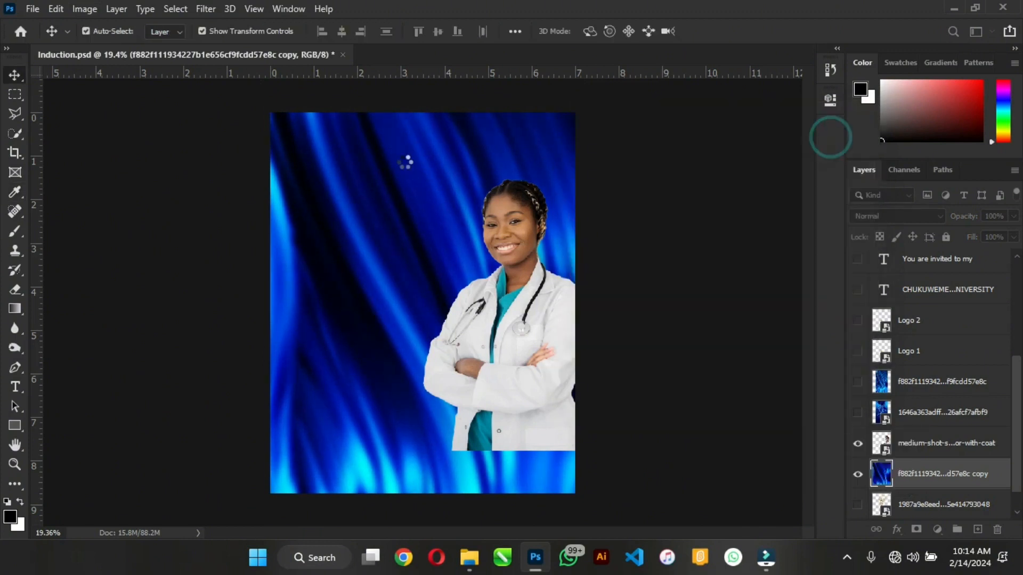
Shift the blue texture copy down and slightly right behind the doctor, keeping the canvas covered, and clear the layer selection
left_click(385, 155)
left_click_drag(386, 179, 392, 199)
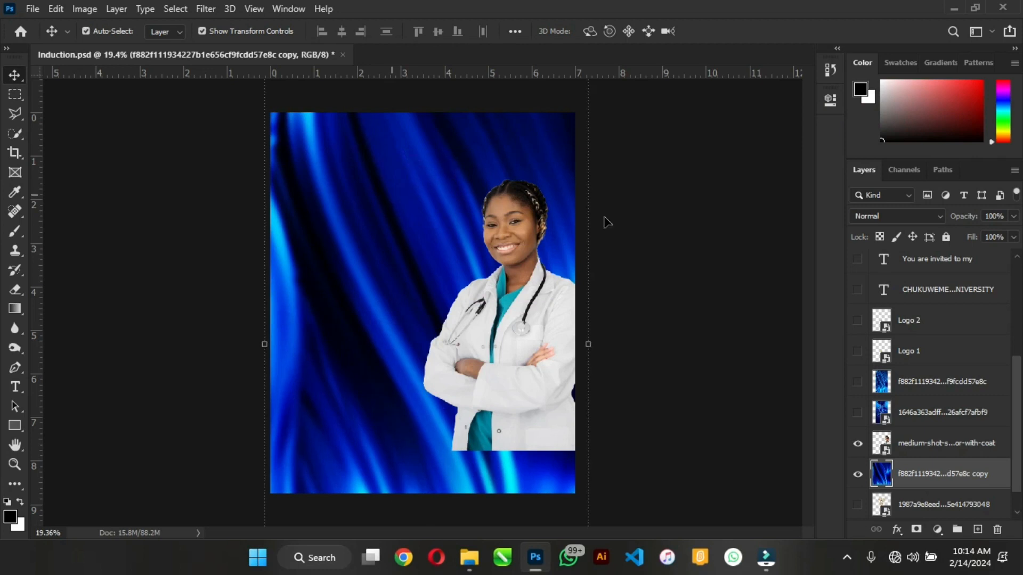
left_click(667, 314)
Show all the hidden event text layers, from the doctor's name to the university name
scroll(889, 376, "up", 6)
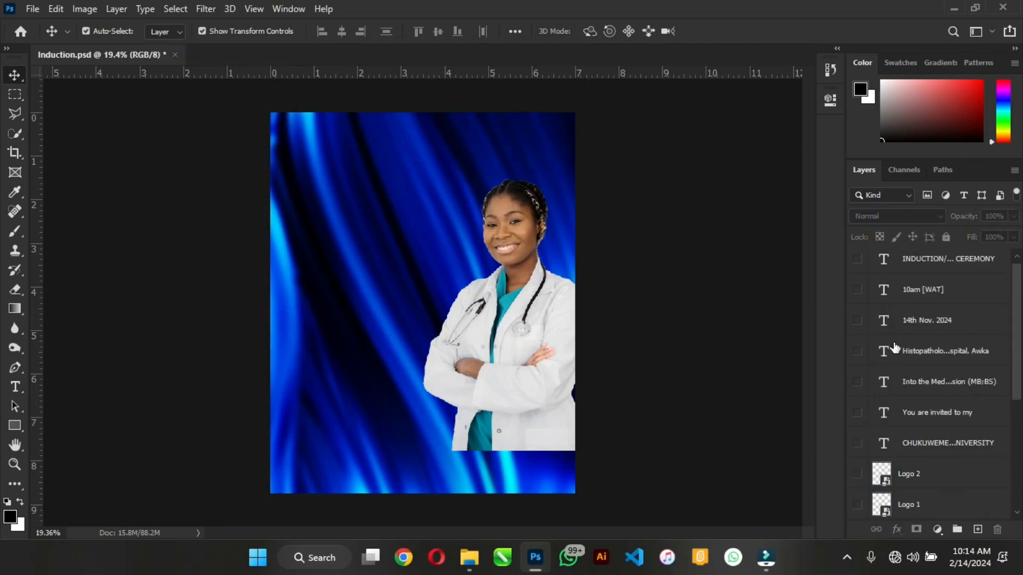
left_click_drag(854, 355, 847, 467)
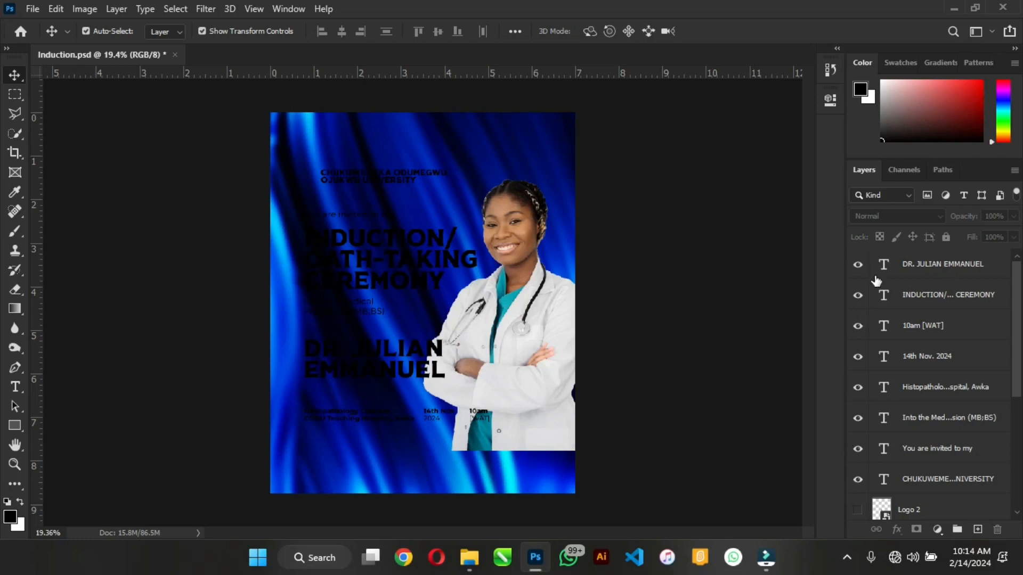
Recolor the doctor's name text to white (ffffff) and commit the text edit
left_click(912, 273)
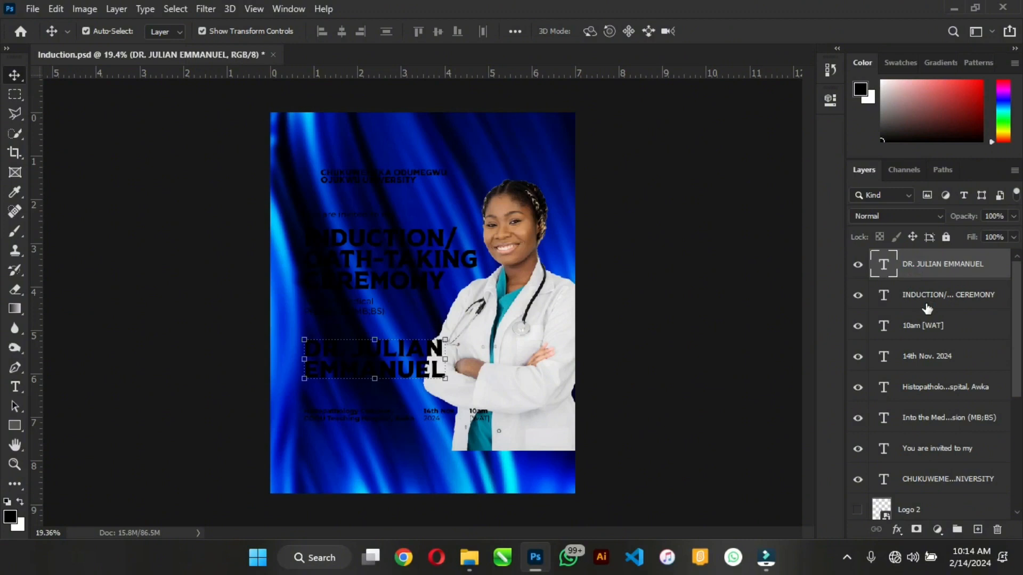
left_click(829, 99)
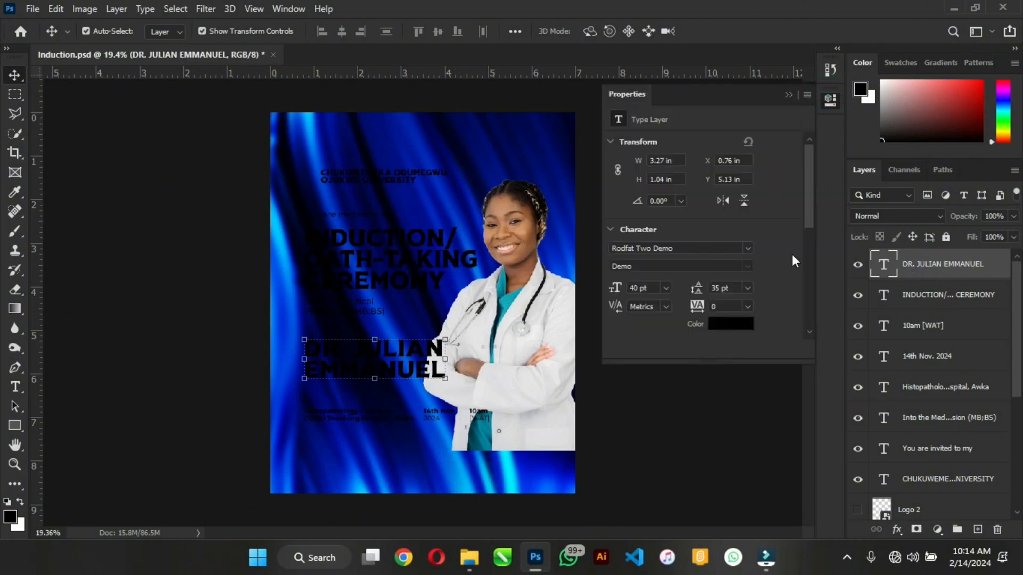
double_click(884, 266)
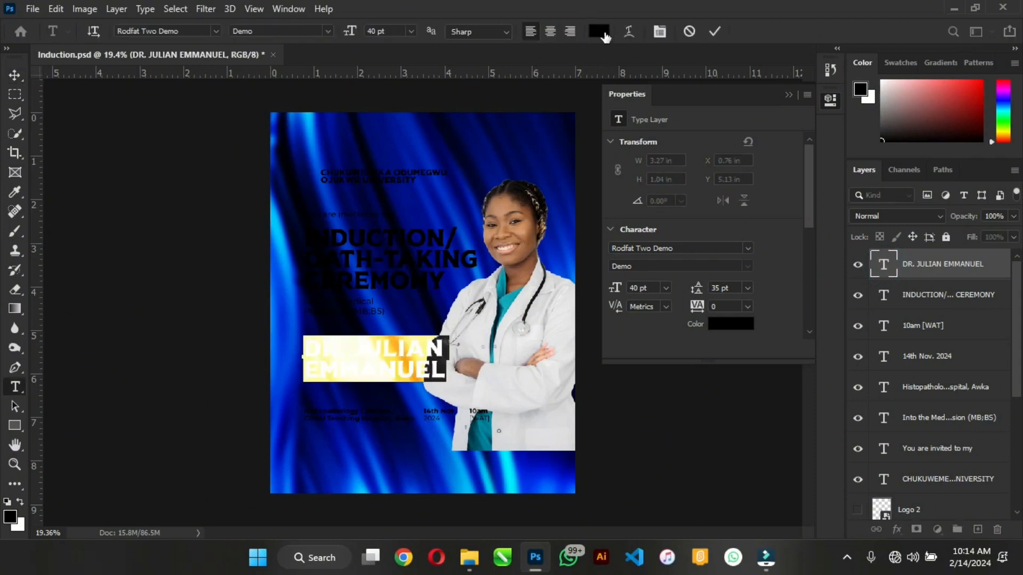
left_click(599, 31)
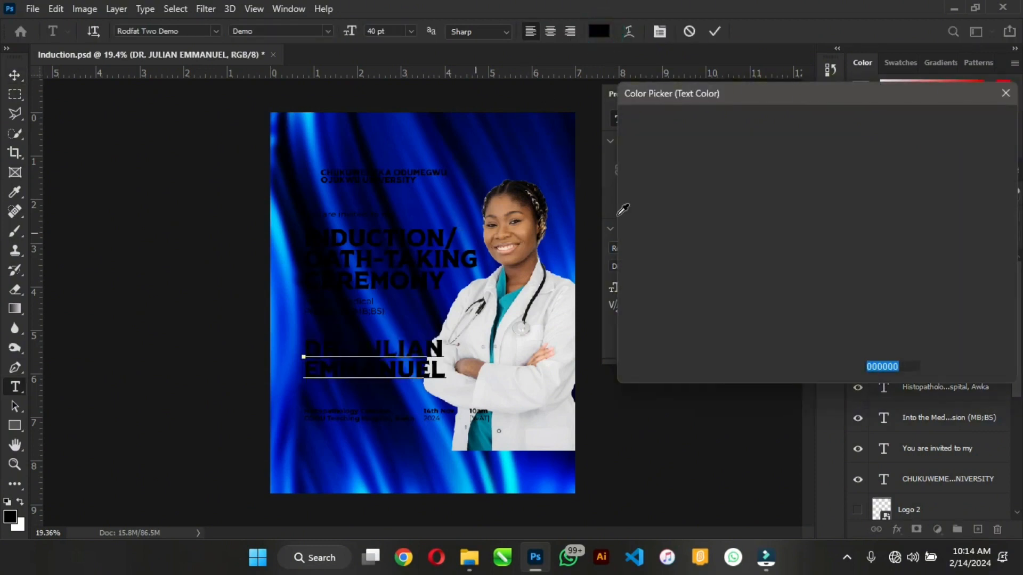
mouse_move(663, 166)
left_mouse_down()
mouse_move(669, 176)
mouse_move(594, 68)
left_mouse_up()
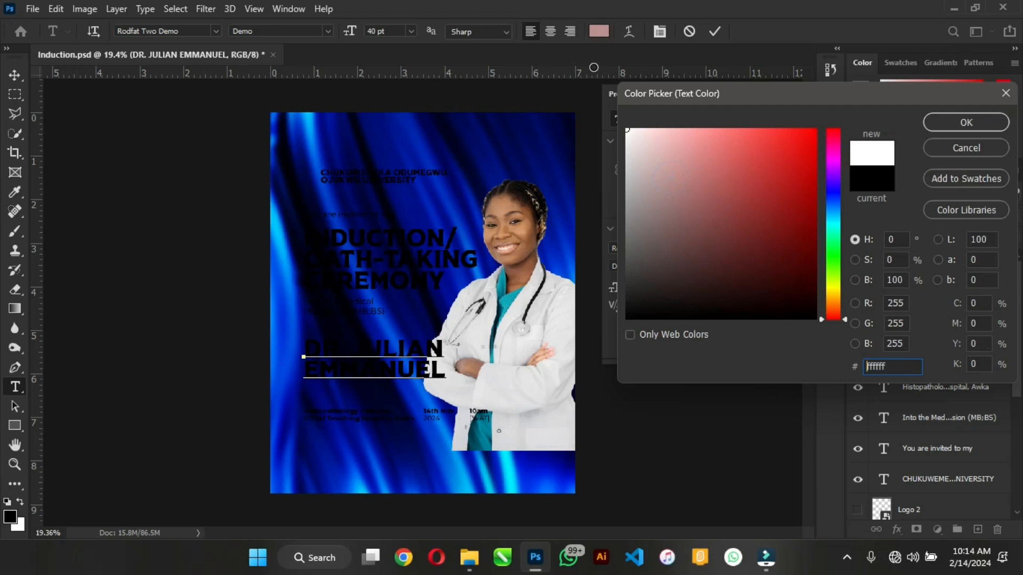
left_click(949, 124)
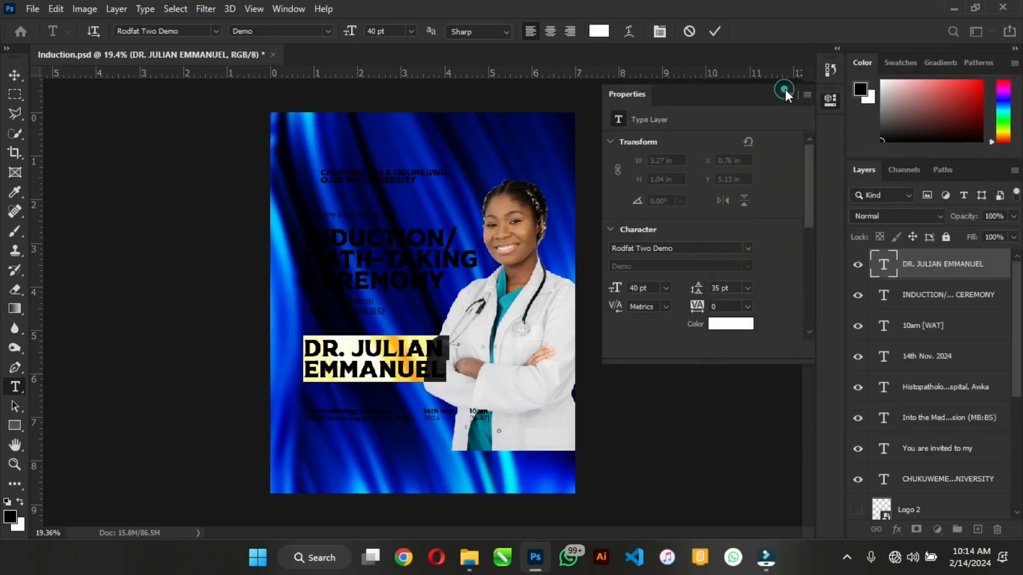
left_click(714, 31)
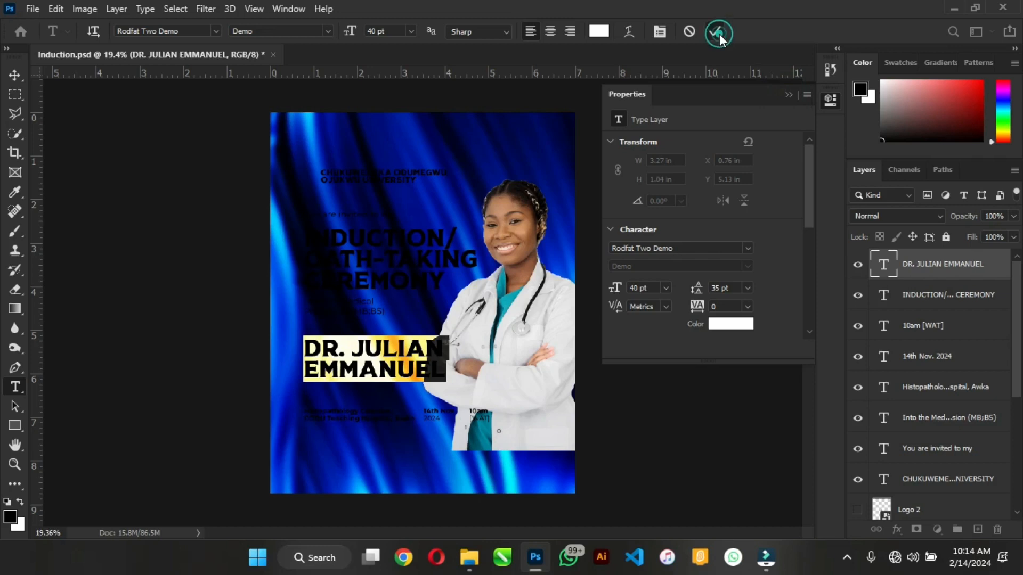
key("v")
left_click(790, 94)
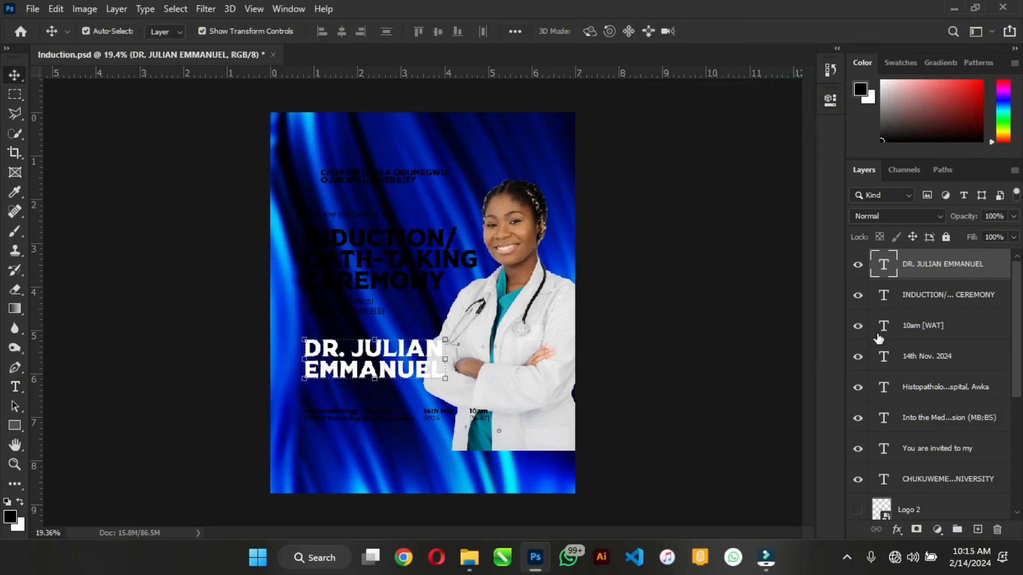
Select all the text layers from the ceremony title to the university name and set their color to white (ffffff)
left_click(961, 298)
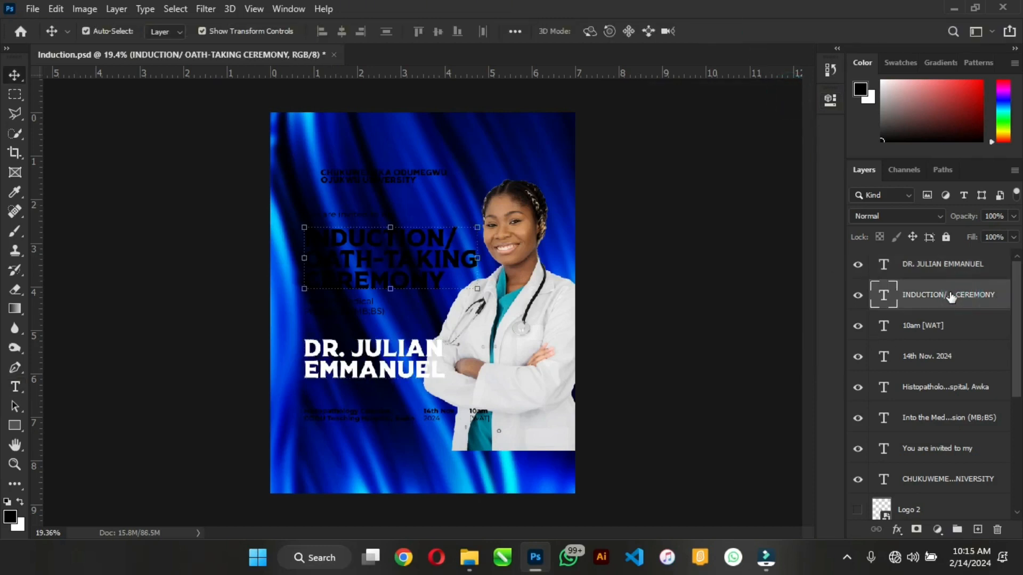
left_click(948, 477, "shift")
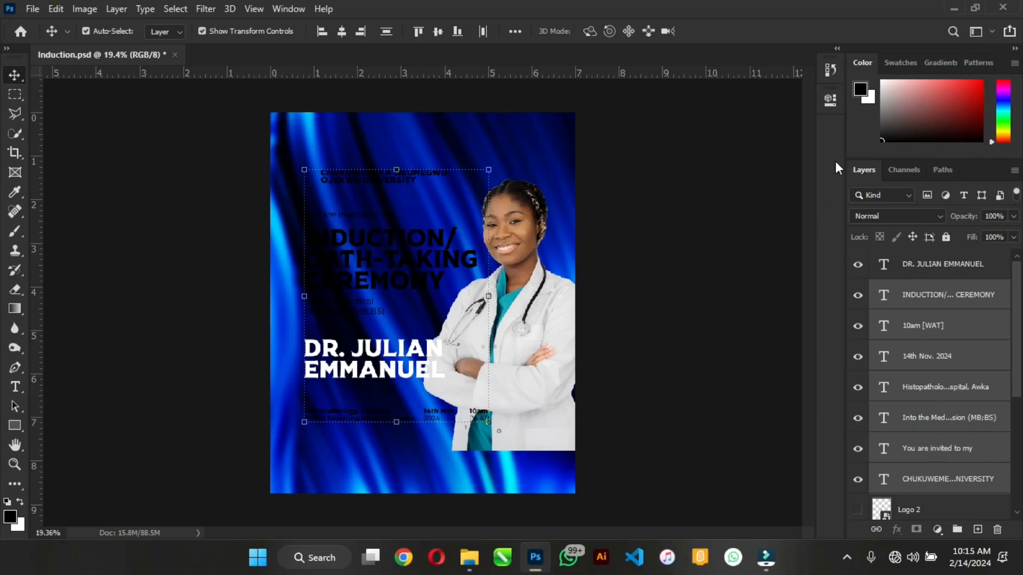
left_click(828, 100)
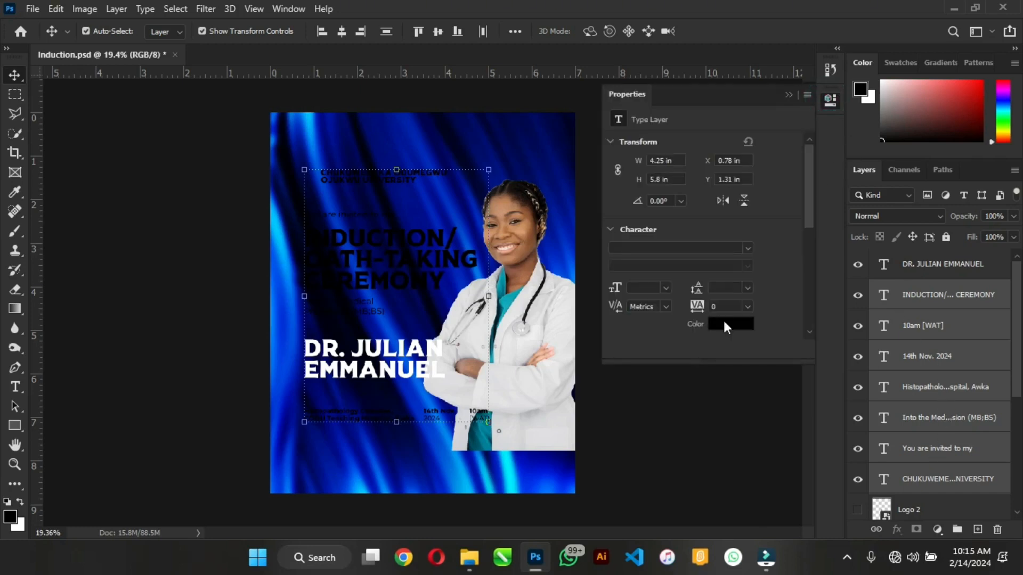
left_click(723, 326)
left_click(654, 160)
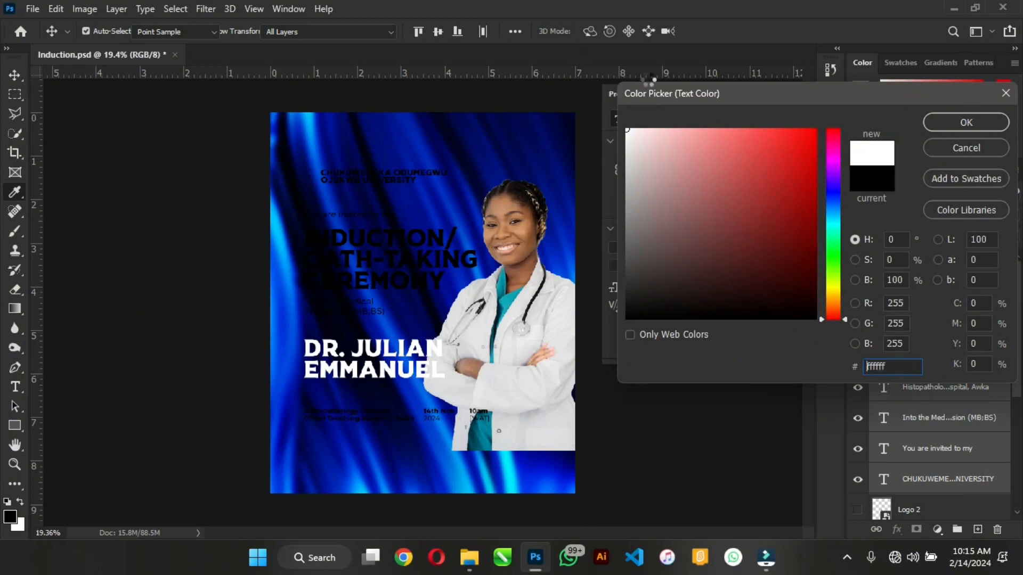
left_click(940, 123)
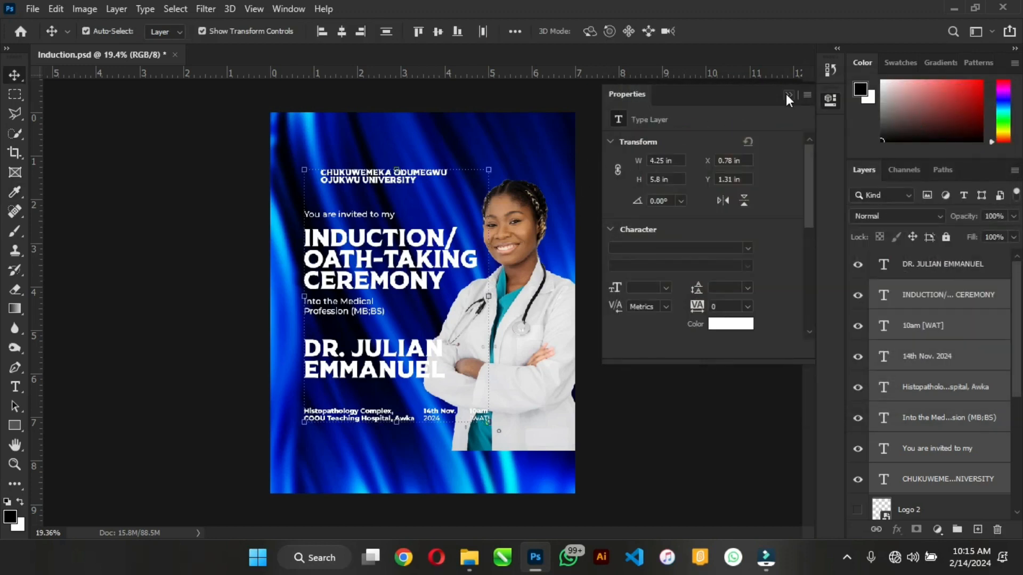
left_click(788, 94)
Darken the doctor photo with Levels, setting input black to 20 and midtones to 0.74, and clear the layer selection
left_click(542, 298, "ctrl")
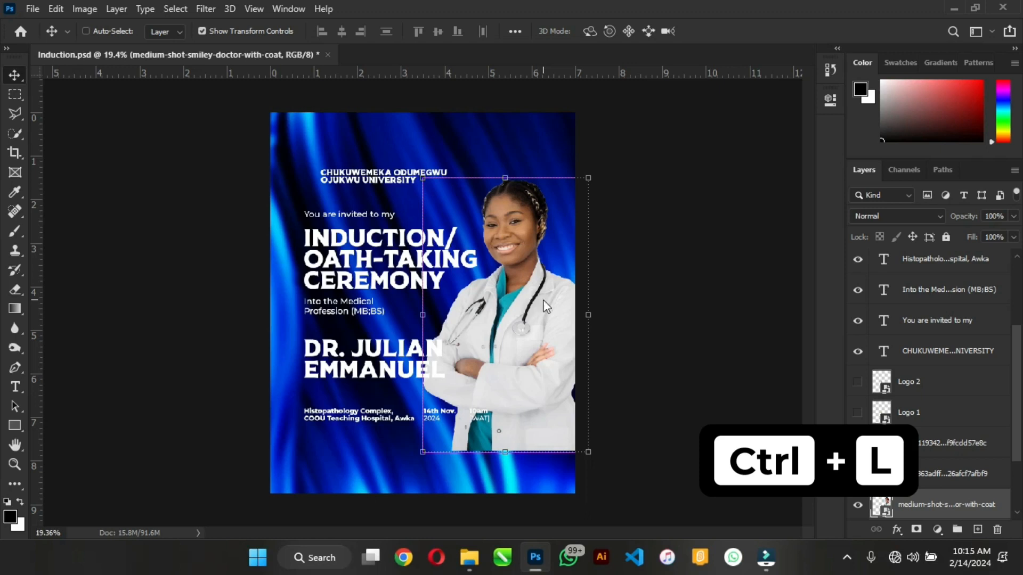
left_click_drag(489, 78, 729, 90)
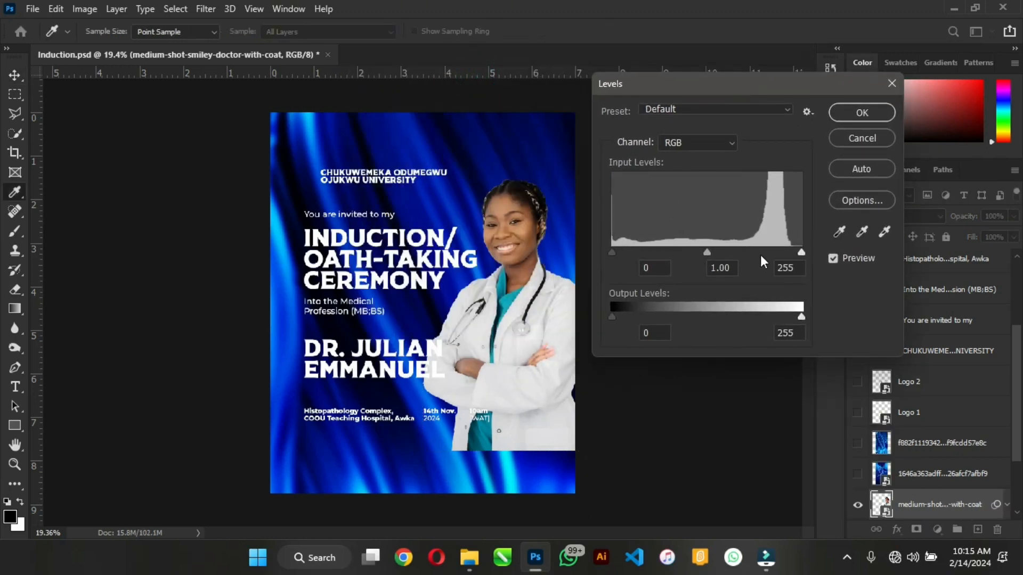
left_click_drag(708, 252, 721, 253)
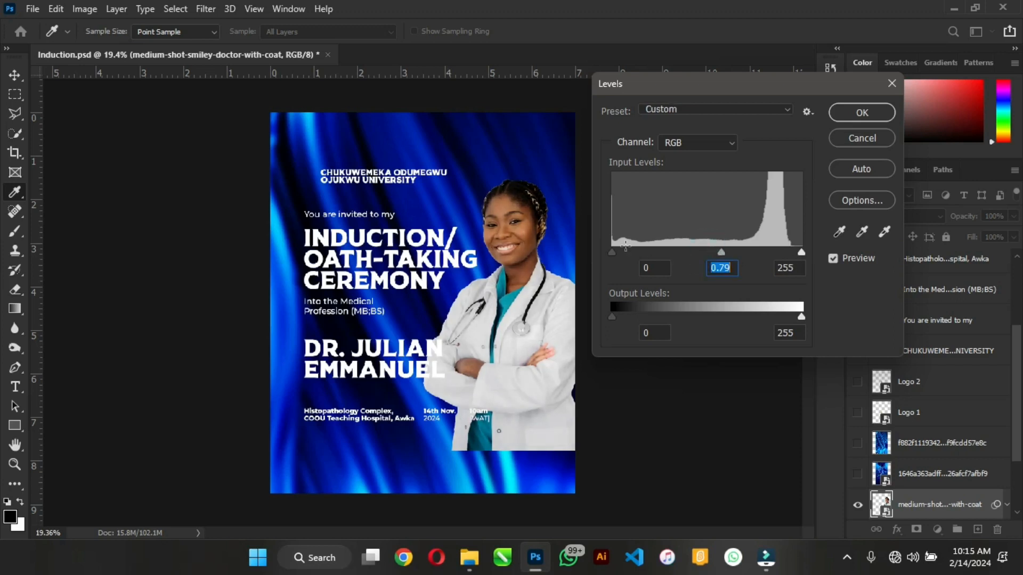
left_click_drag(615, 253, 627, 257)
left_click_drag(729, 252, 730, 252)
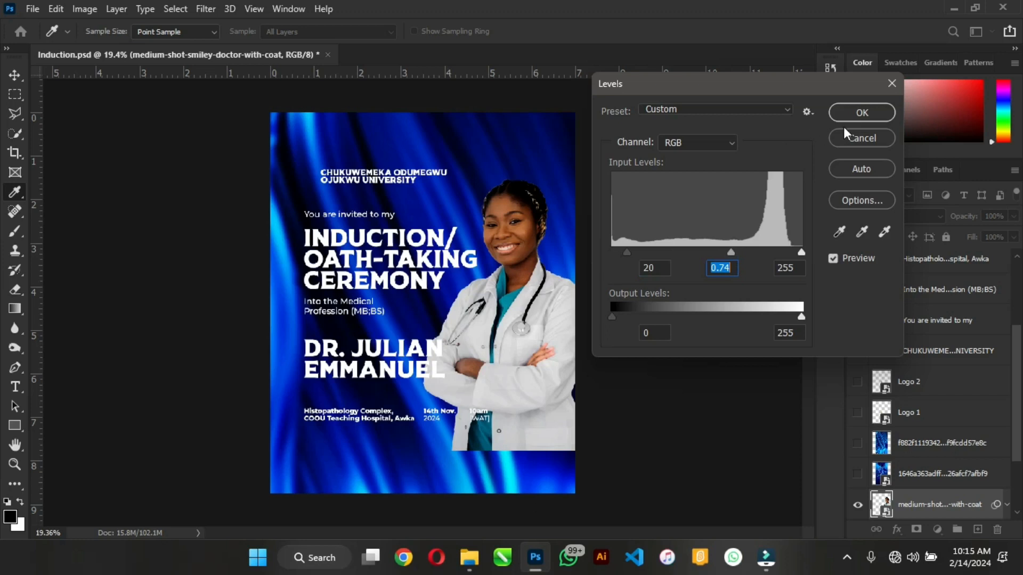
left_click(860, 113)
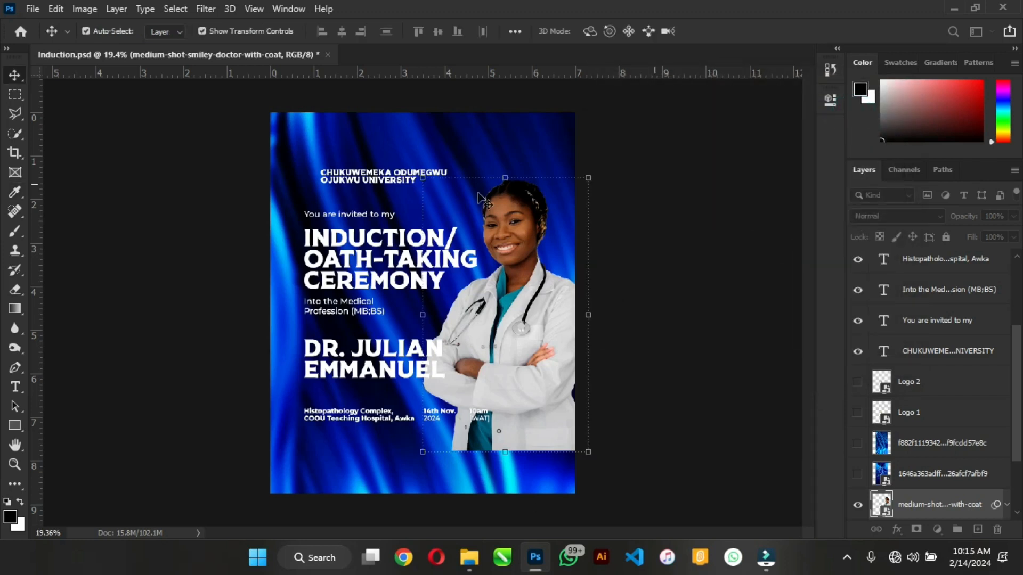
scroll(628, 234, "down", 3)
left_click(644, 240)
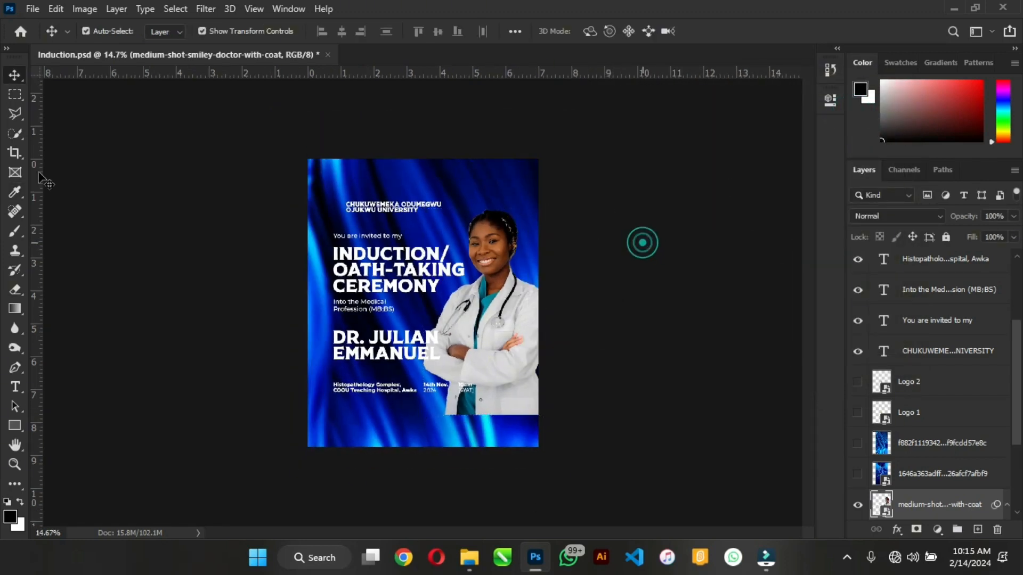
Reposition the blurred blue texture copy behind the doctor and flip it horizontally
scroll(384, 363, "up", 2)
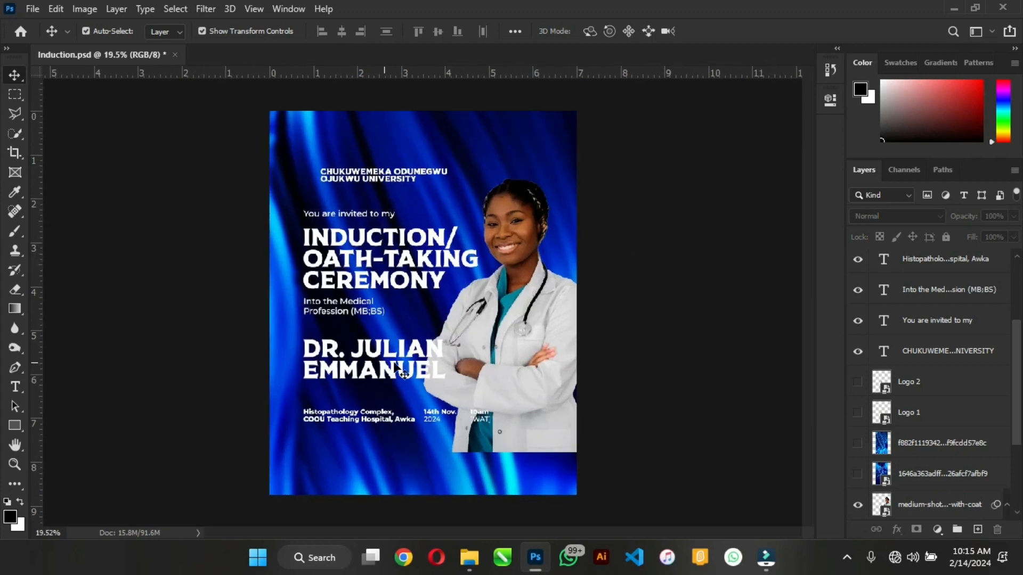
scroll(941, 421, "down", 3)
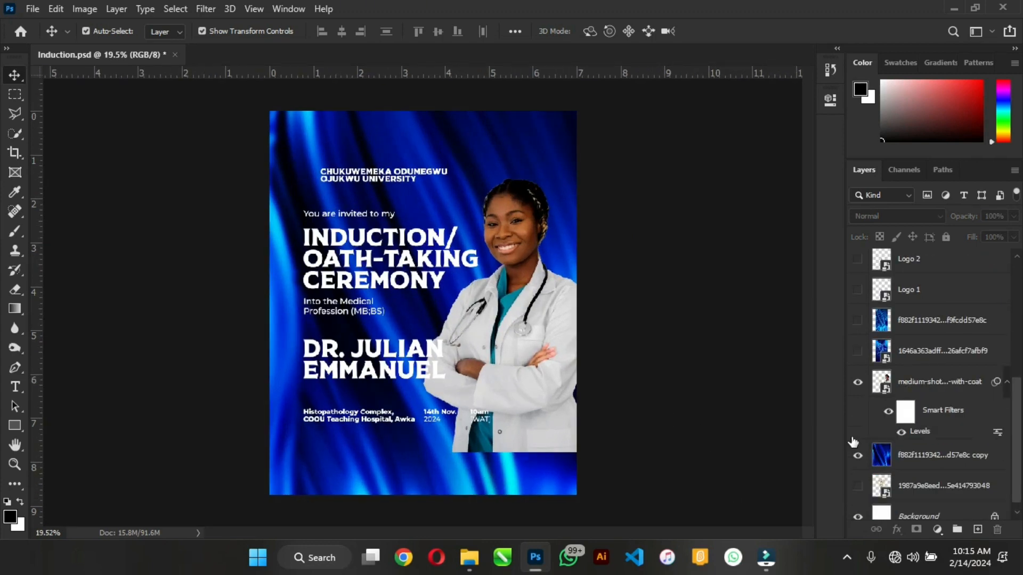
left_click_drag(433, 150, 429, 179)
left_click_drag(551, 177, 474, 137)
right_click(471, 130)
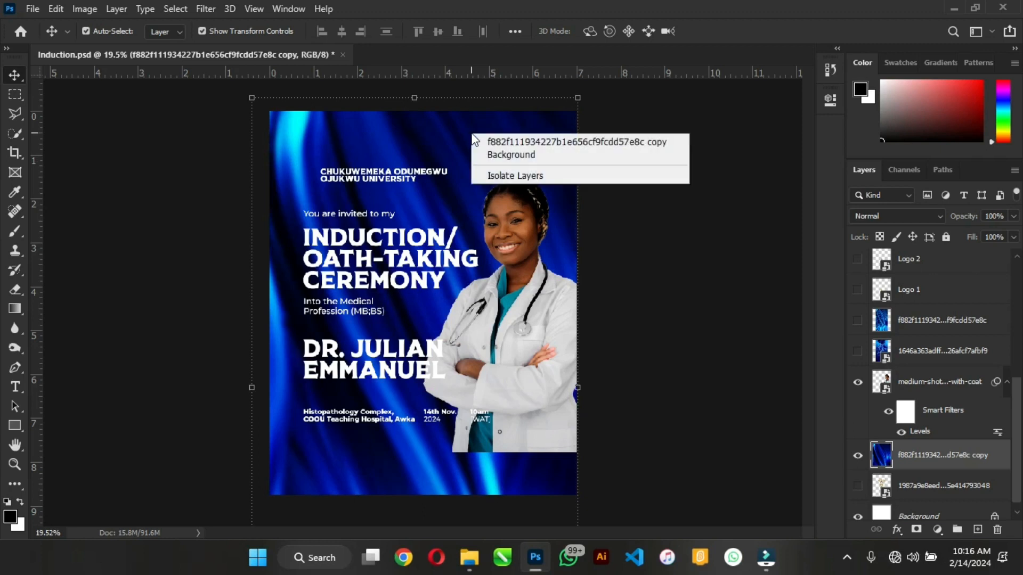
left_click(468, 98)
left_click(472, 95)
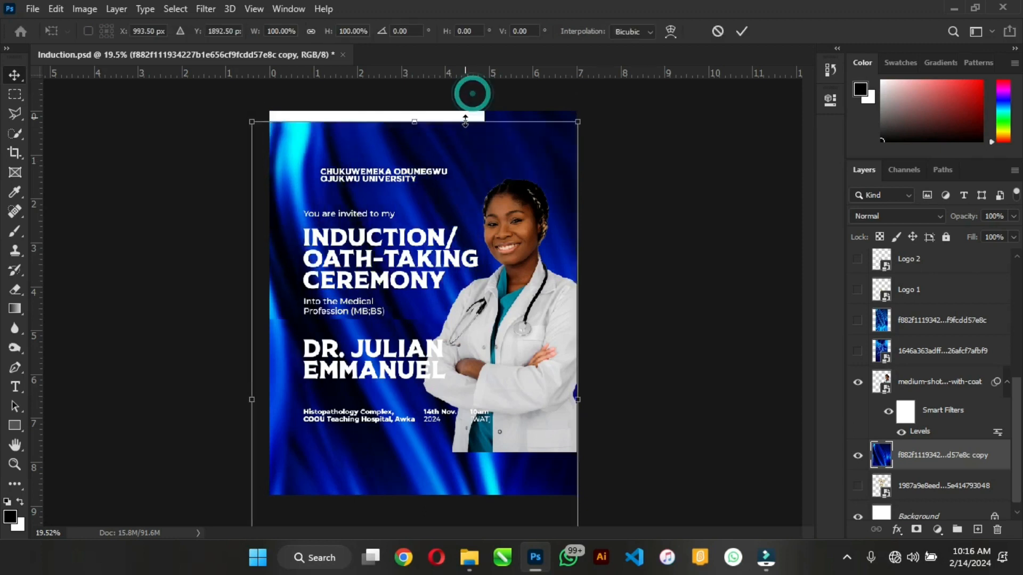
right_click(497, 134)
left_click(567, 381)
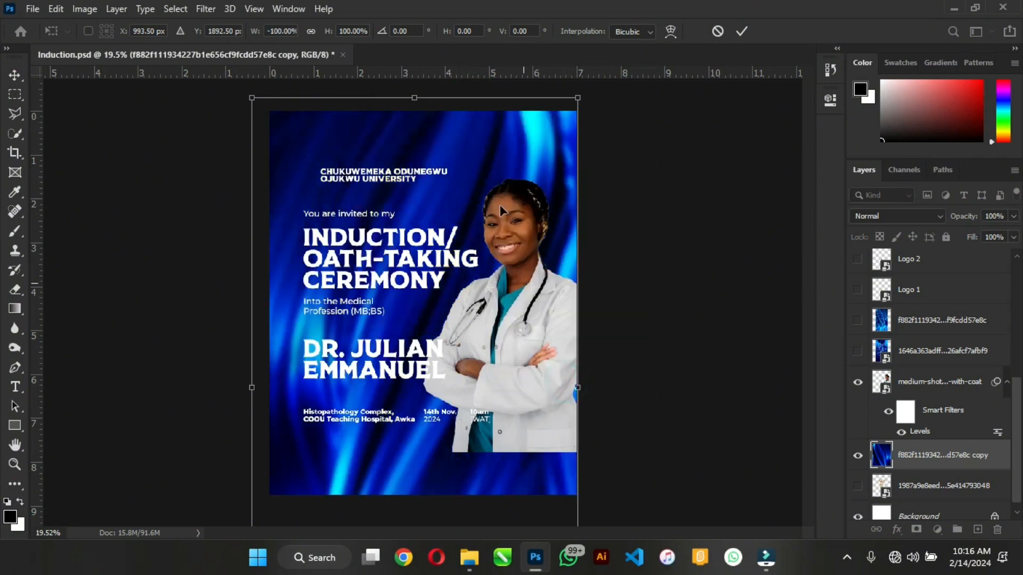
Shift the flipped blue texture right to the canvas's left edge, enlarge it to about 109%, and commit the transform
mouse_move(535, 141)
left_mouse_down()
mouse_move(564, 141)
mouse_move(543, 137)
left_mouse_up()
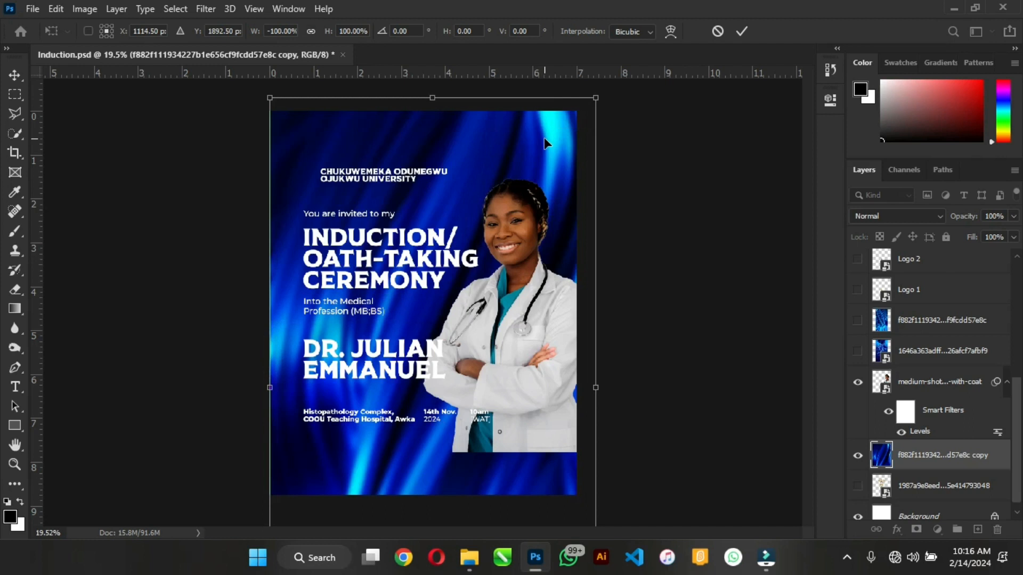
key("ctrl+minus")
key("ctrl+minus")
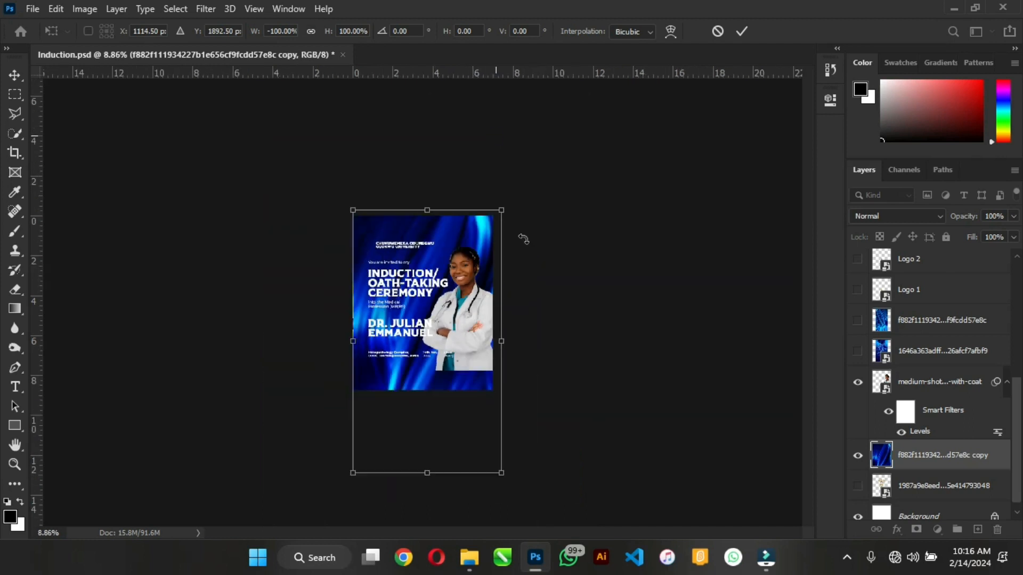
left_click_drag(499, 473, 516, 497)
left_click(742, 32)
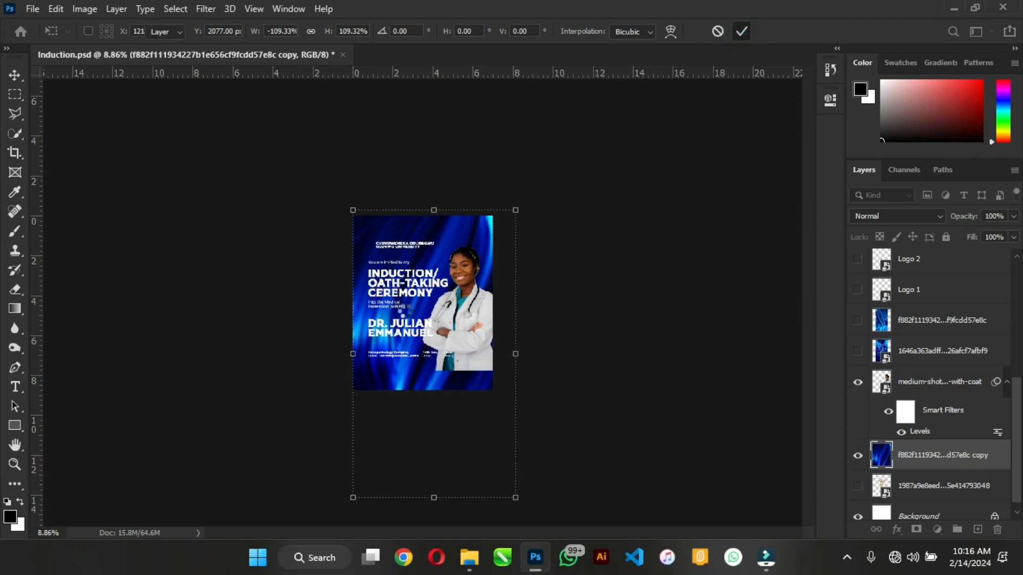
key("ctrl+plus")
scroll(408, 319, "up", 2)
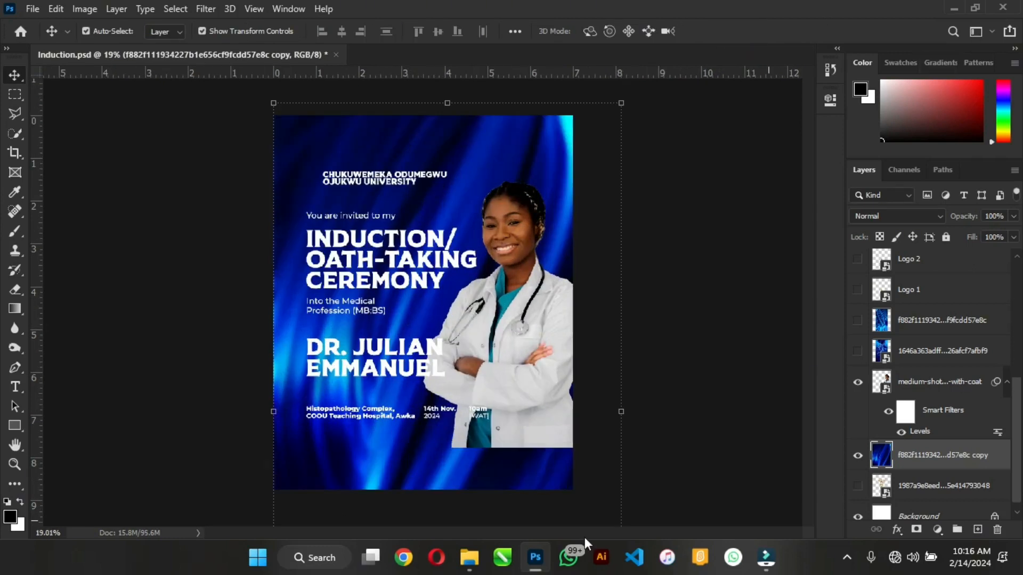
Collapse the doctor layer's smart filters, then show and rasterize the twisted blue ribbon image layer above it
left_click(1002, 383)
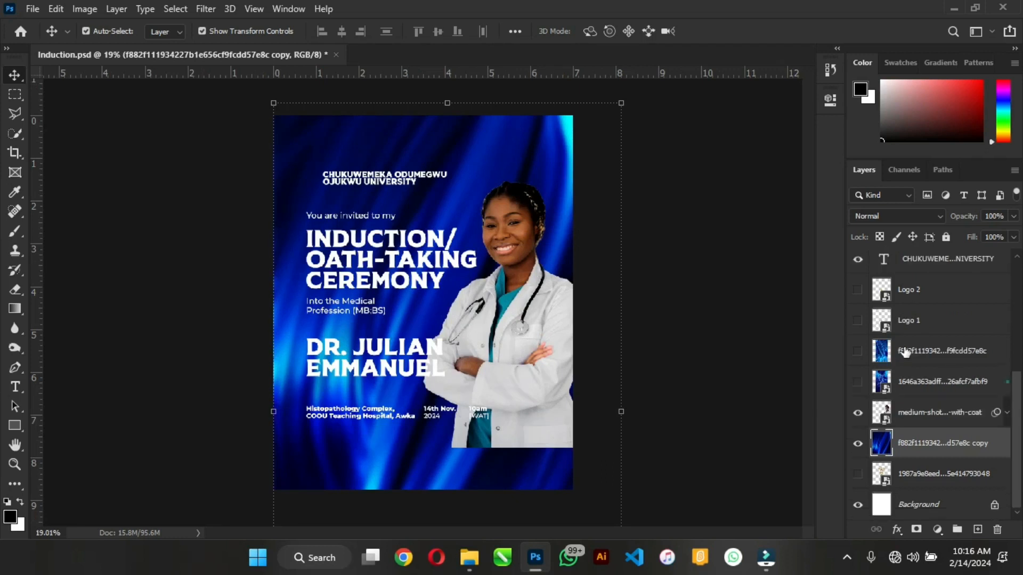
left_click(923, 383)
left_click(858, 381)
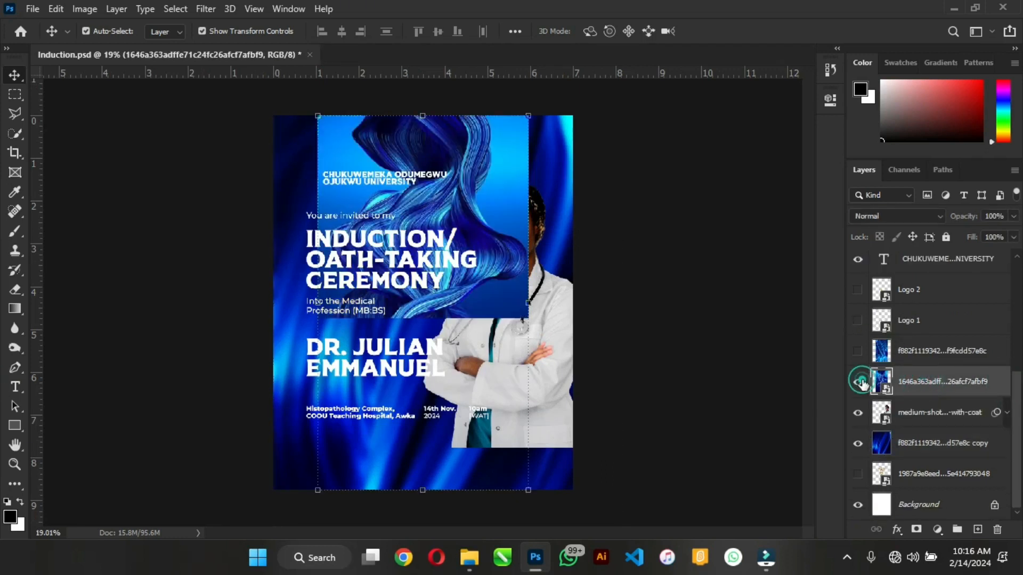
right_click(937, 381)
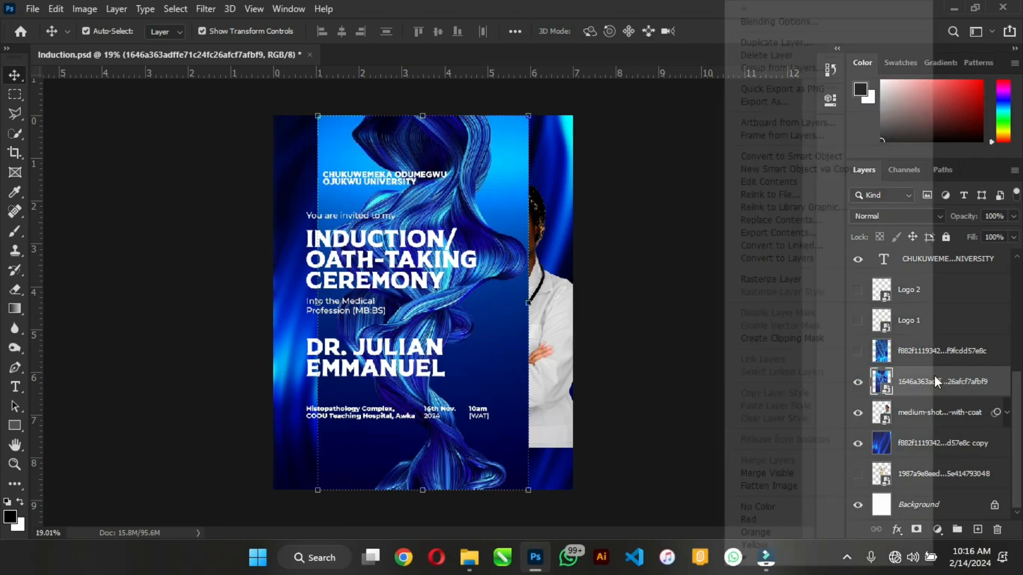
left_click(784, 278)
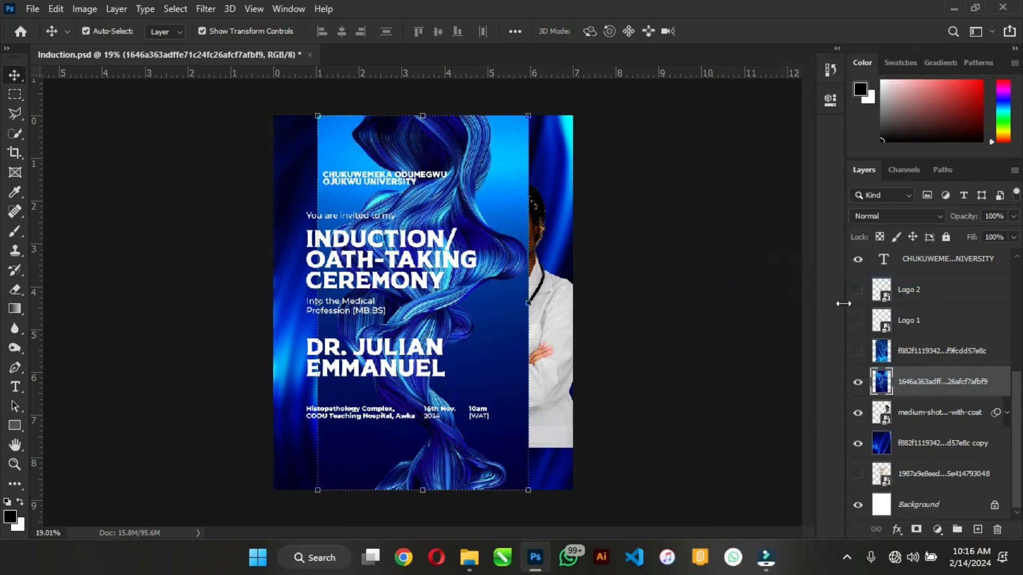
Hide all the event text layers, from the doctor's name to the university name, to expose the ribbon image
scroll(836, 288, "up", 5)
scroll(888, 306, "up", 4)
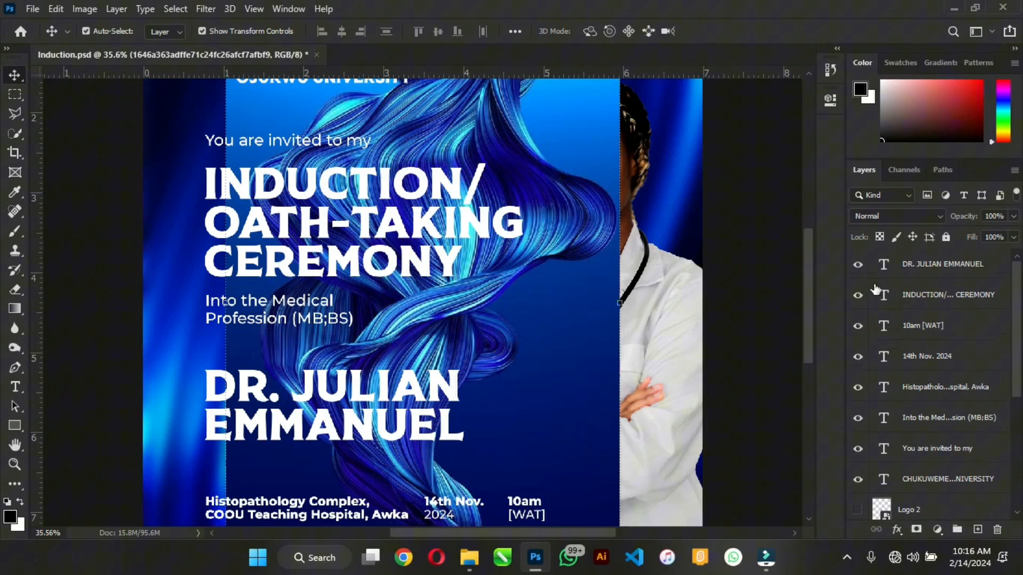
left_click_drag(853, 260, 847, 478)
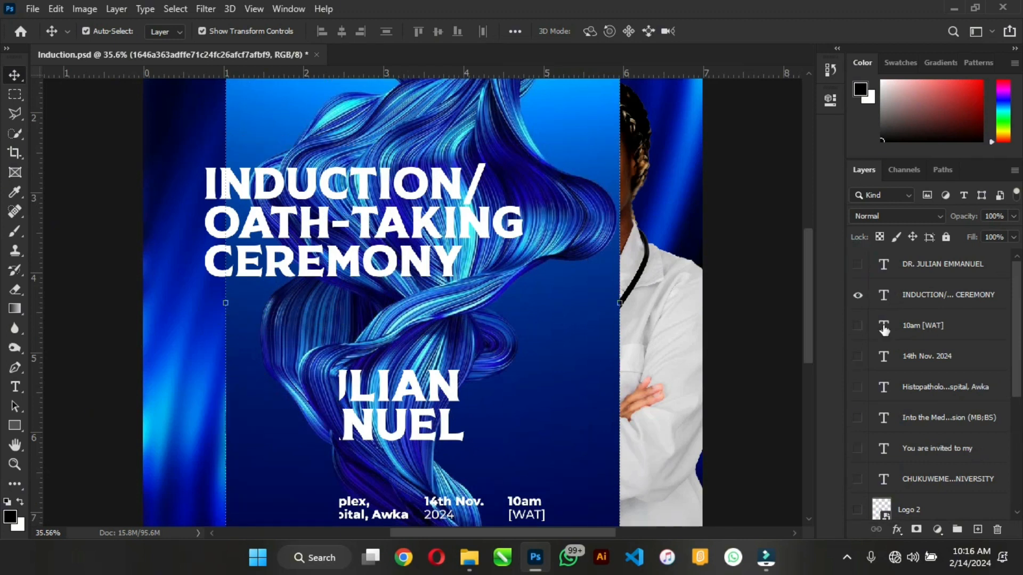
left_click(856, 295)
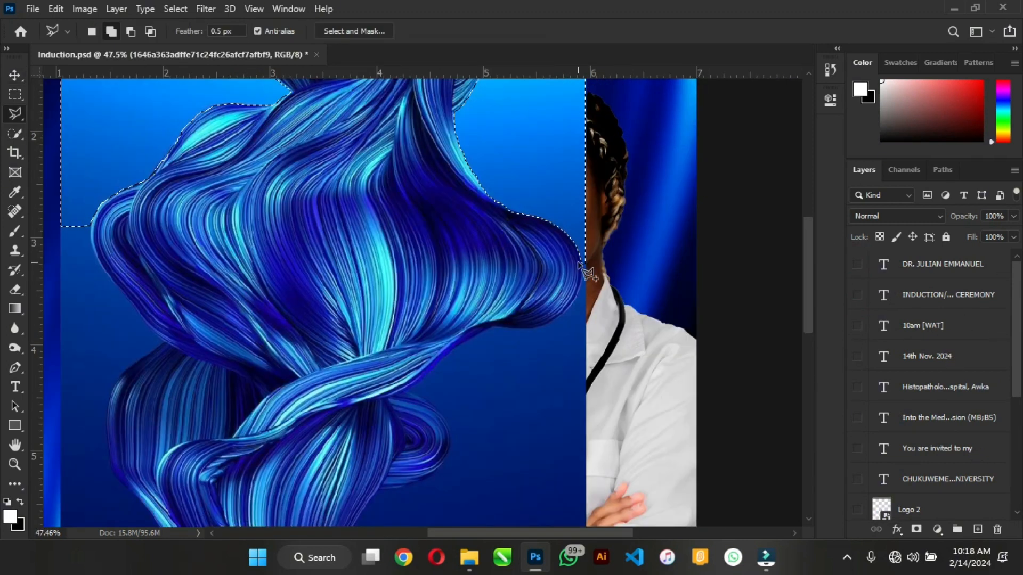
left_click(582, 265)
left_click(564, 316)
left_click(534, 326)
left_click(495, 326)
left_click(452, 347)
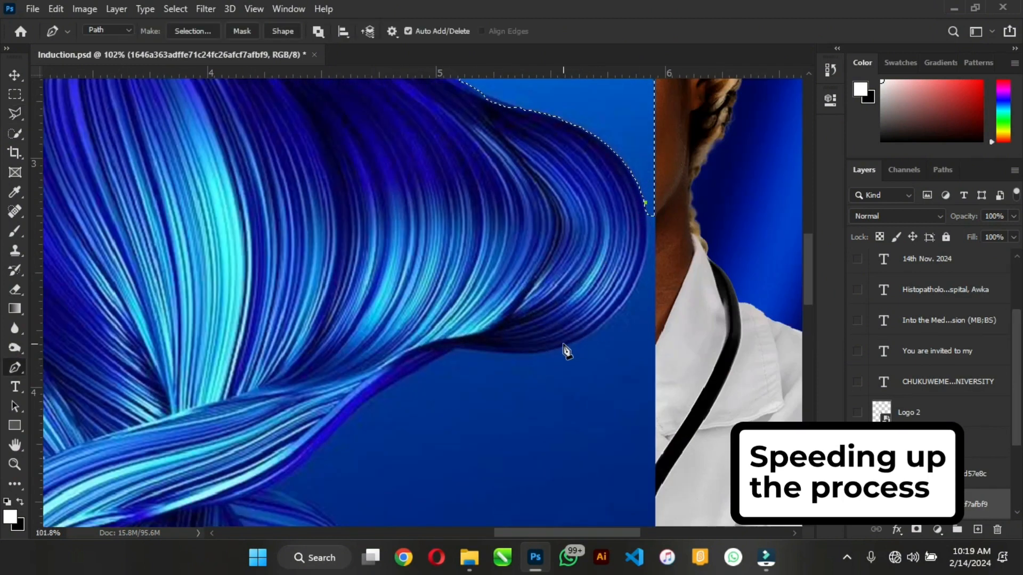
Trace the ribbon's right bulge, twisted strand and small side loop with a curved Pen tool path
left_click(561, 352)
left_click_drag(681, 291, 675, 307, "alt")
left_click_drag(459, 349, 426, 336)
left_click(459, 349, "alt")
left_click_drag(353, 414, 341, 433)
left_click_drag(359, 428, 468, 127)
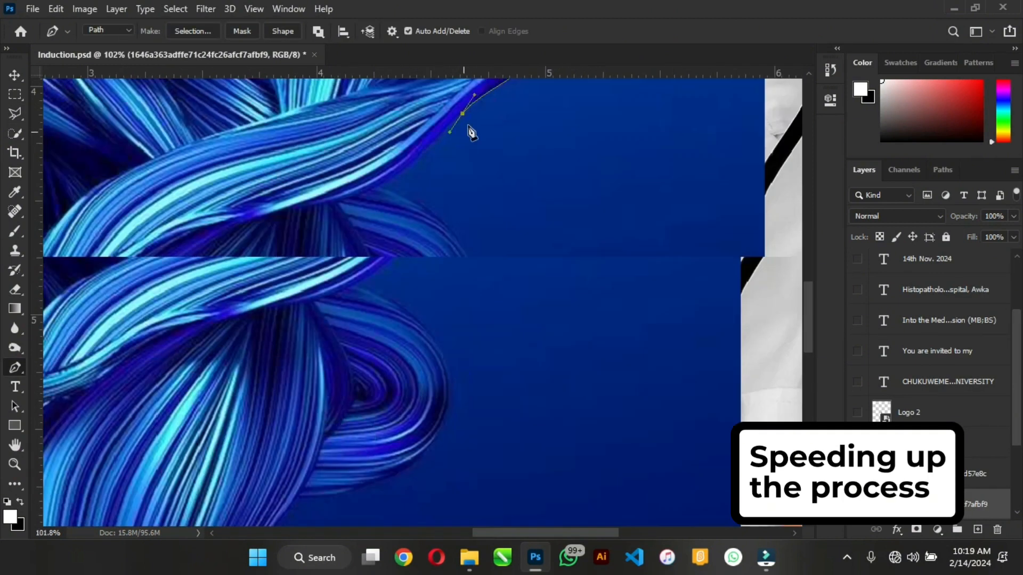
left_click_drag(380, 186, 344, 206)
left_click(380, 186, "alt")
left_click_drag(472, 299, 672, 150)
left_click(473, 299, "alt")
left_click_drag(519, 248, 493, 240)
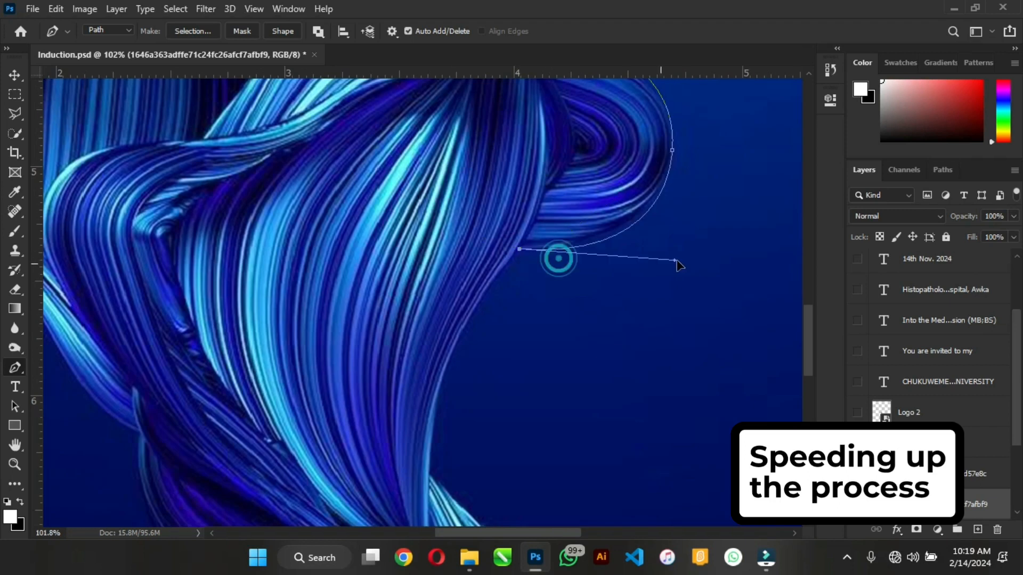
left_click_drag(557, 259, 660, 258)
Continue the pen path down the ribbon's lower right edge, around its base and up its left edge to the upper fold
left_click_drag(494, 360, 450, 234)
left_click_drag(437, 180, 423, 199)
left_click_drag(387, 348, 344, 142)
left_click(387, 347, "alt")
left_click_drag(385, 147, 404, 157)
left_click_drag(482, 308, 510, 349)
left_click(482, 309, "alt")
left_click(366, 209, "alt")
left_click(392, 245)
left_click(501, 317, "alt")
left_click_drag(590, 373, 597, 426)
left_click(590, 372, "alt")
left_click_drag(499, 486, 413, 331)
left_click(482, 312, "alt")
left_click_drag(550, 294, 606, 307)
left_click_drag(443, 327, 441, 345)
left_click_drag(823, 411, 774, 382)
left_click(512, 432)
left_click(519, 388)
left_click_drag(609, 282, 623, 276)
left_click_drag(733, 212, 813, 212)
left_click(732, 213, "alt")
left_click_drag(696, 251, 521, 440)
left_click_drag(621, 293, 620, 251)
left_click(619, 262)
left_click_drag(453, 198, 498, 347)
left_click(543, 361, "alt")
left_click_drag(423, 173, 439, 24)
left_click(422, 174, "alt")
left_click_drag(324, 214, 481, 477)
left_click_drag(482, 322, 485, 289)
left_click_drag(487, 357, 534, 425)
left_click(482, 323, "alt")
left_click_drag(409, 245, 384, 230)
left_click(410, 245, "alt")
left_click_drag(377, 167, 377, 151)
left_click_drag(376, 185, 412, 366)
left_click(378, 167, "alt")
left_click_drag(466, 180, 557, 349)
left_click(467, 180, "alt")
left_click(553, 357, "alt")
left_click(482, 273, "alt")
left_click_drag(482, 274, 426, 399)
left_click(437, 226, "alt")
left_click_drag(385, 269, 403, 208)
left_click(384, 269, "alt")
scroll(360, 234, "down", 3)
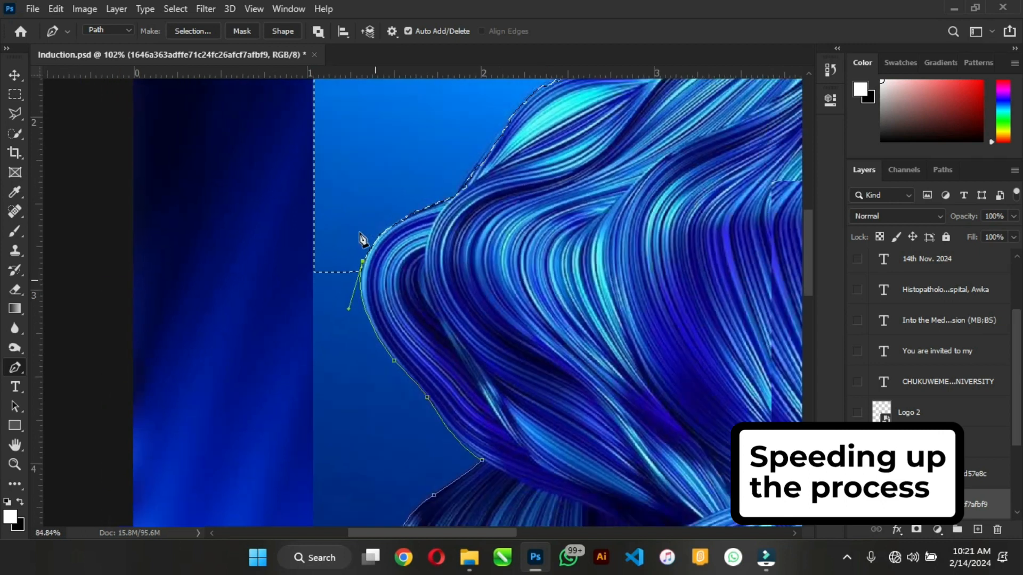
Try to convert the partial ribbon path into a selection, and undo the attempts
scroll(360, 237, "down", 5)
right_click(627, 192)
left_click(675, 266)
key("Return")
key("ctrl+z")
right_click(407, 107)
left_click(454, 179)
key("Return")
key("ctrl+z")
right_click(475, 195)
left_click(522, 270)
left_click(582, 132)
key("ctrl+z")
right_click(510, 201)
left_click(557, 275)
left_click(437, 226)
key("Return")
scroll(461, 362, "down", 3)
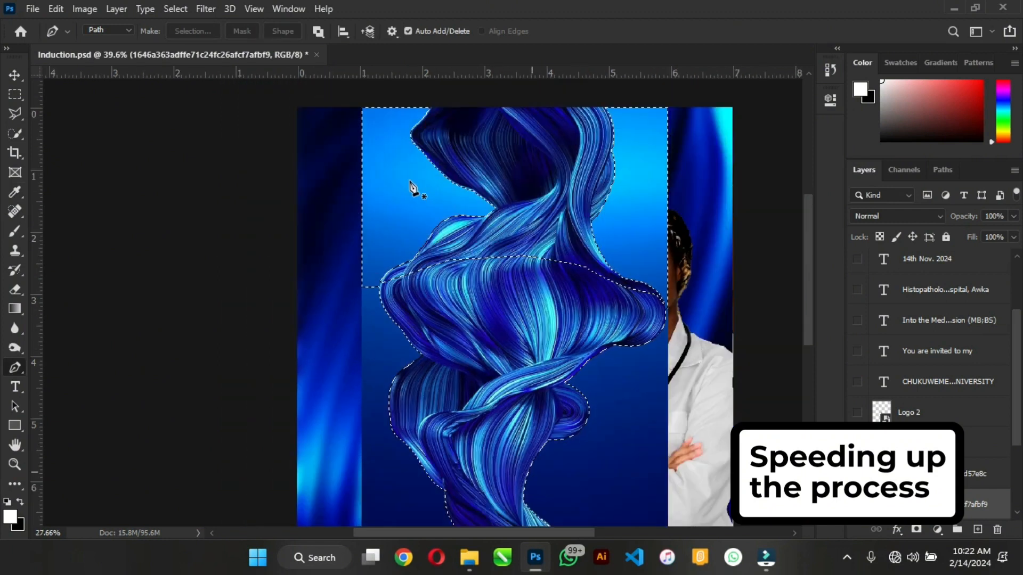
scroll(410, 183, "up", 5)
key("ctrl+z")
key("ctrl+z")
scroll(469, 326, "up", 2)
key("ctrl+z")
Extend the pen path along the ribbon's upper left folds and past the top edge of the canvas
left_click_drag(409, 345, 415, 338)
left_click(428, 315)
left_click_drag(554, 259, 644, 294)
left_click(553, 259, "alt")
left_click(580, 241)
left_click_drag(532, 201, 521, 193)
left_click(533, 202, "alt")
scroll(351, 133, "down", 5)
scroll(364, 132, "up", 5)
left_click(370, 204, "alt")
left_click_drag(370, 204, 384, 147)
left_click(346, 175)
left_click(340, 125, "alt")
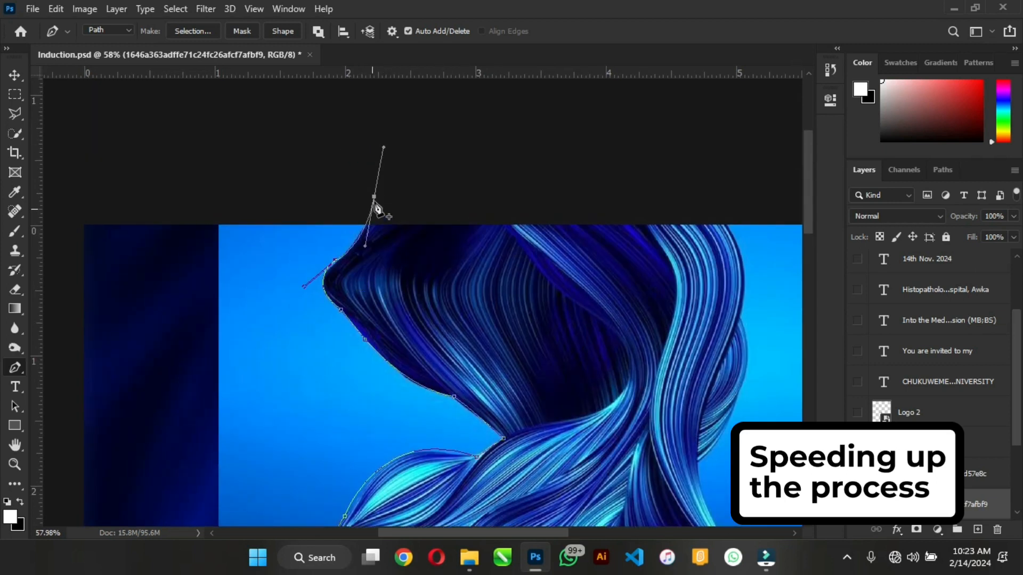
Carry the pen path over the ribbon's top and down its upper right edge, closing it at the right bulge
left_click(506, 185)
left_click(640, 187)
left_click(695, 203)
left_click(726, 224)
left_click_drag(731, 228, 448, 128)
left_click_drag(455, 218, 433, 277)
left_click(455, 218, "alt")
left_click_drag(417, 361, 316, 227)
key("ctrl+z")
key("ctrl+z")
left_click(454, 293, "alt")
left_click(413, 363, "alt")
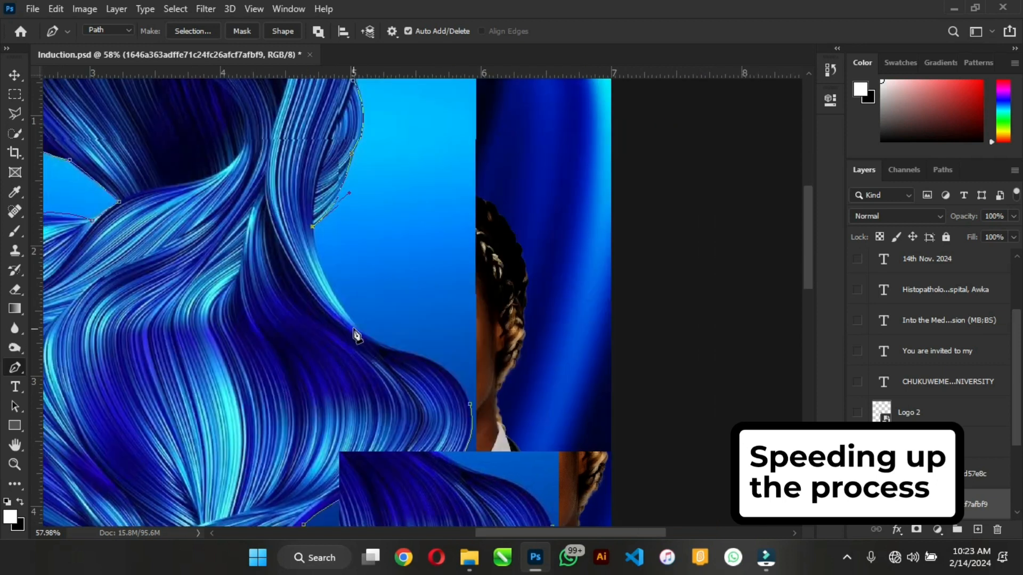
left_click_drag(359, 327, 404, 373)
left_click(359, 327, "alt")
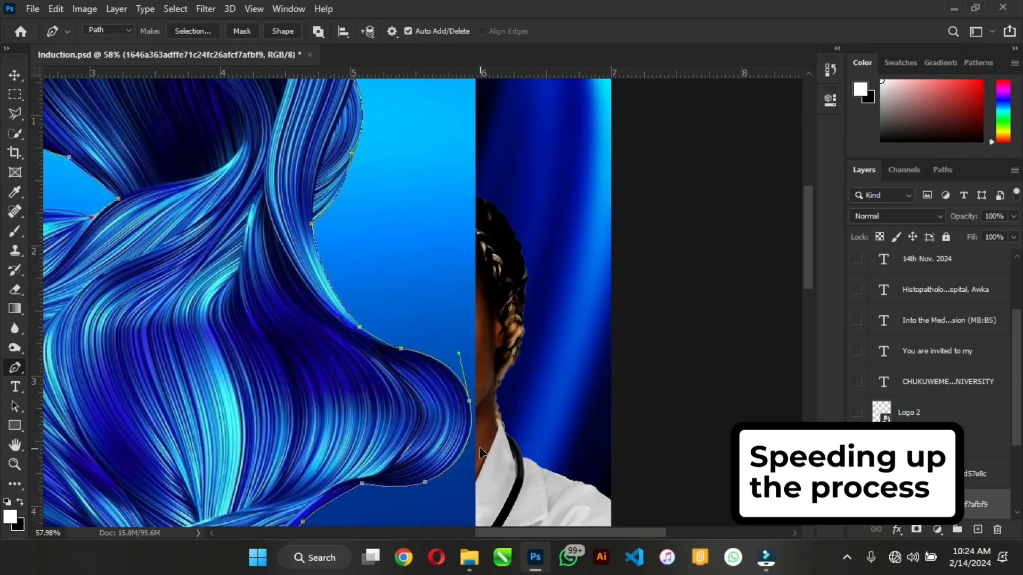
Convert the closed ribbon path into a selection with a feather radius of 0.5
scroll(410, 200, "down", 5)
right_click(410, 200)
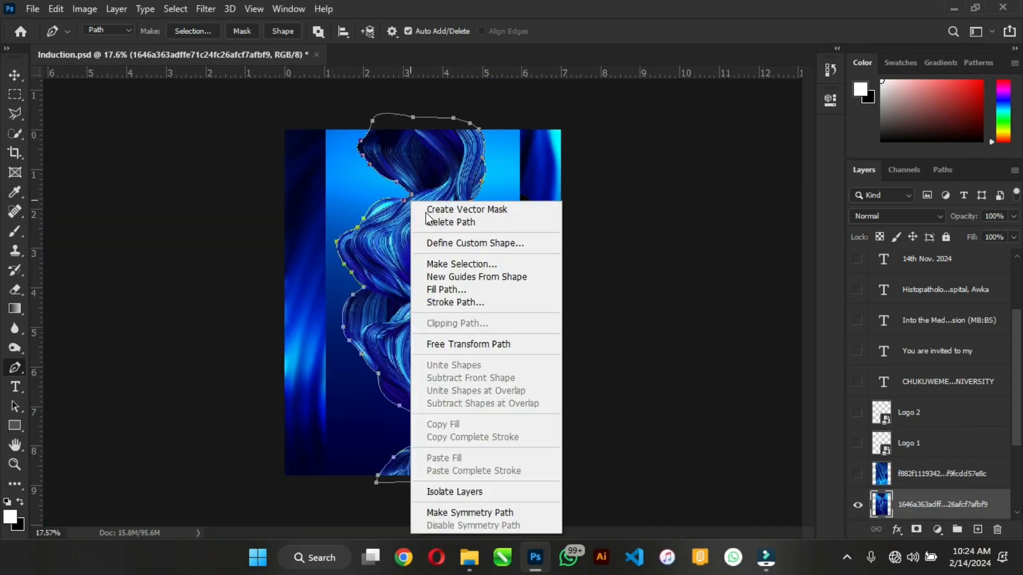
left_click(472, 264)
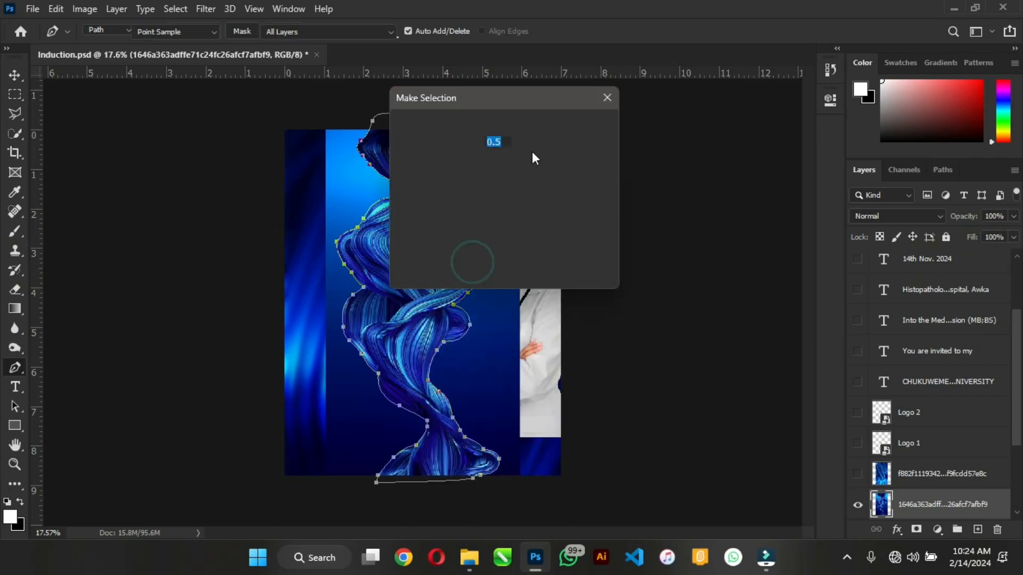
left_click(587, 131)
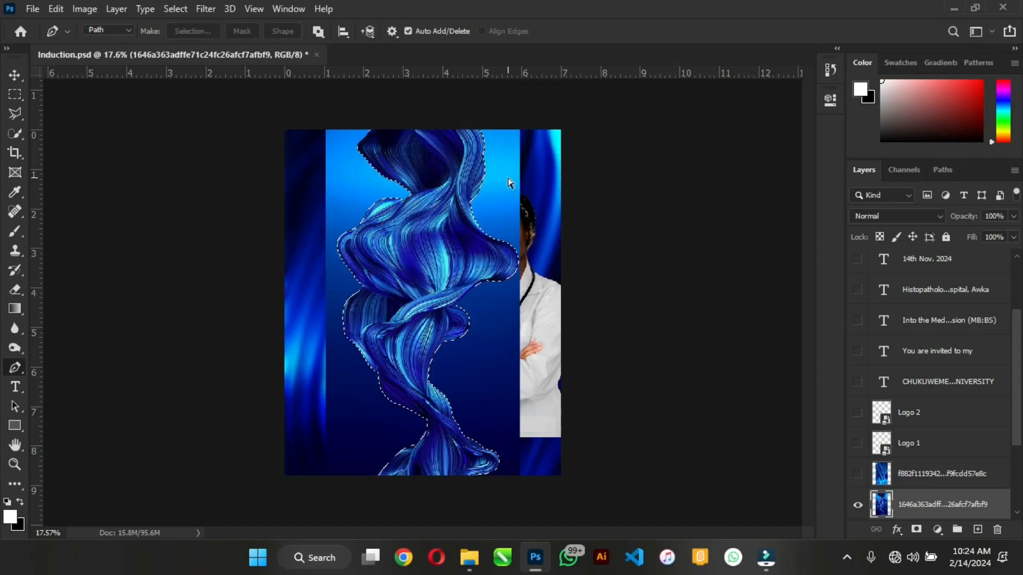
Delete the blue background around the ribbon by inverting the selection, and deselect
key("ctrl+shift+i")
key("Delete")
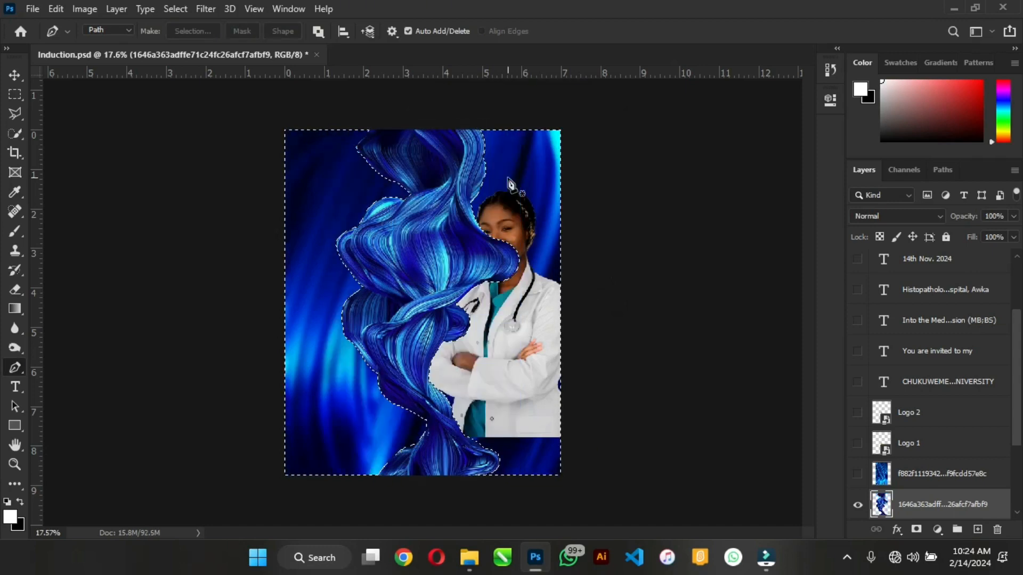
key("ctrl+d")
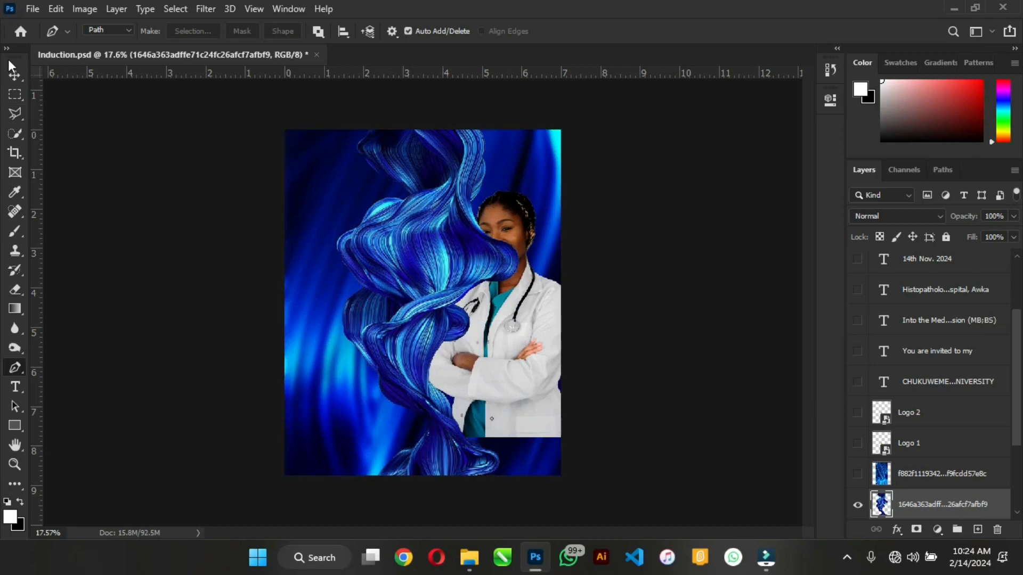
Move the cut-out ribbon to the flyer's lower part, enlarge it to about 159% and rotate it about 96°
left_click(13, 76)
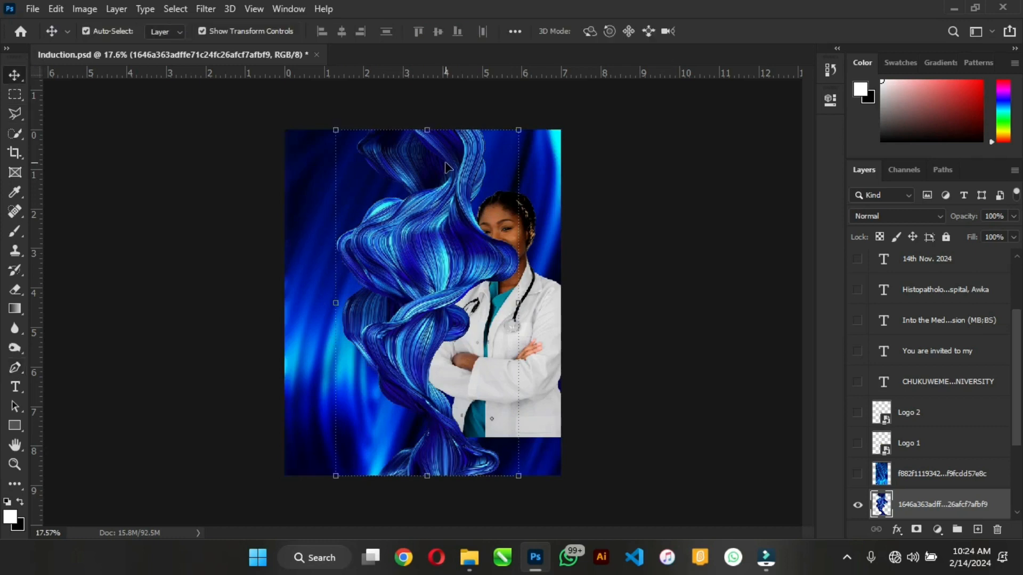
scroll(533, 227, "down", 2)
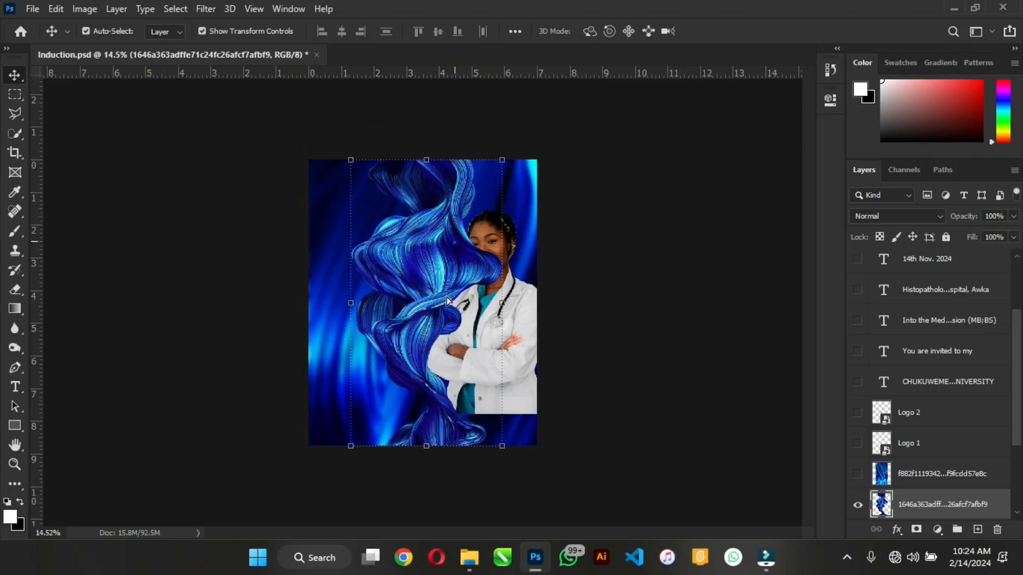
left_click_drag(447, 297, 442, 389)
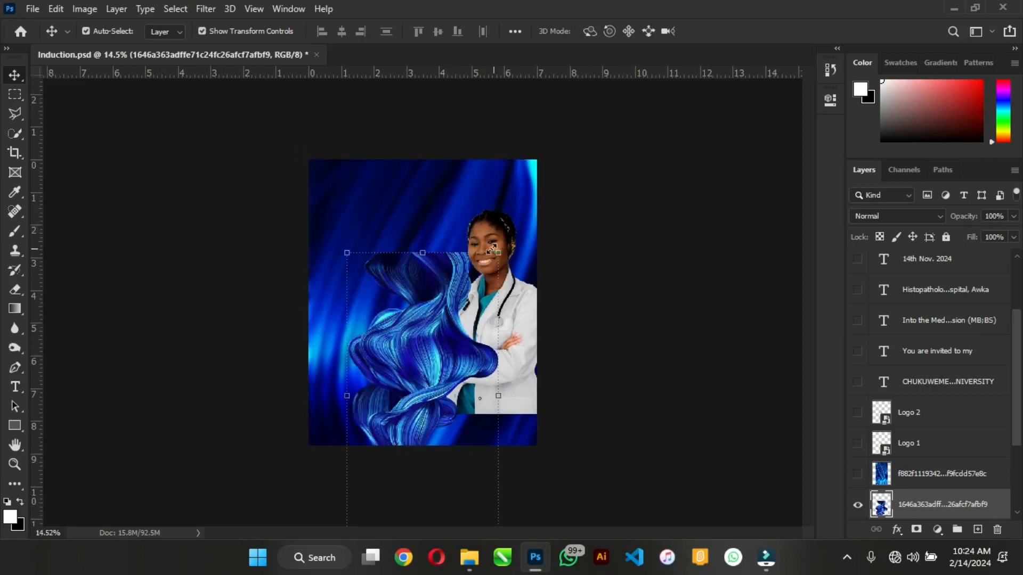
left_click_drag(491, 248, 626, 465)
left_click_drag(550, 297, 528, 345)
left_click_drag(518, 388, 590, 335)
left_click_drag(639, 283, 730, 347)
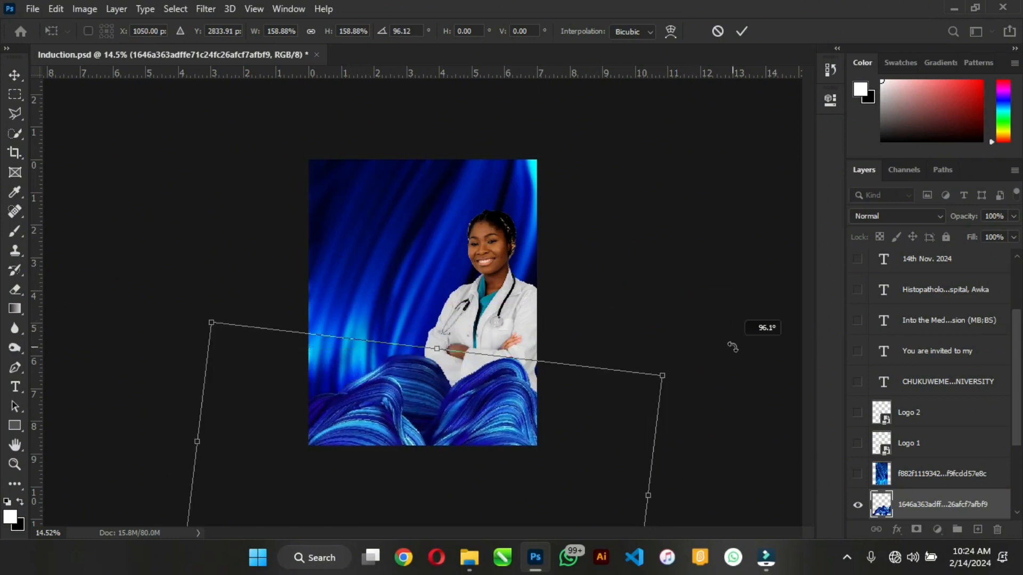
Shift the ribbon to the right below the doctor's arms, rotated about 92.5° and stretched to about 181% height, and apply the transform
left_click_drag(554, 389, 599, 406)
left_click_drag(770, 343, 677, 359)
mouse_move(489, 375)
left_mouse_down()
mouse_move(504, 371)
mouse_move(492, 374)
left_mouse_up()
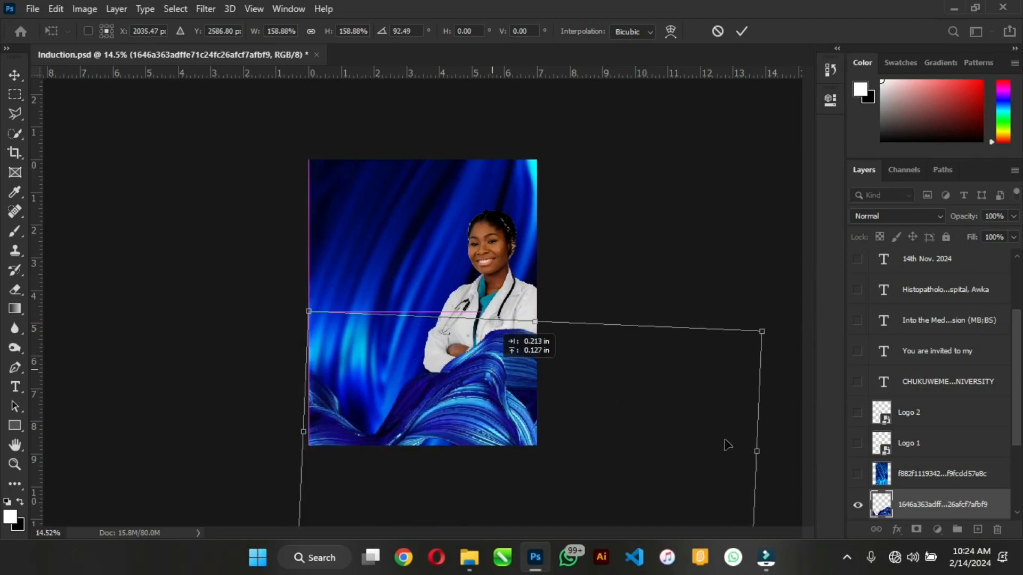
left_click_drag(760, 451, 821, 452)
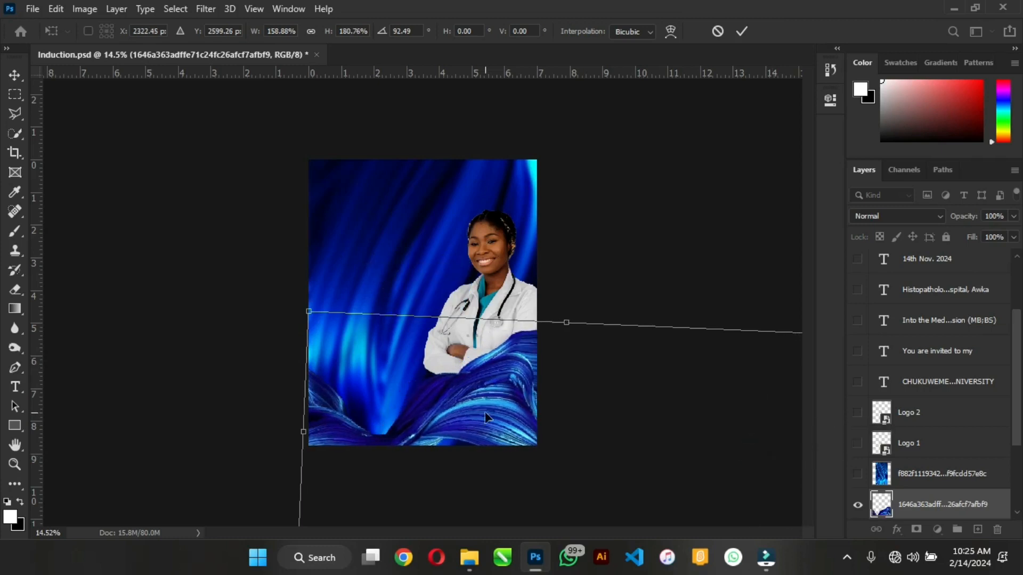
left_click_drag(487, 419, 489, 423)
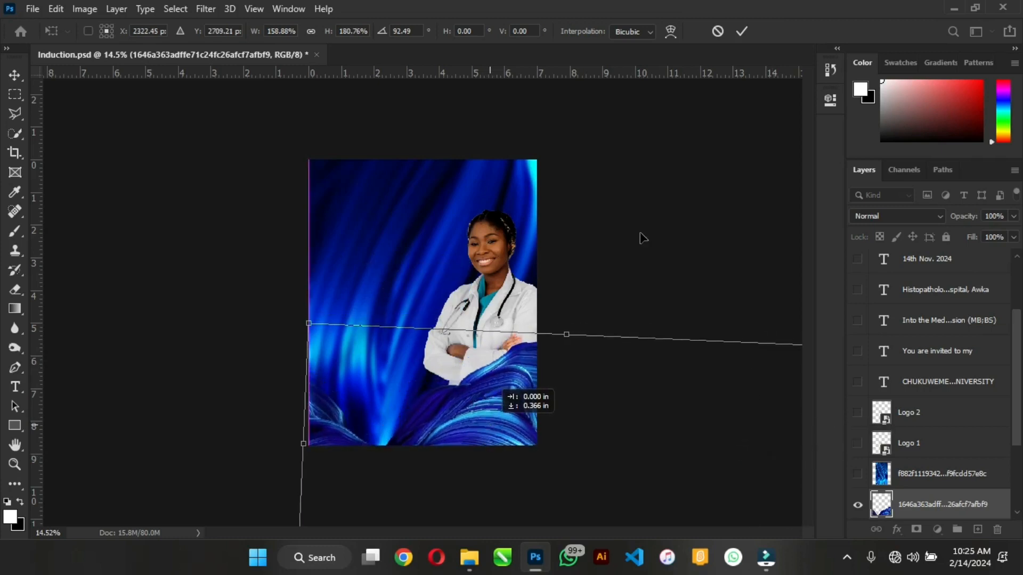
left_click(748, 28)
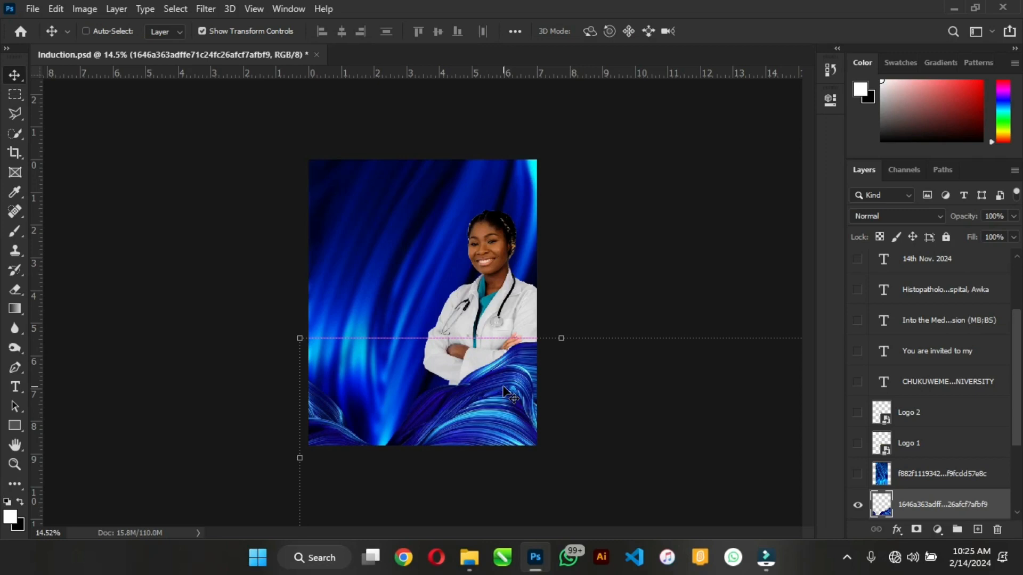
Duplicate the lower ribbon and place the copy so its folds fill both upper corners of the flyer
left_click_drag(498, 390, 502, 140)
left_click_drag(510, 176, 509, 170)
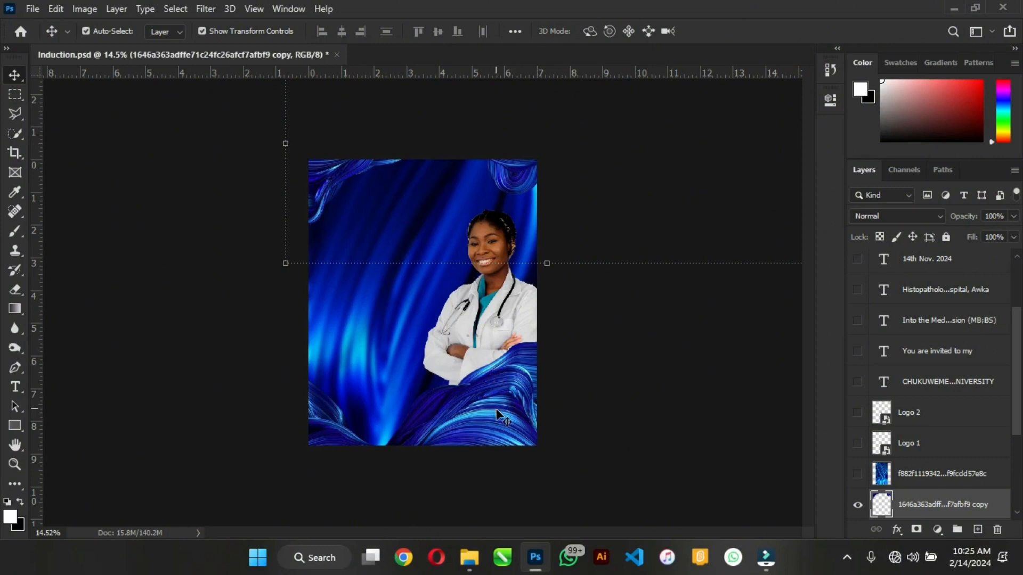
left_click(507, 414)
left_click(519, 166, "shift")
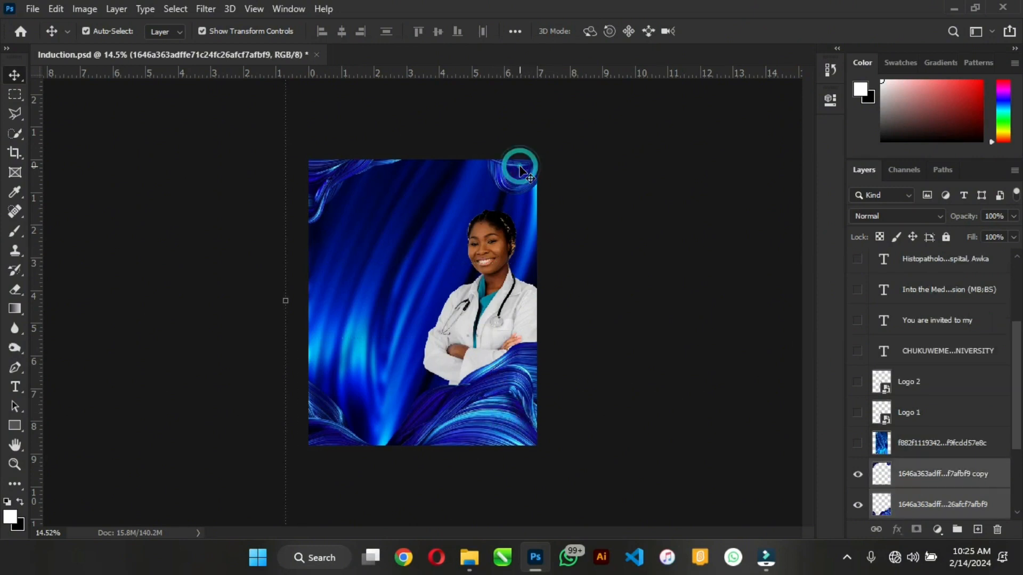
left_click(212, 6)
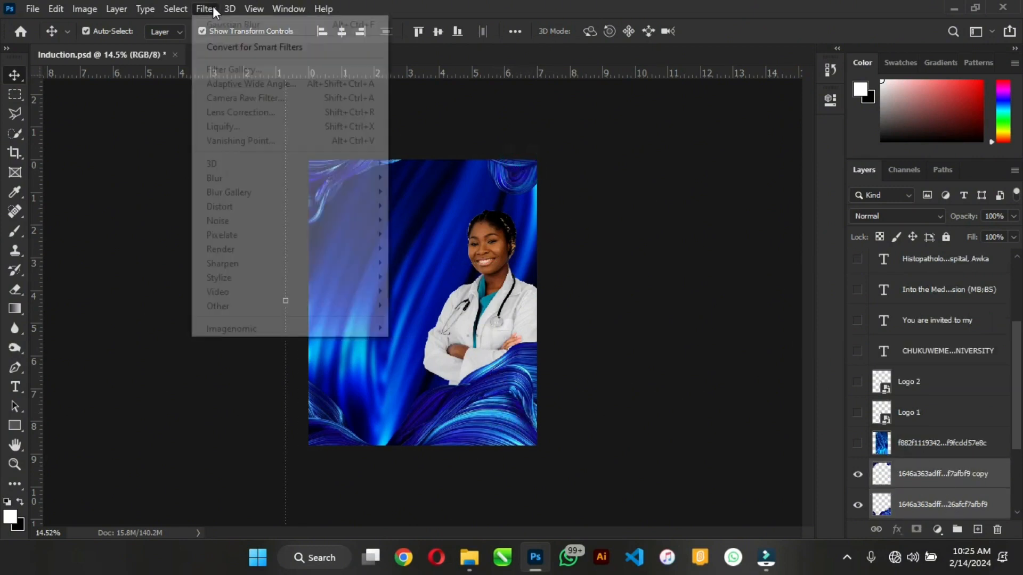
left_click(129, 16)
left_click(206, 11)
left_click(116, 281)
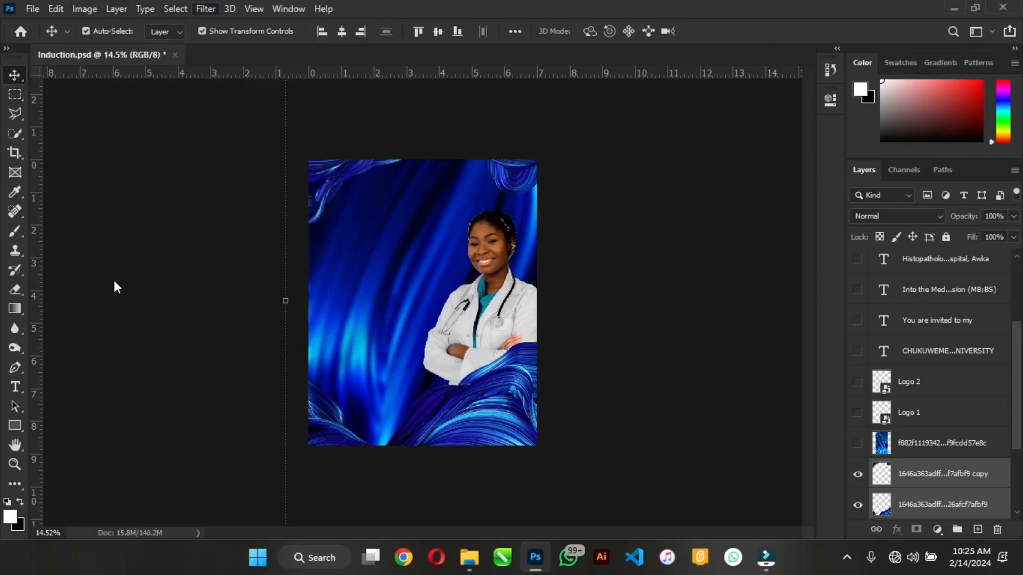
left_click(501, 426)
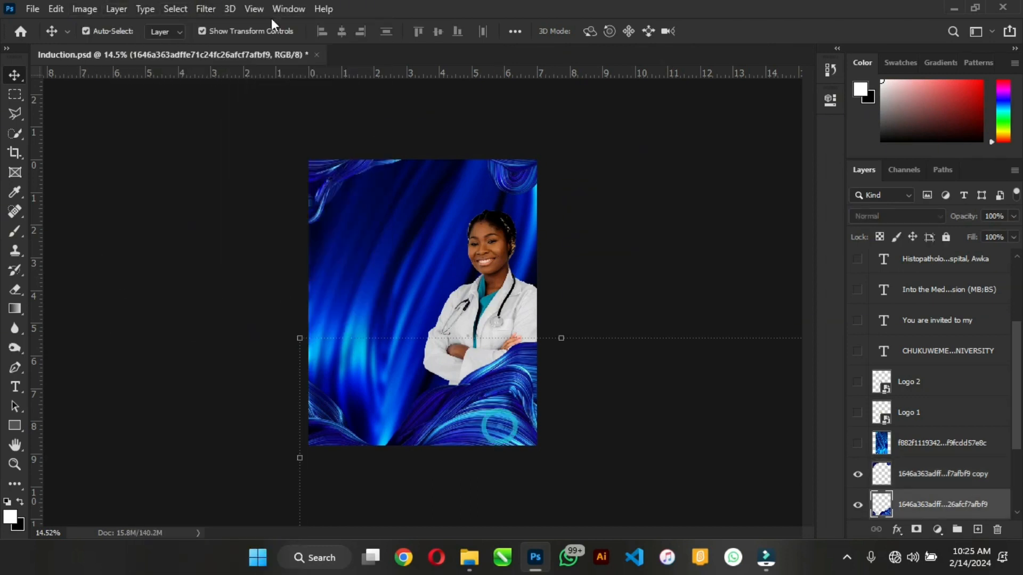
left_click(205, 9)
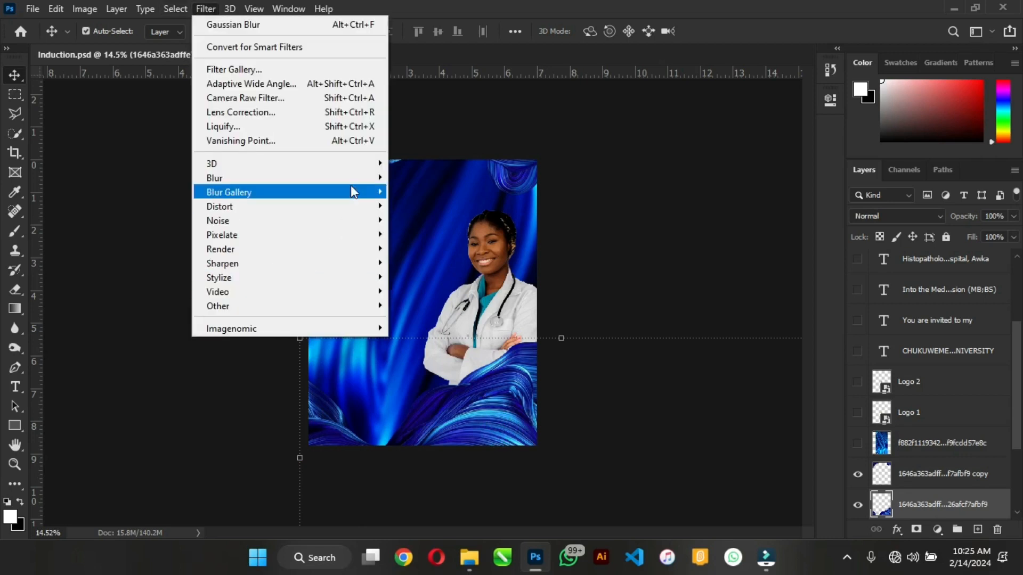
mouse_move(351, 178)
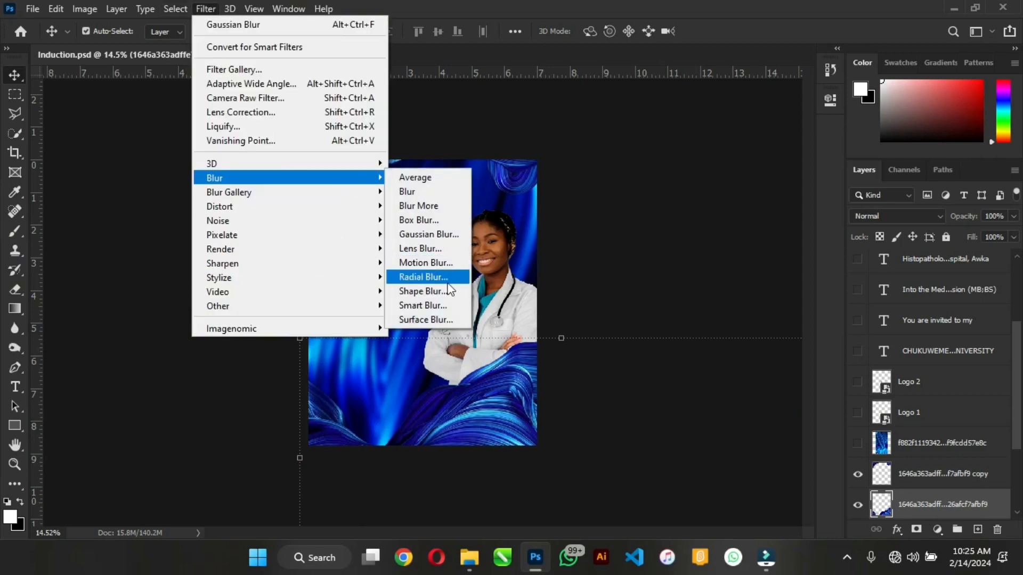
left_click(453, 262)
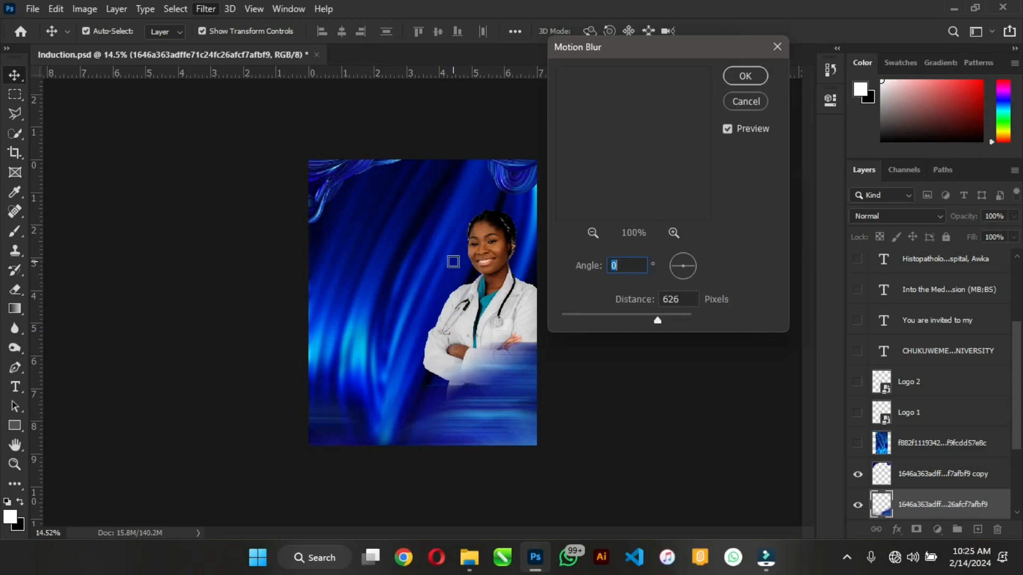
mouse_move(629, 314)
left_mouse_down()
mouse_move(590, 315)
mouse_move(640, 314)
left_mouse_up()
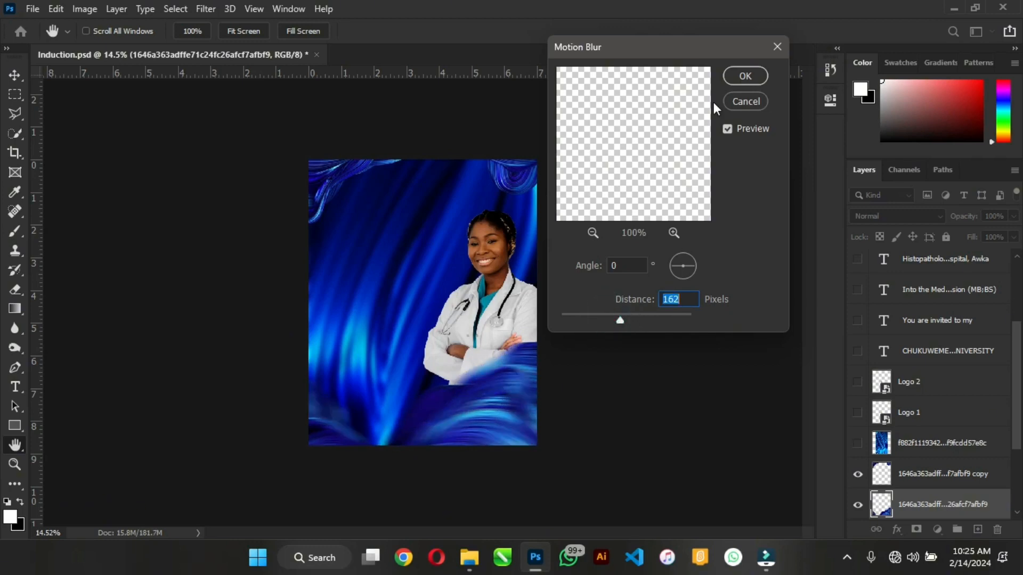
left_click(744, 101)
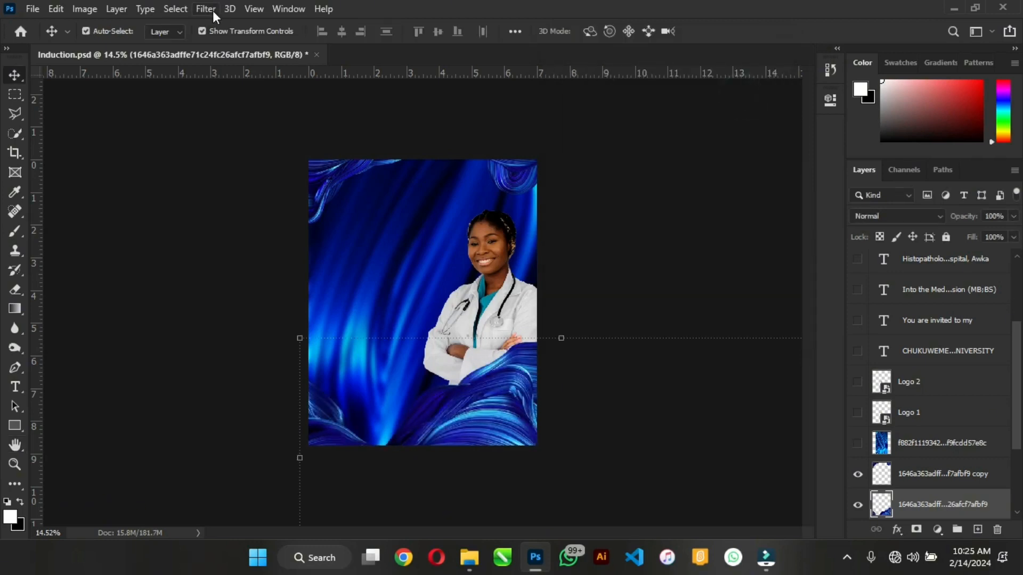
Apply a Gaussian Blur with a radius of about 8.4 pixels to the lower ribbon layer
left_click(212, 11)
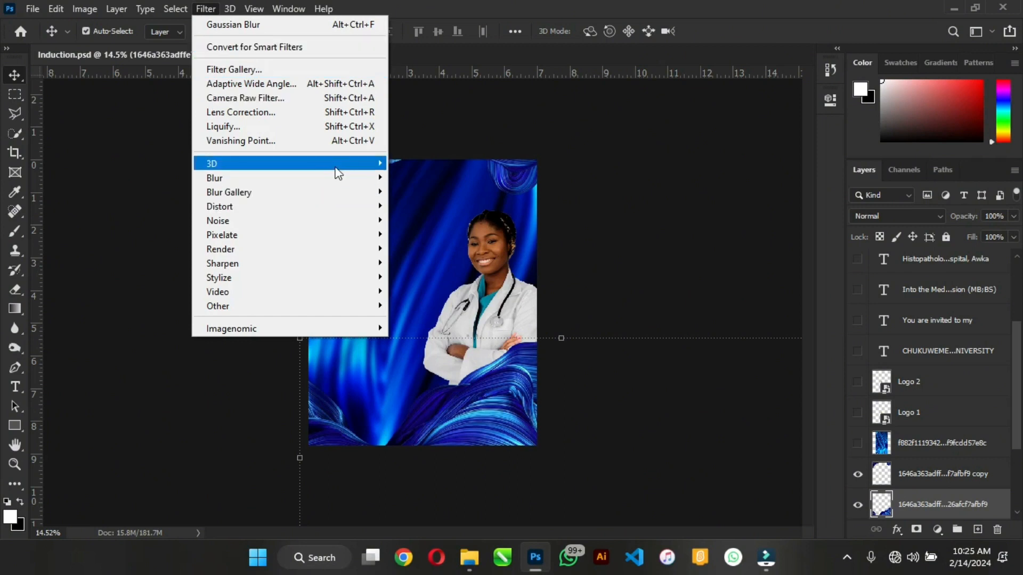
mouse_move(334, 168)
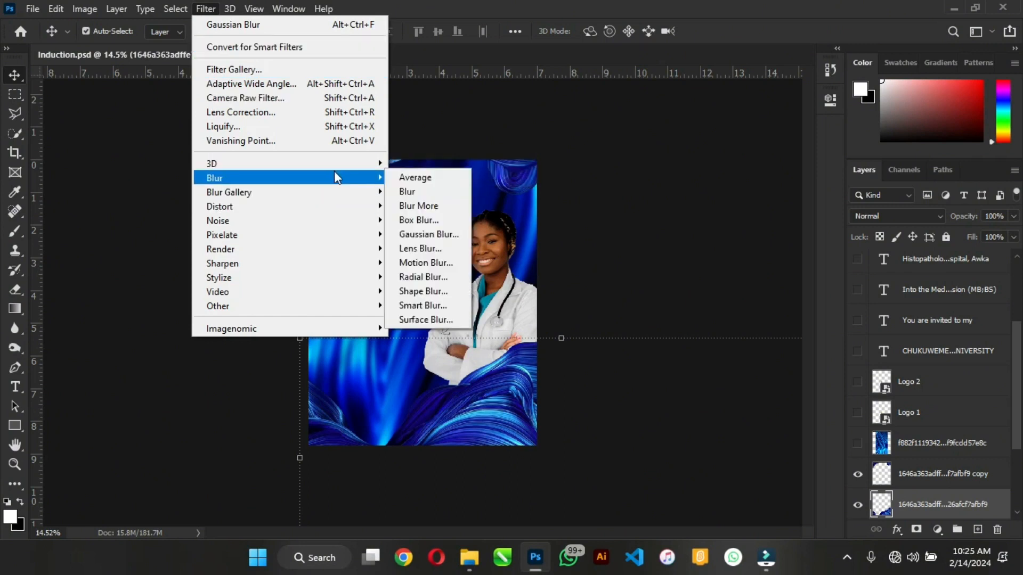
left_click(427, 235)
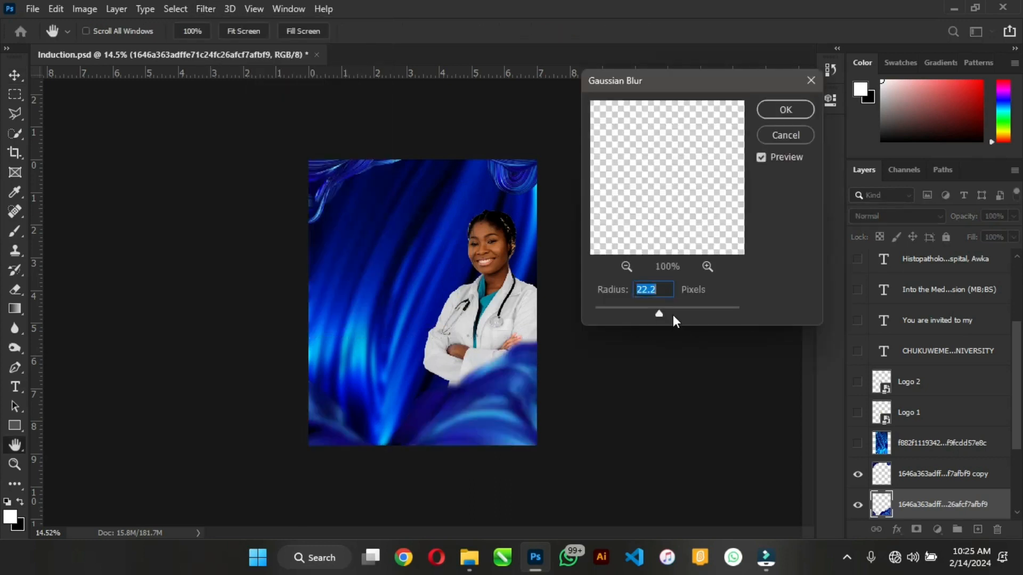
left_click(634, 308)
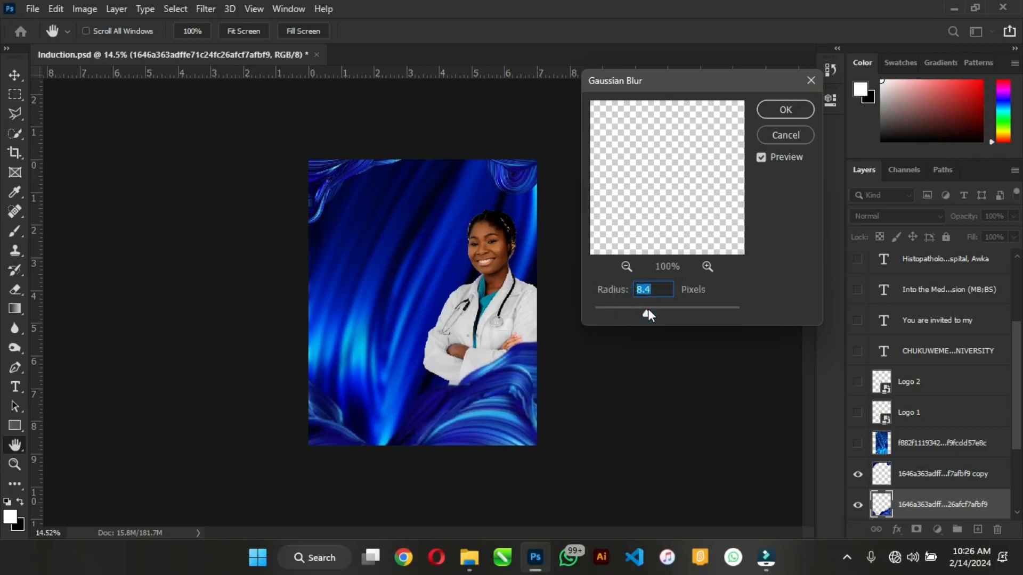
left_click(650, 313)
left_click(783, 109)
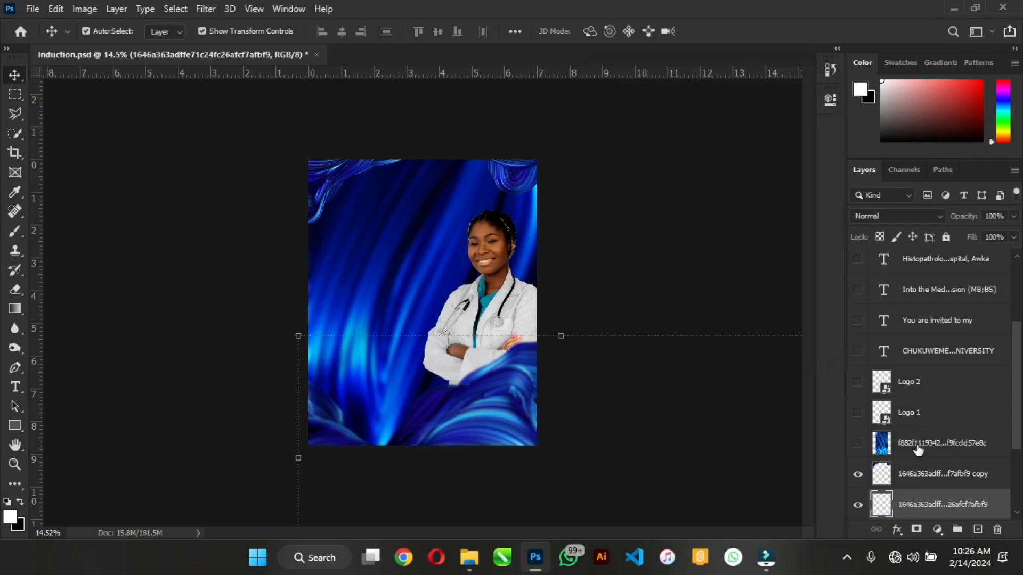
Examine the layer stack, toggling the blurred background copy's visibility and checking the two ribbon layers
scroll(915, 442, "down", 4)
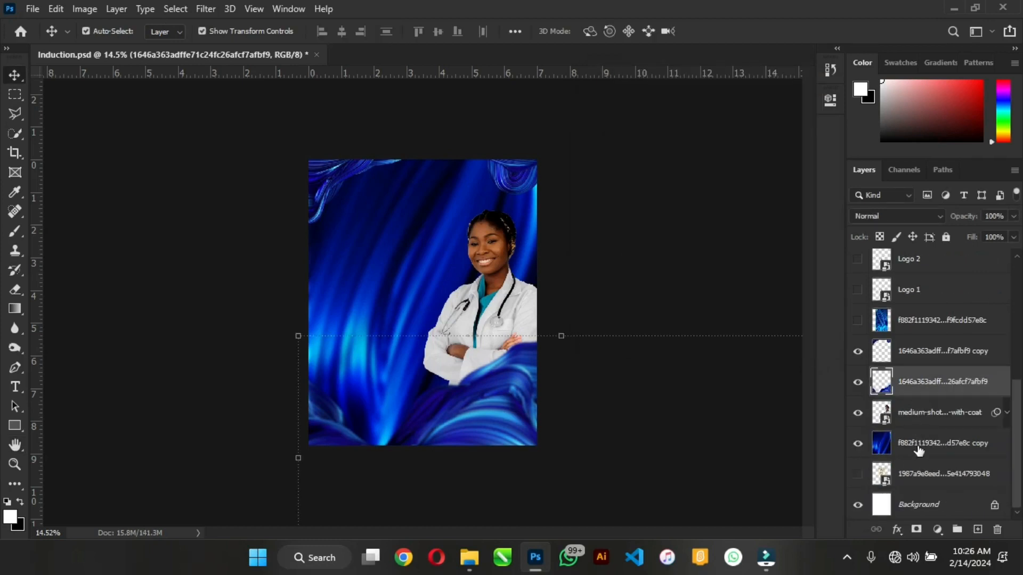
left_click(918, 451)
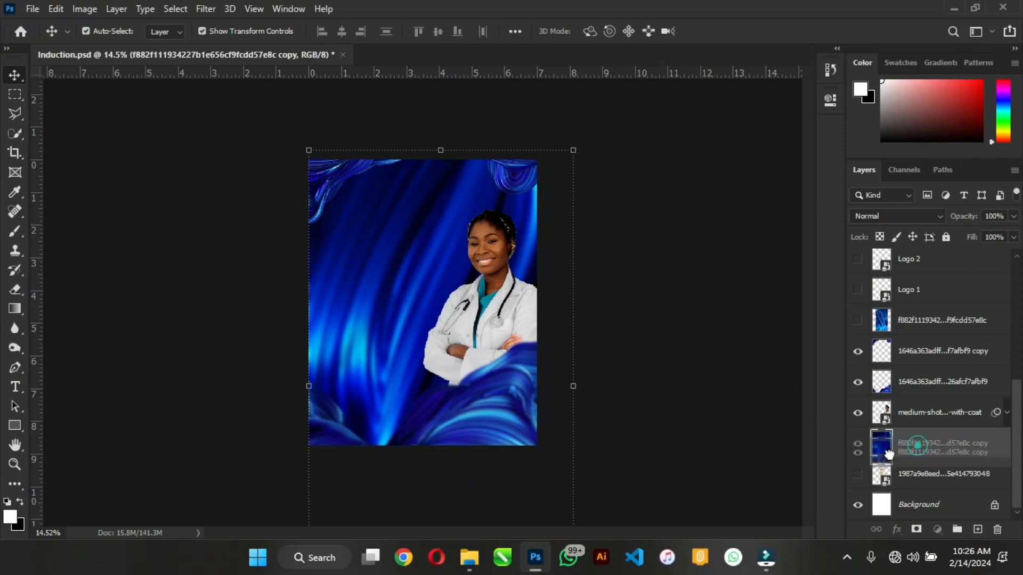
scroll(923, 413, "up", 5)
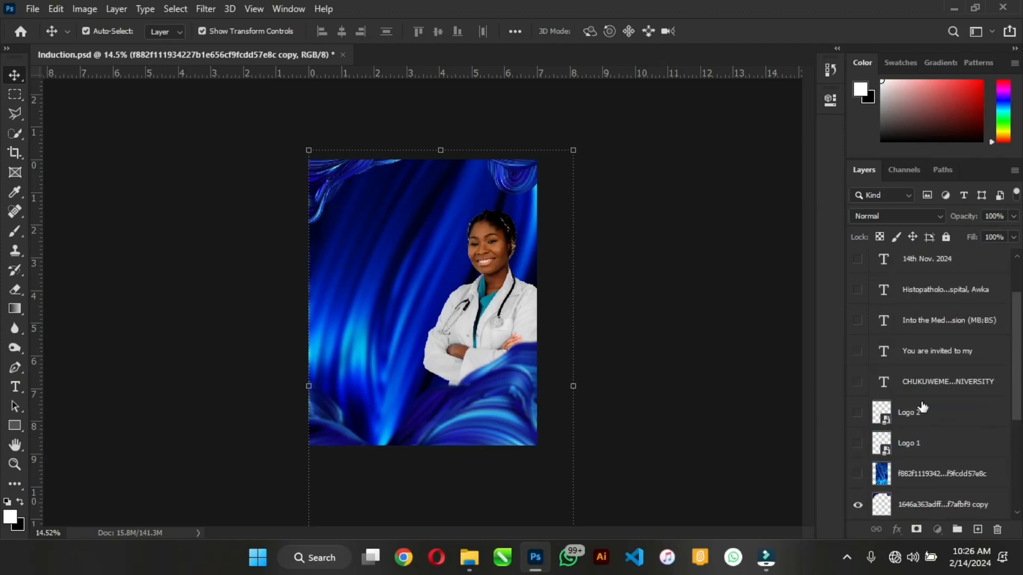
scroll(923, 408, "down", 3)
scroll(923, 407, "down", 3)
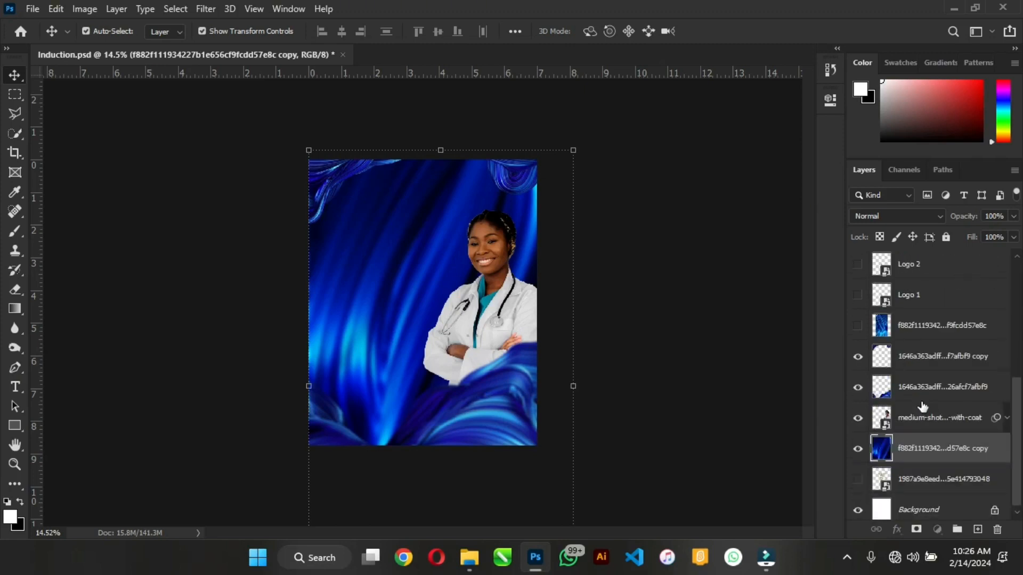
scroll(923, 406, "down", 1)
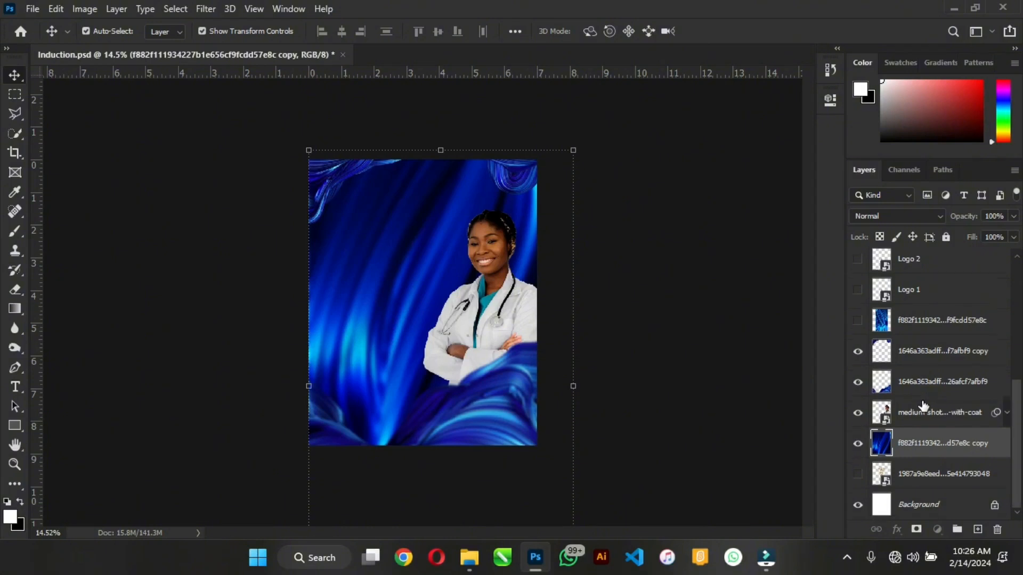
left_click(858, 443)
left_click(858, 442)
left_click(930, 384)
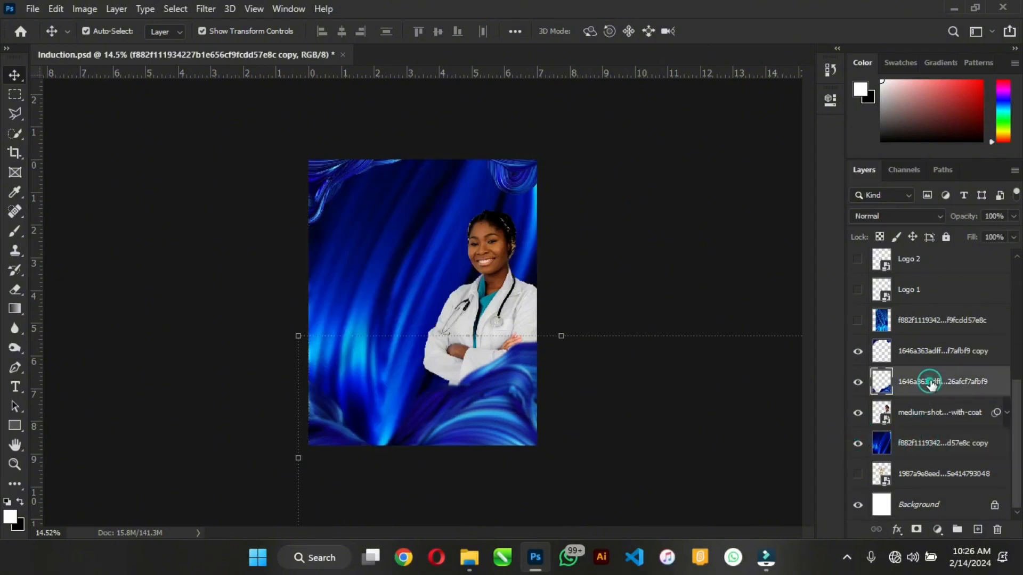
left_click(928, 351)
Check the hidden sharp blue texture layer, hide it again and duplicate it as a backup
left_click(929, 319)
left_click(858, 321)
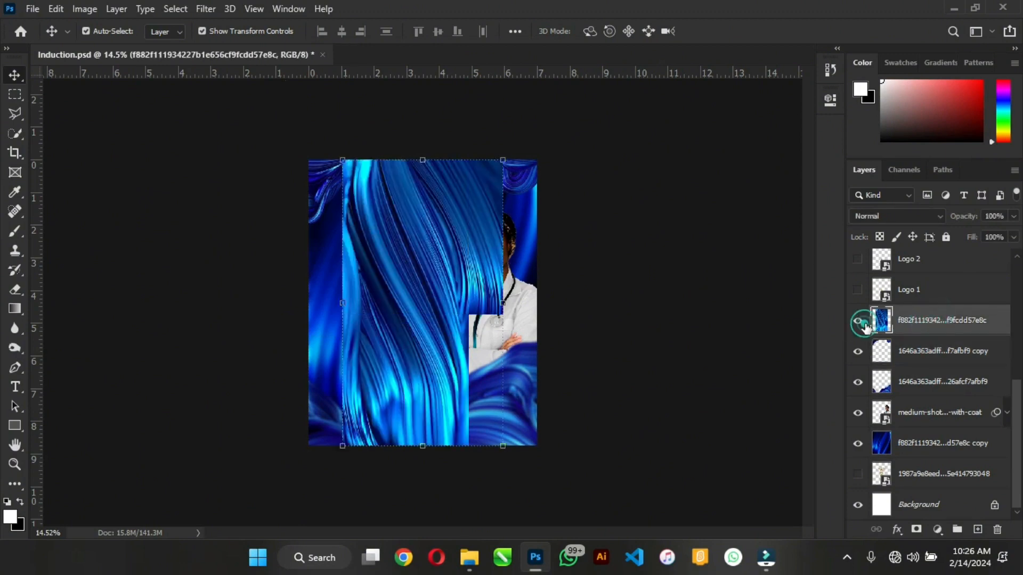
left_click(859, 321)
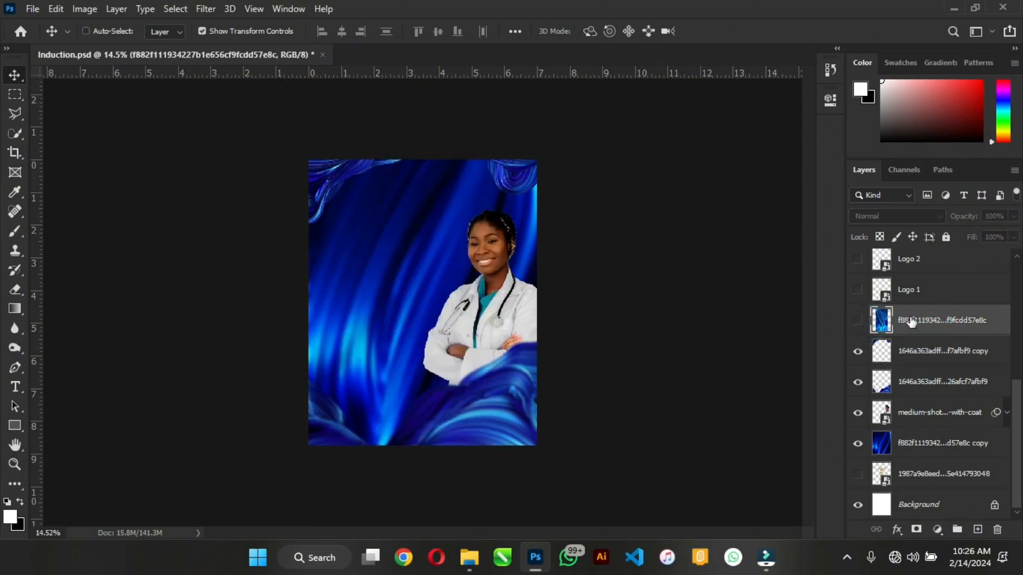
key("ctrl+j")
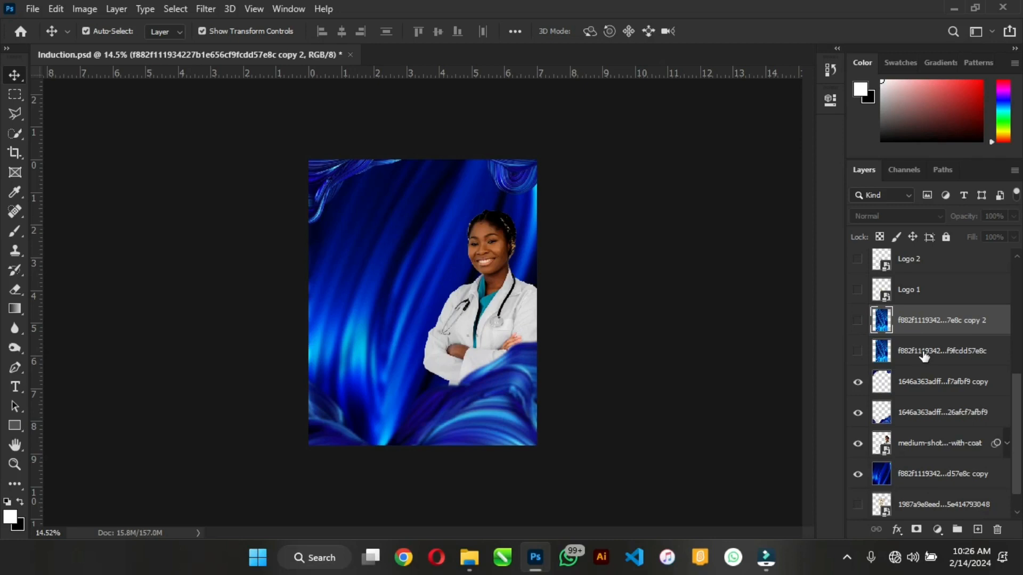
Show the original sharp blue texture layer and move it between the doctor photo and the blurred background copy
left_click(924, 355)
left_click(858, 351)
left_click_drag(920, 352, 925, 463)
Enlarge the sharp blue texture to about 210% to cover the canvas and lower its opacity to 33%
left_click_drag(502, 159, 706, 66)
left_click(740, 31)
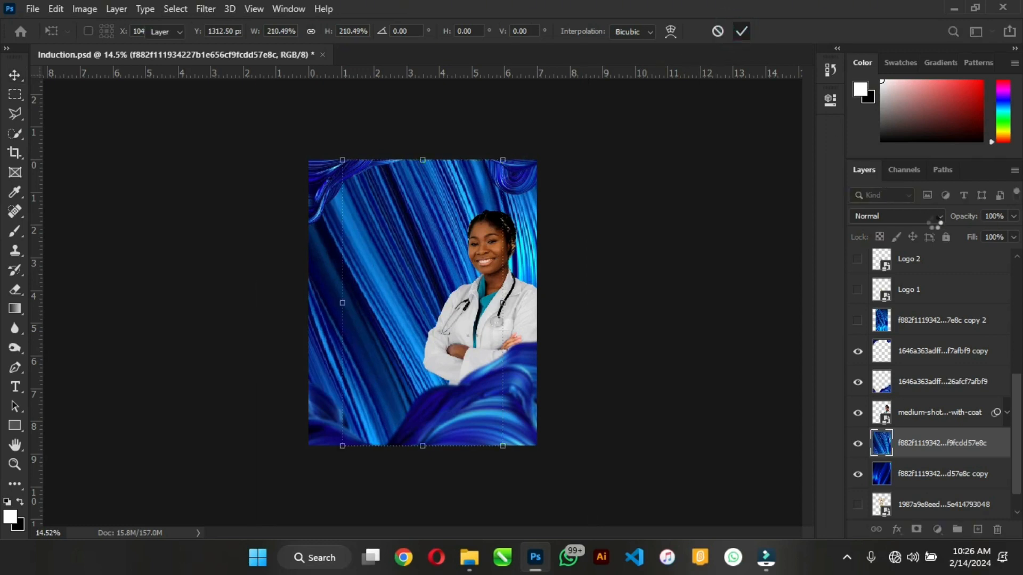
left_click(1013, 216)
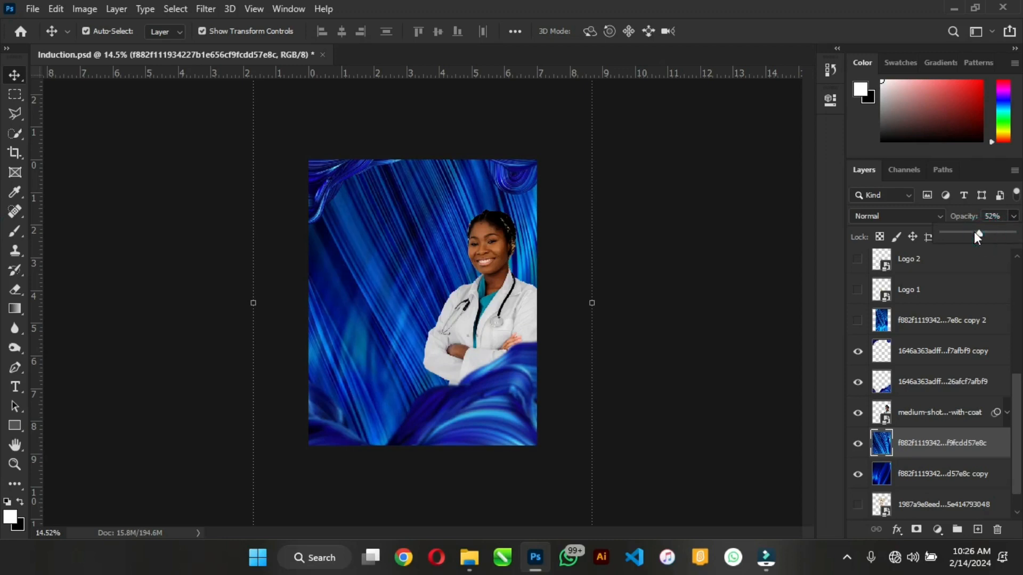
left_click_drag(973, 232, 967, 233)
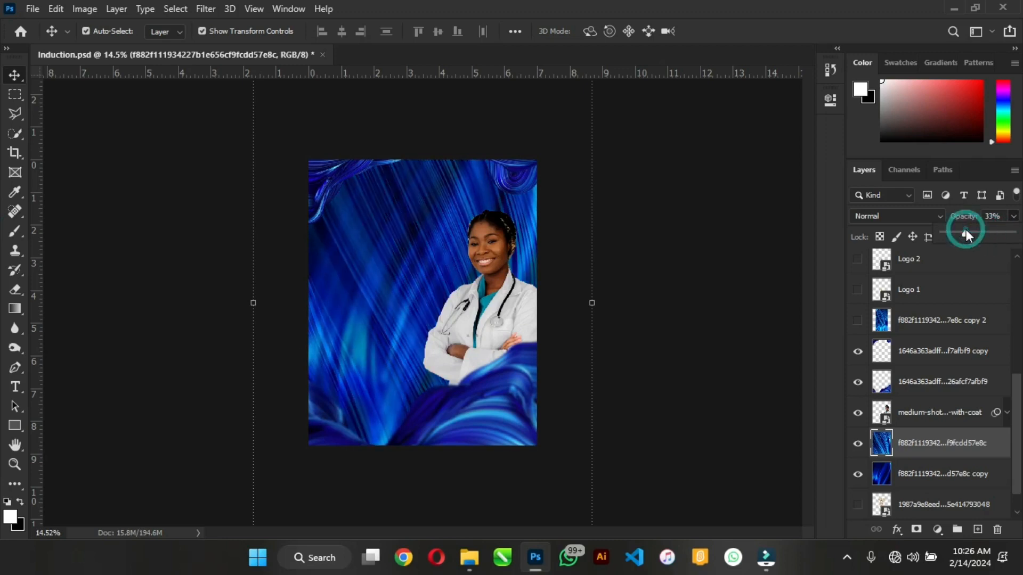
Raise the sharp blue texture's opacity to 63% and reapply the last Gaussian Blur to the upper ribbon copy
left_click_drag(985, 233, 986, 233)
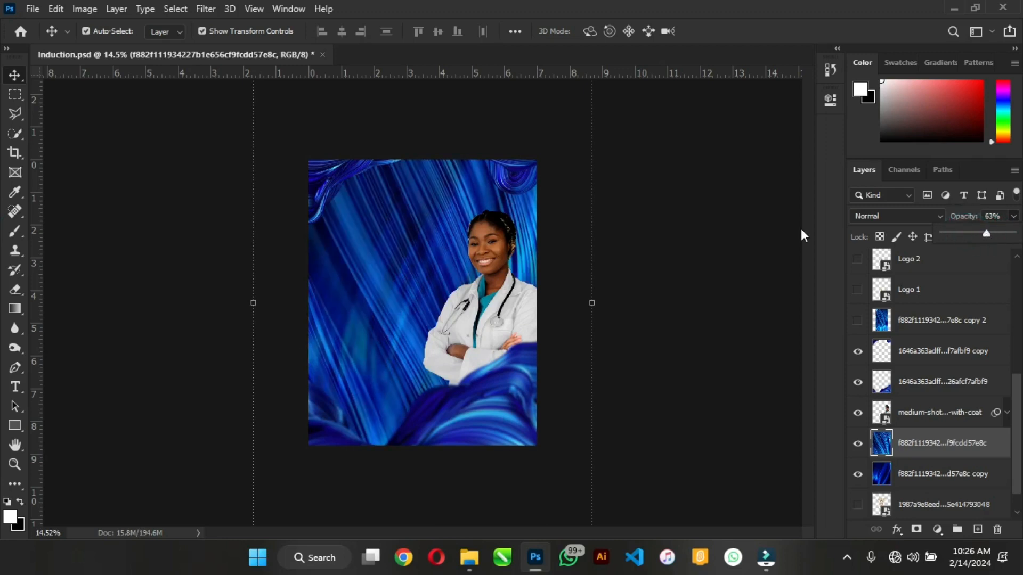
left_click(523, 173)
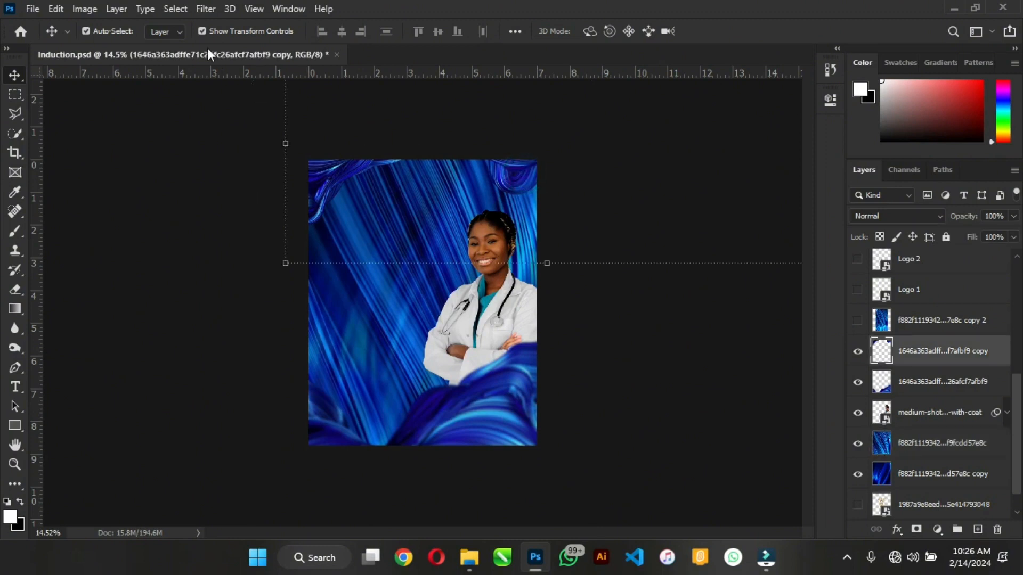
left_click(206, 10)
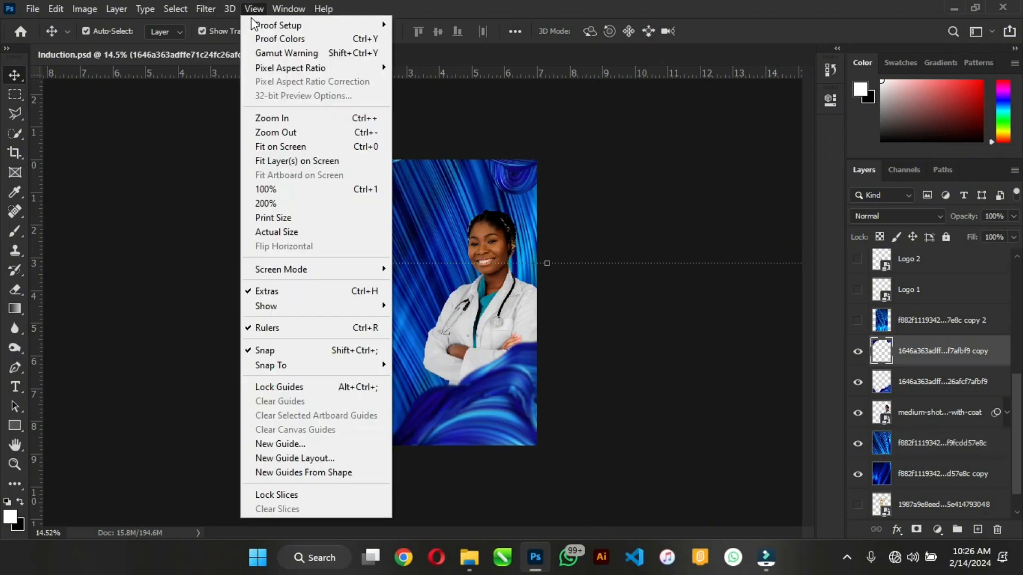
mouse_move(224, 20)
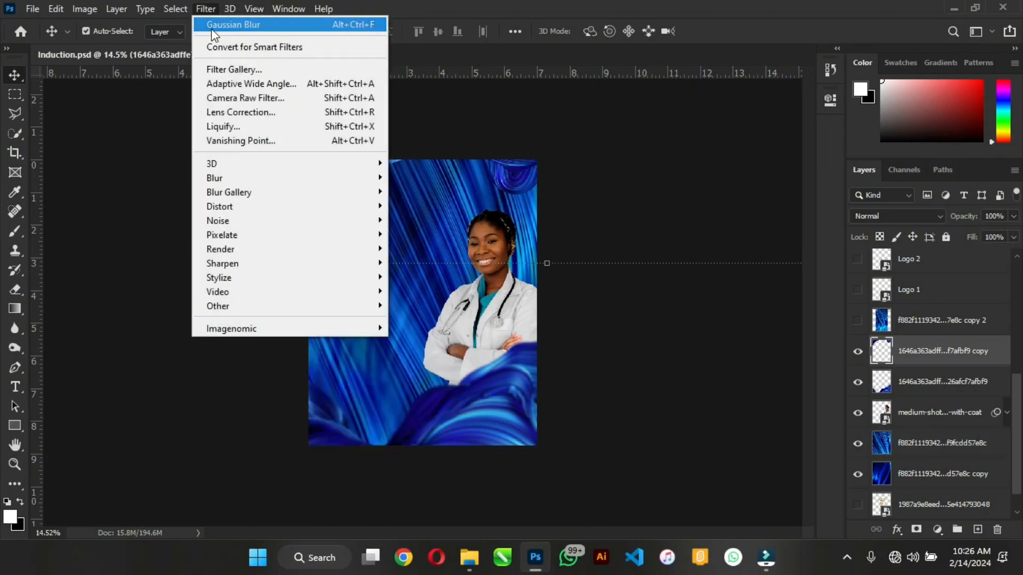
left_click(211, 28)
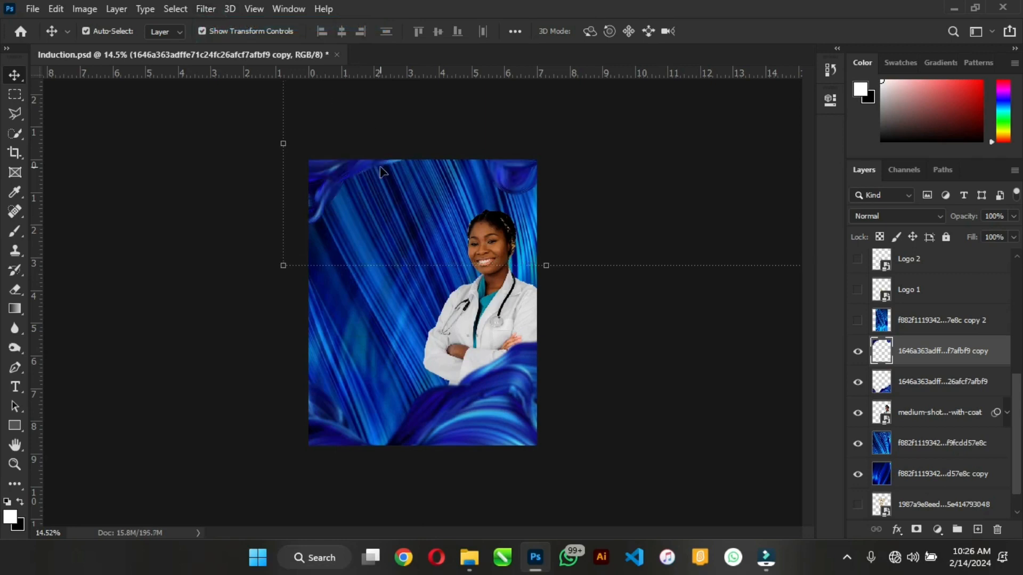
Enlarge the sharp blue texture to about 139% and shift it up and across the canvas
left_click(396, 340)
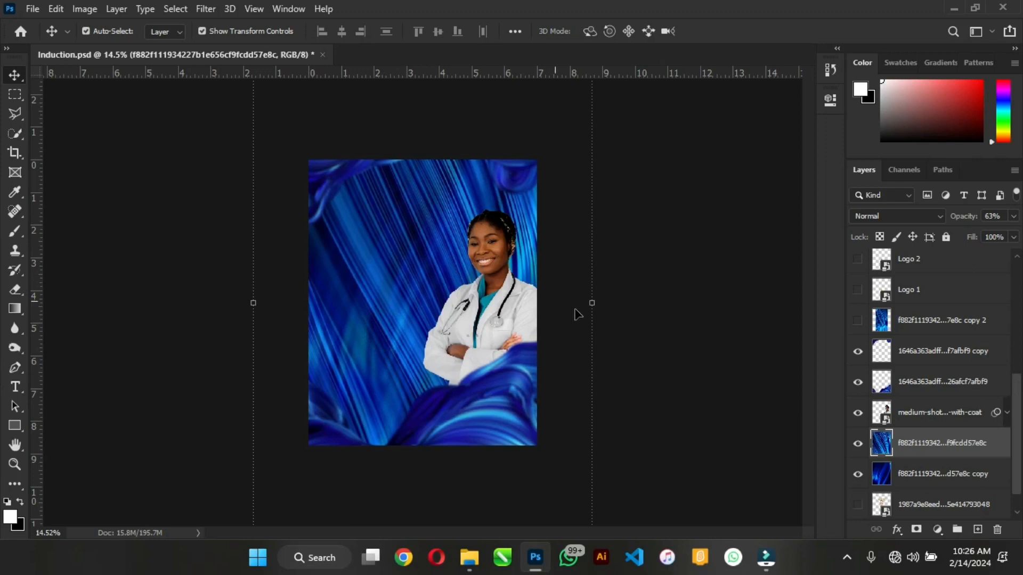
scroll(426, 266, "down", 5)
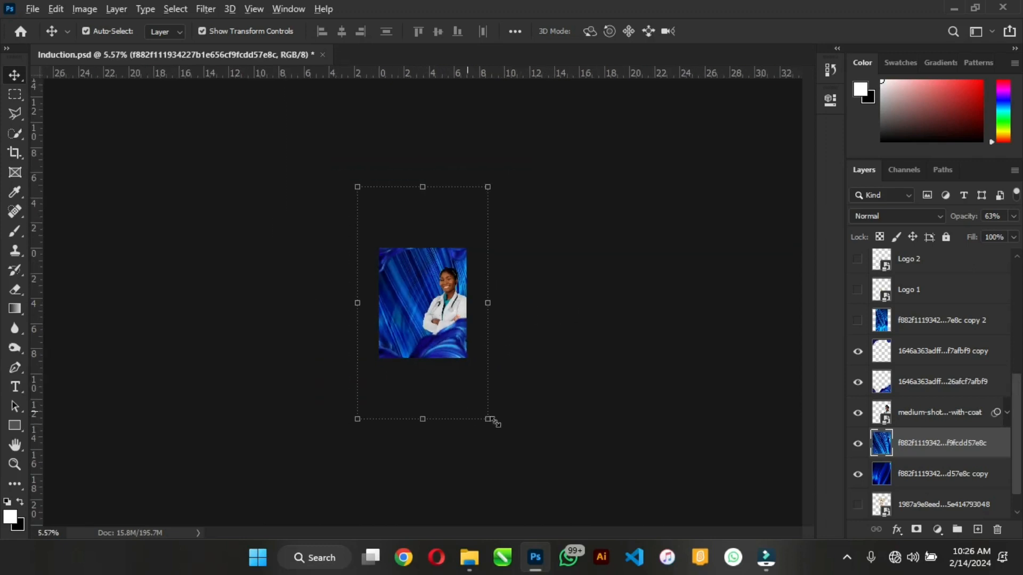
left_click_drag(489, 419, 526, 459)
left_click_drag(399, 292, 423, 259)
scroll(411, 286, "up", 5)
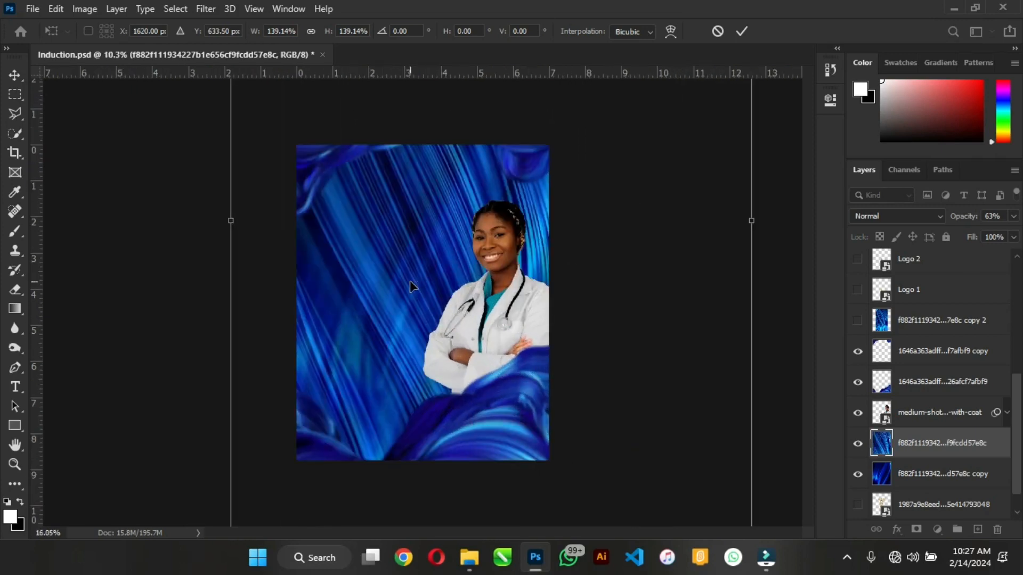
key("Return")
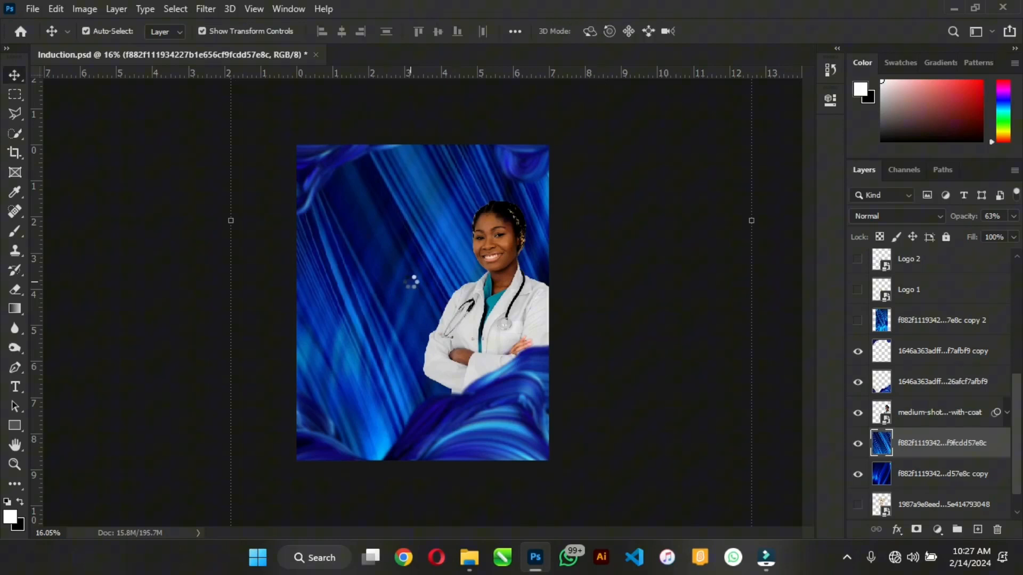
Darken the sharp blue texture with Levels, setting the midtone input level to 0.29
key("ctrl+l")
left_click_drag(682, 281, 742, 288)
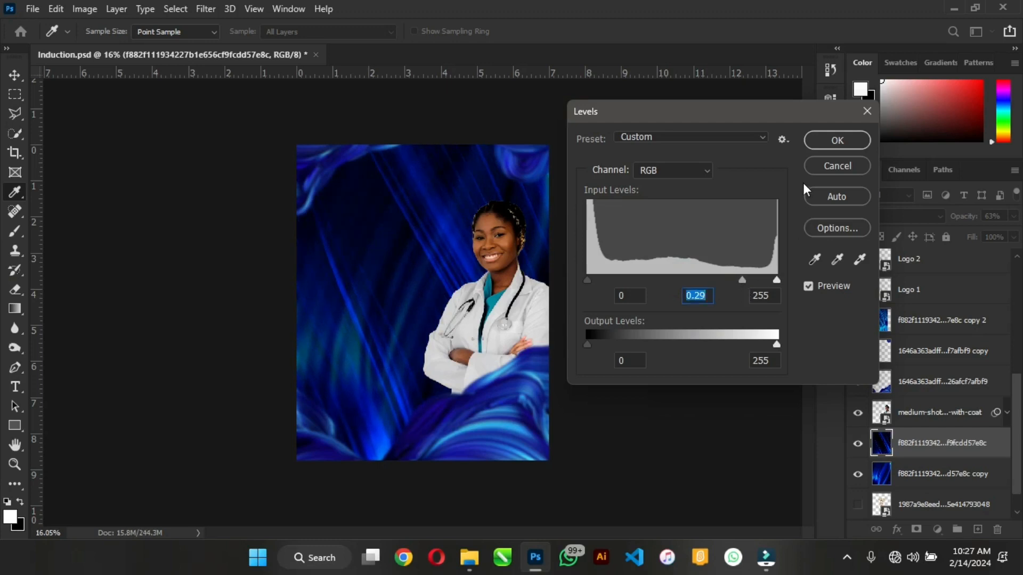
left_click(830, 140)
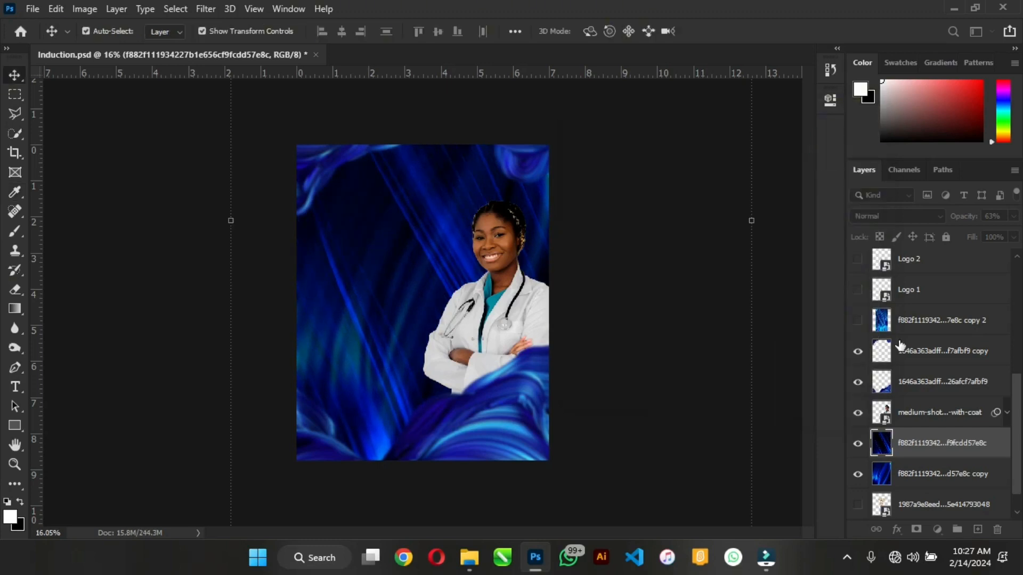
Show all the hidden text layers and set the darkened blue texture's opacity to 66%
scroll(900, 346, "up", 5)
left_click(858, 264)
left_click(857, 510)
left_click(693, 296)
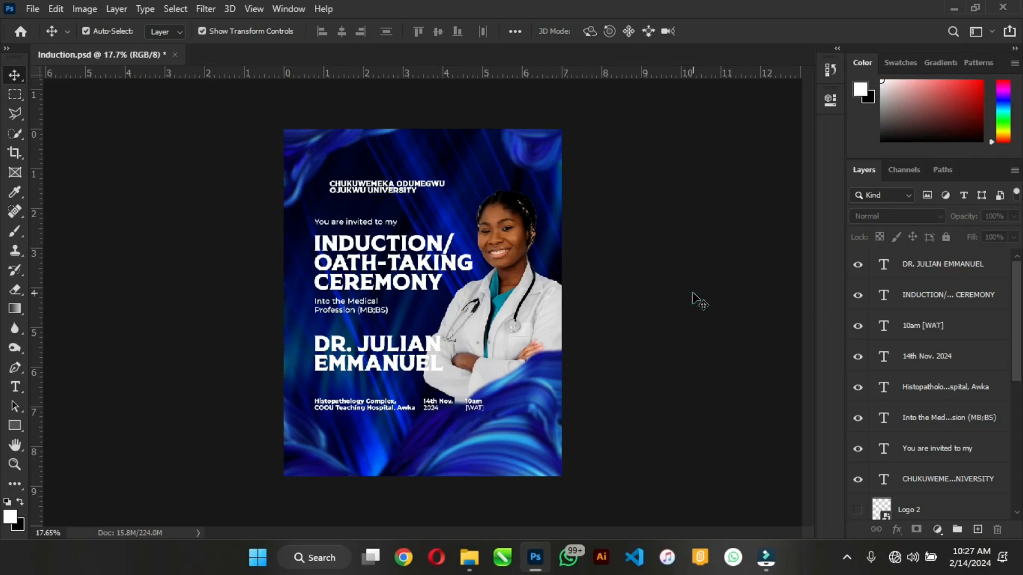
left_click(452, 149)
mouse_move(986, 235)
left_mouse_down()
mouse_move(1006, 232)
mouse_move(988, 238)
left_mouse_up()
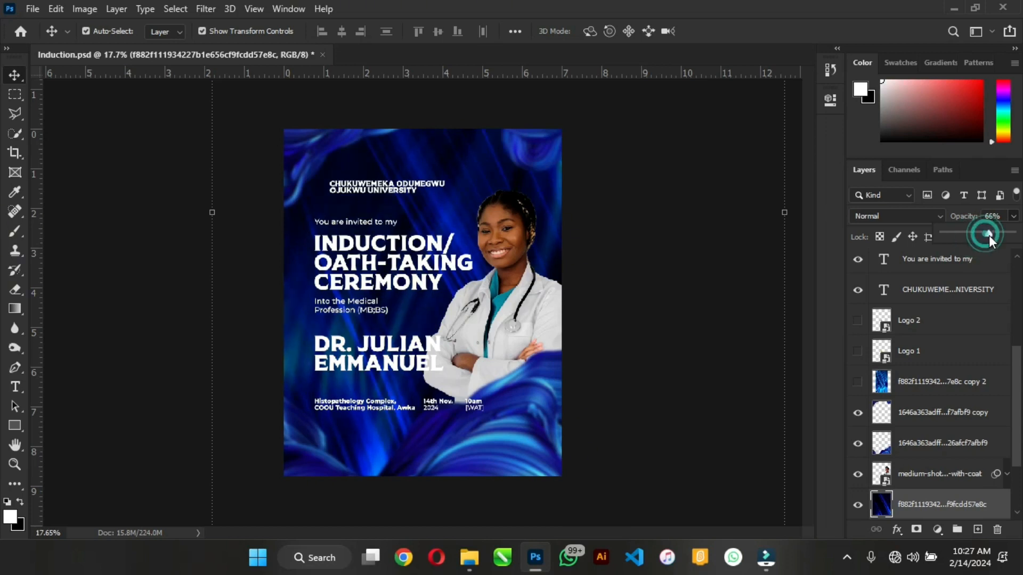
Brighten the lower ribbon layer with Curves, raising the midpoint to input 111 and output 184
left_click(517, 433)
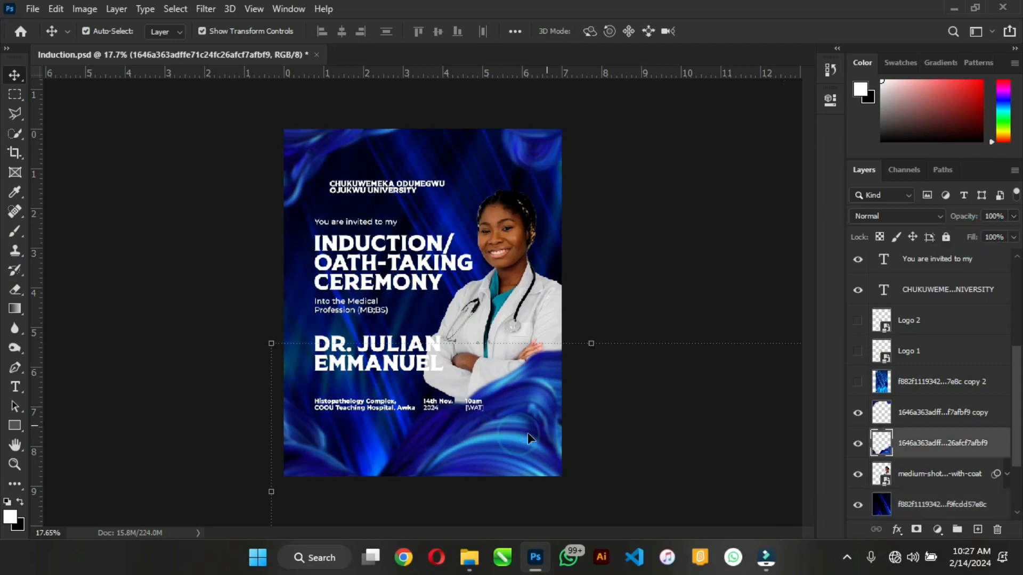
key("ctrl")
key("ctrl+m")
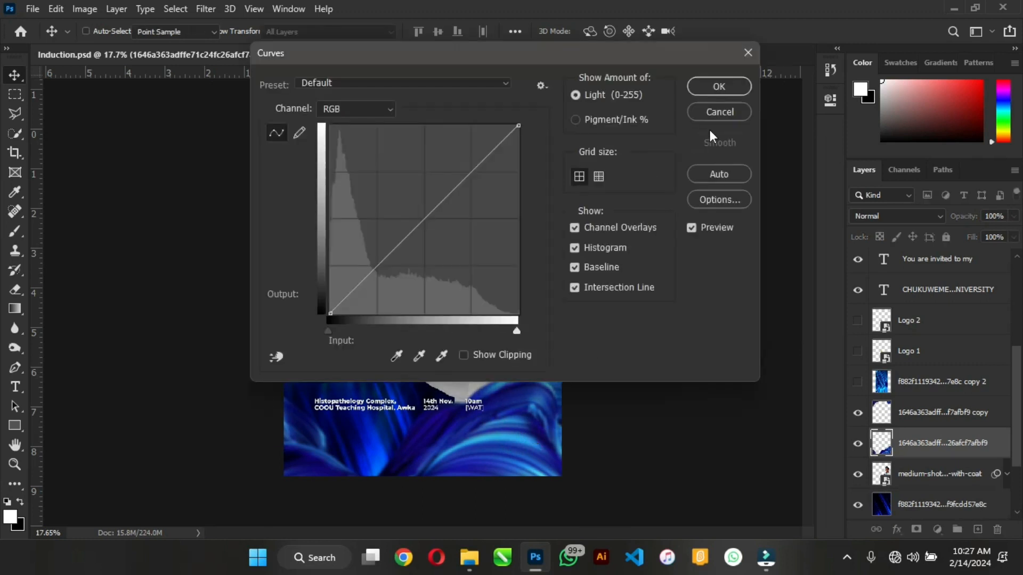
left_click_drag(654, 61, 855, 65)
left_click_drag(641, 208, 611, 195)
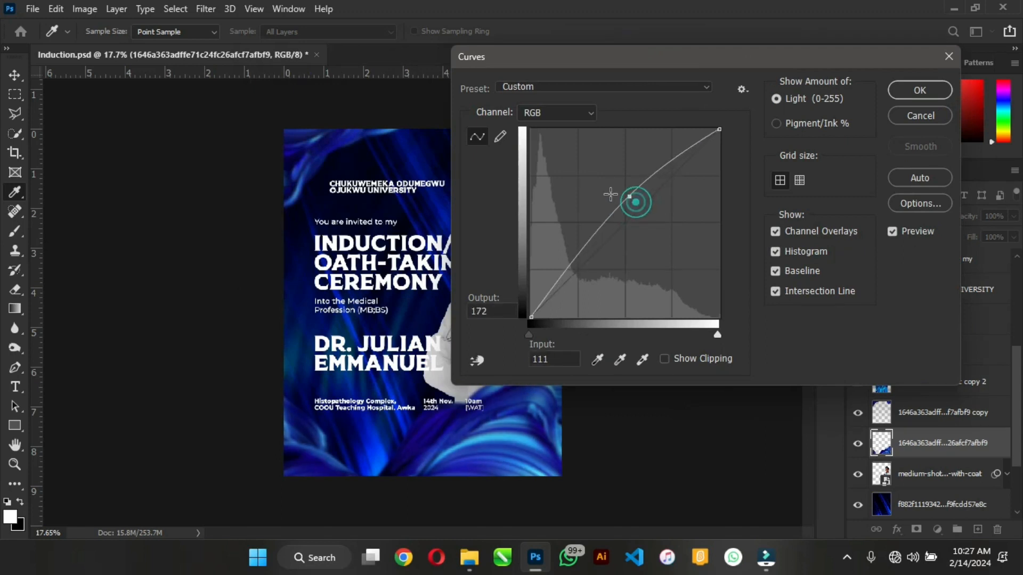
left_click_drag(611, 190, 612, 183)
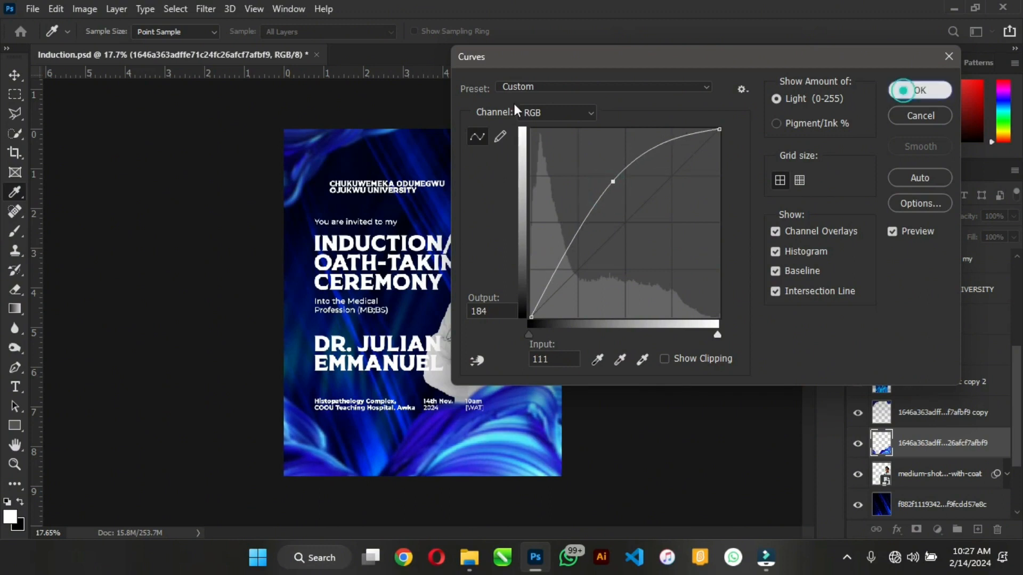
left_click(920, 90)
Brighten the upper ribbon copy with Curves, raising the midpoint to input 106 and output 154
left_click(314, 139)
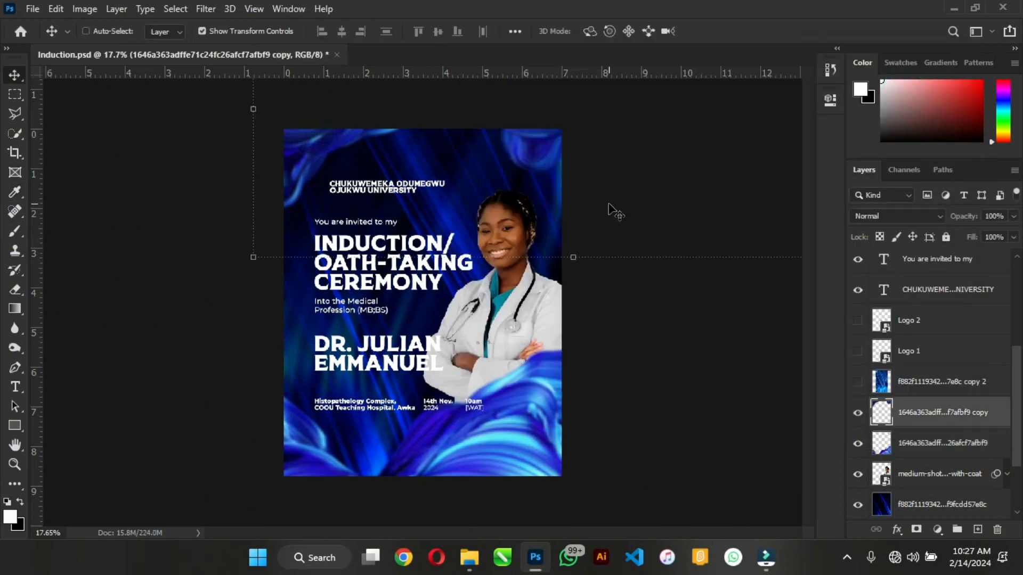
key("ctrl+m")
left_click(625, 225)
left_click(608, 203)
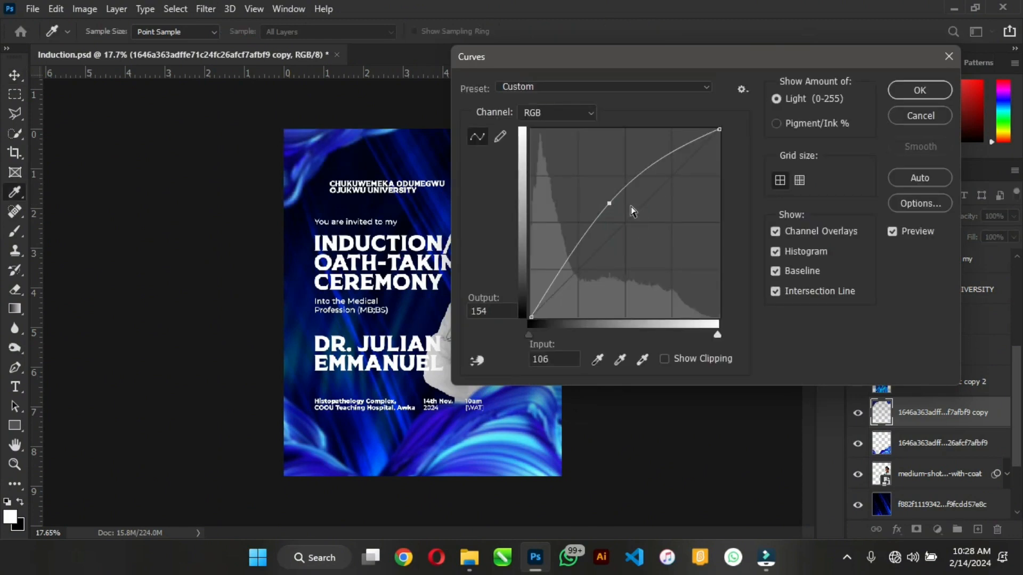
key("Return")
key("v")
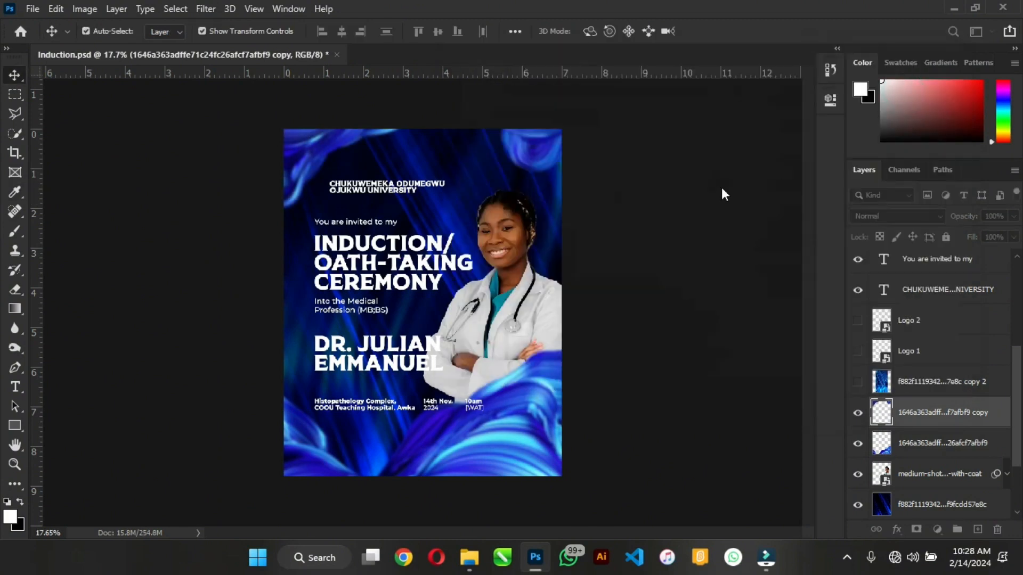
left_click(720, 193)
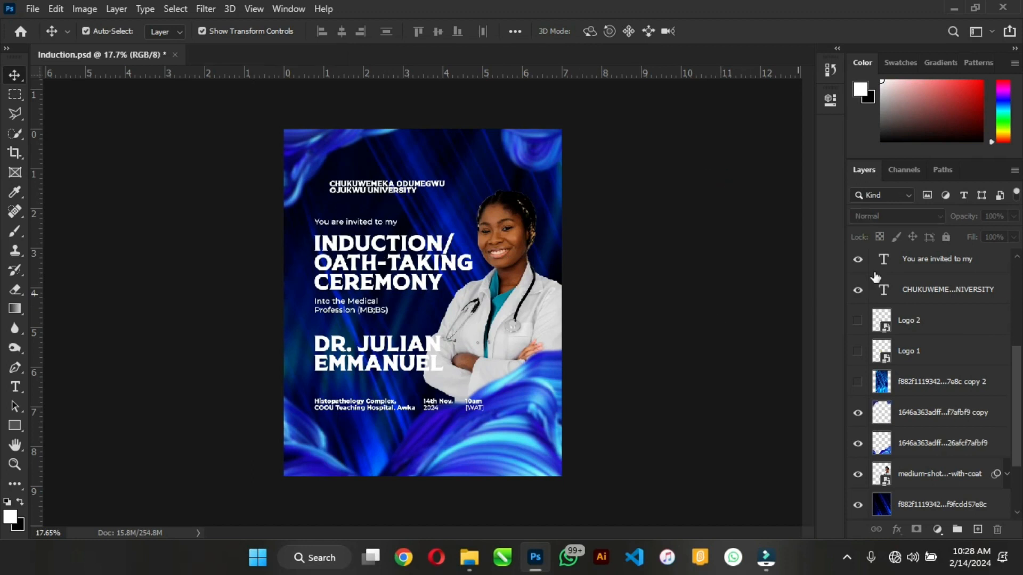
Select all the text layers together and move the text block slightly down and towards the flyer's left edge
left_click(953, 286)
scroll(906, 292, "up", 3)
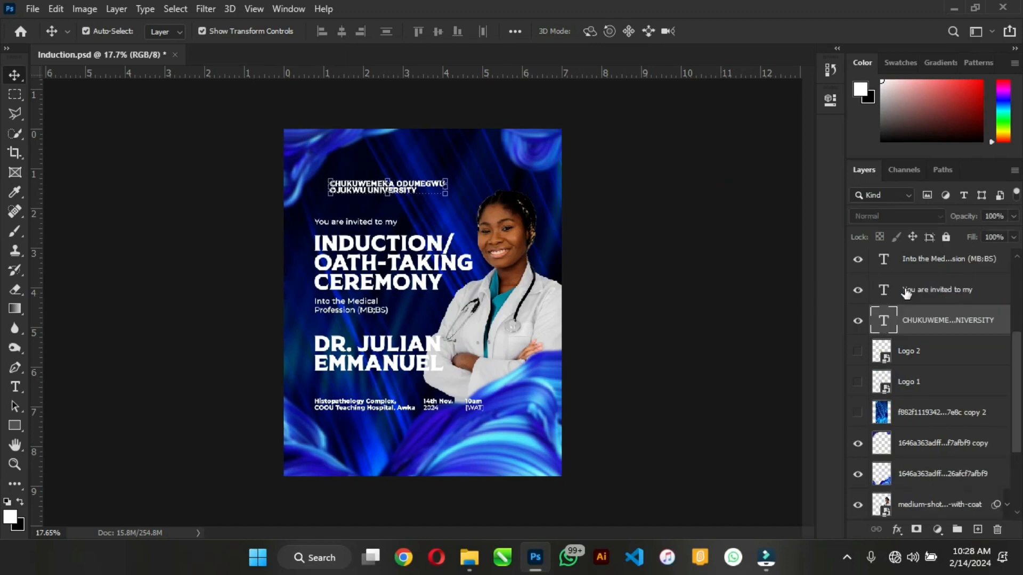
left_click(927, 265, "shift")
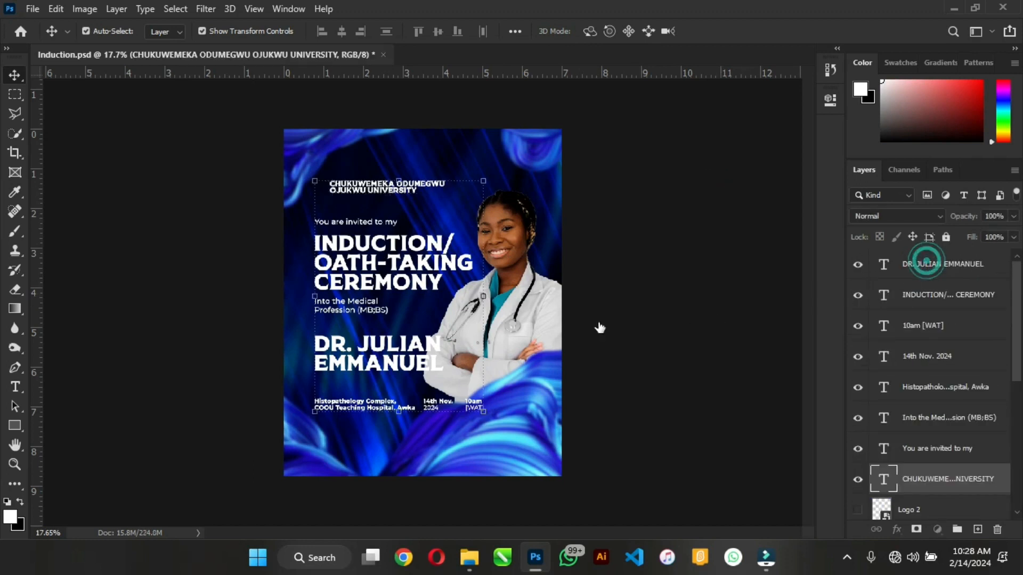
left_click_drag(367, 285, 364, 288)
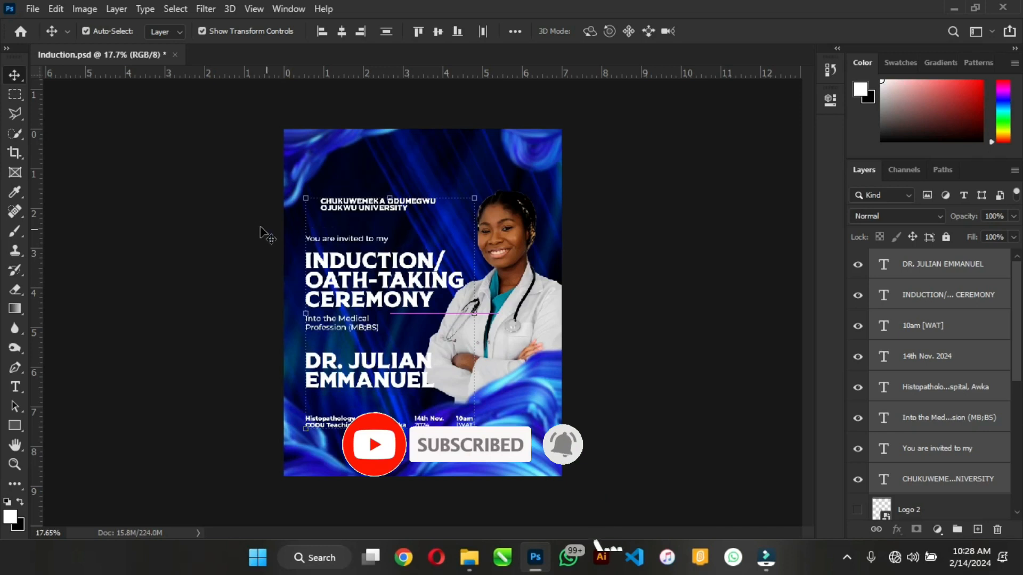
left_click(269, 280)
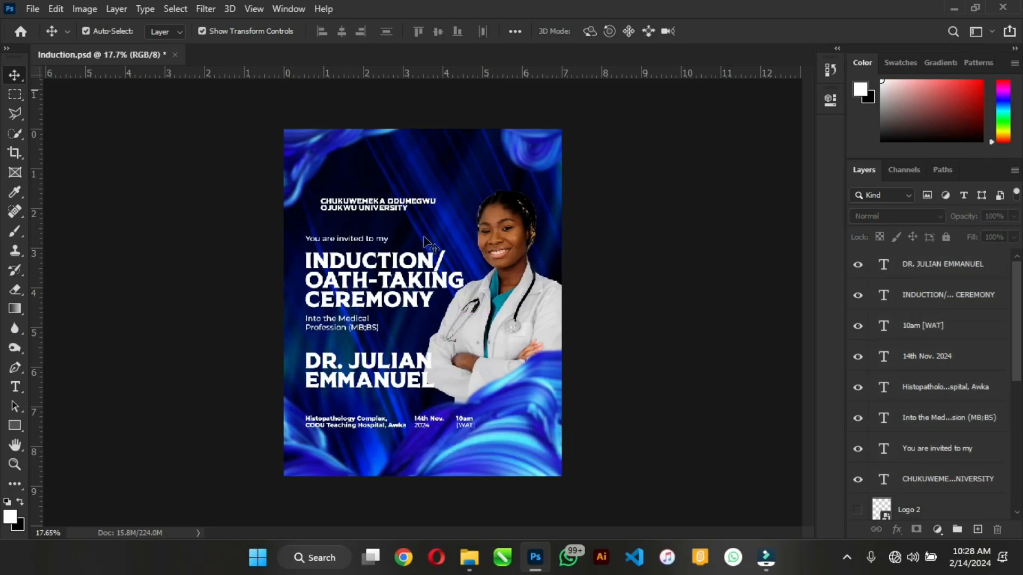
Draw a white rounded rectangle about 1008 × 231 px over the university name, starting at the text block's left edge
scroll(373, 190, "up", 5)
scroll(278, 176, "up", 5)
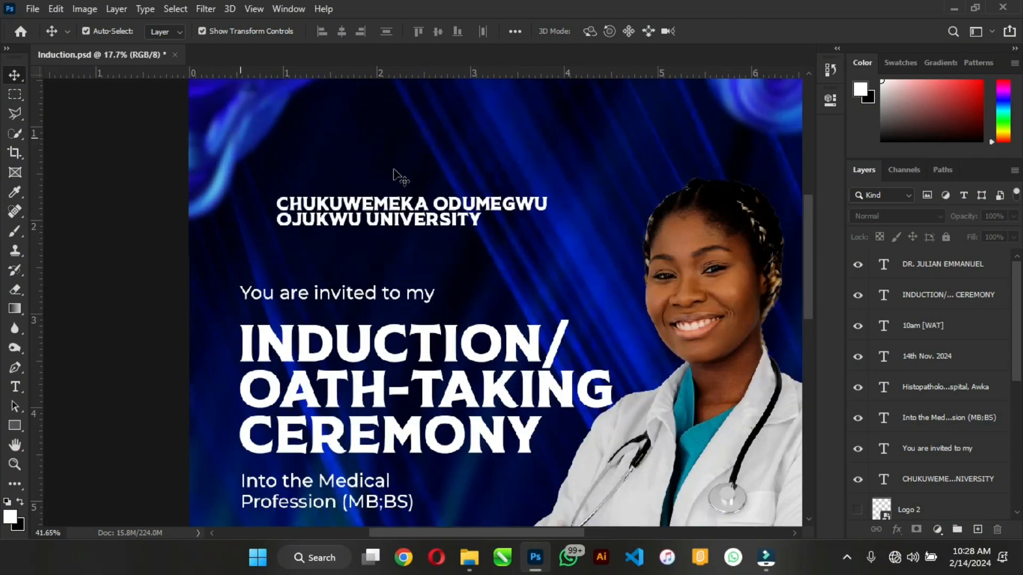
scroll(348, 174, "up", 1)
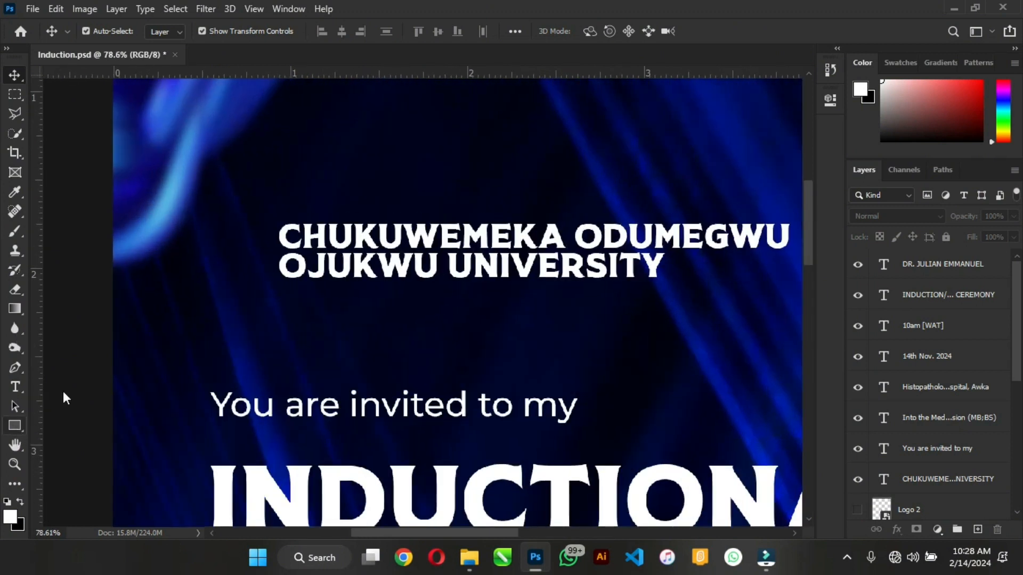
left_click(15, 425)
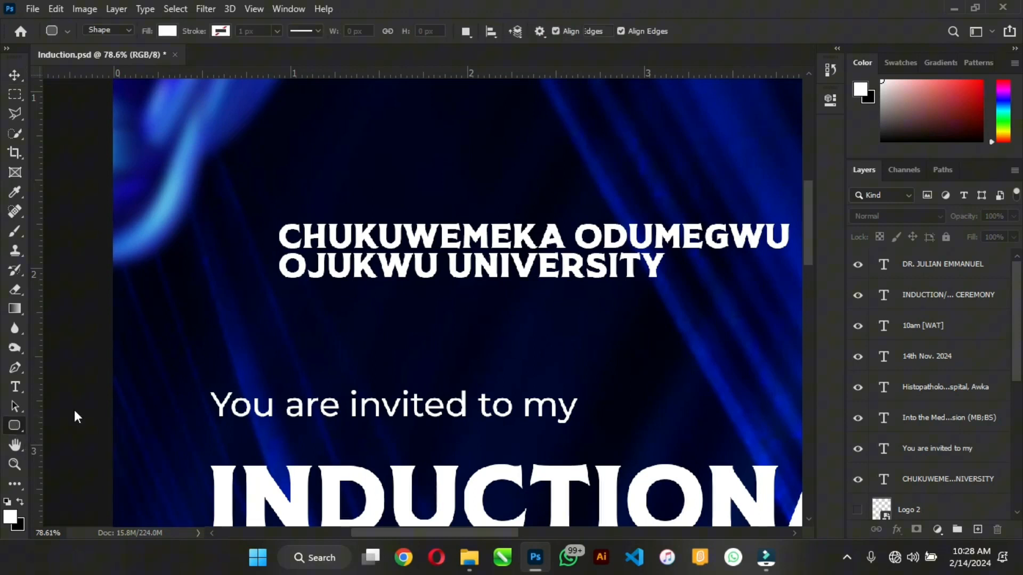
left_click_drag(213, 176, 782, 307)
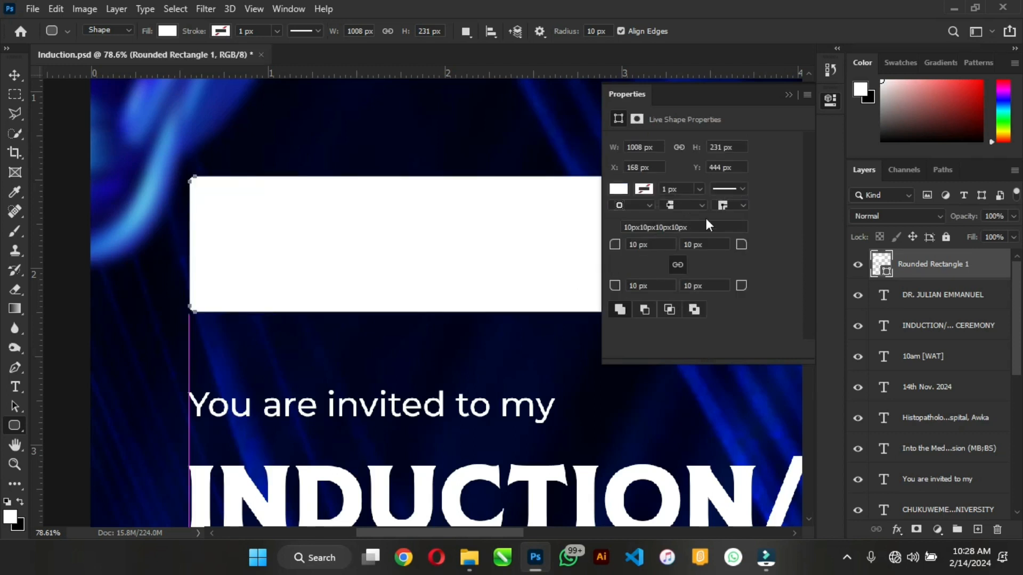
Round all the rectangle's corners to 115.5 px and place its layer directly below the university name text
left_click_drag(617, 245, 710, 239)
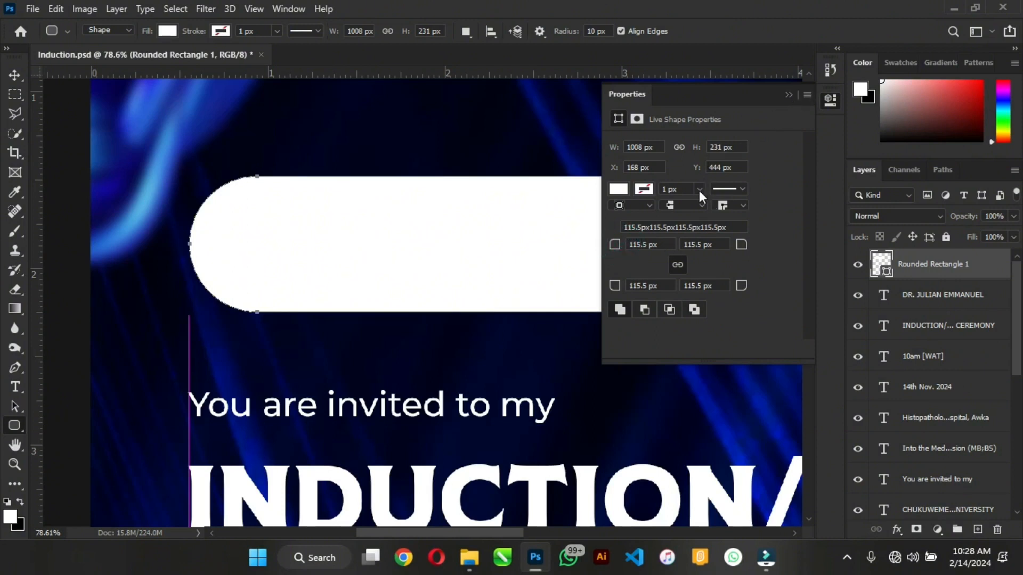
left_click(787, 93)
left_click_drag(913, 270, 929, 487)
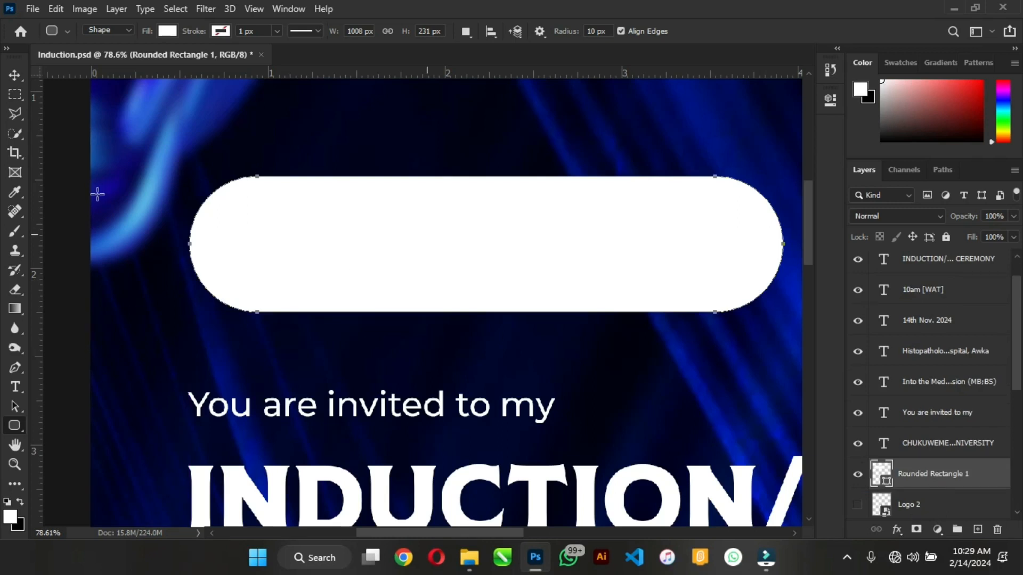
Recolour the university name text inside the white pill to dark blue 000951, sampled from a light streak in the flyer's background
left_click(13, 73)
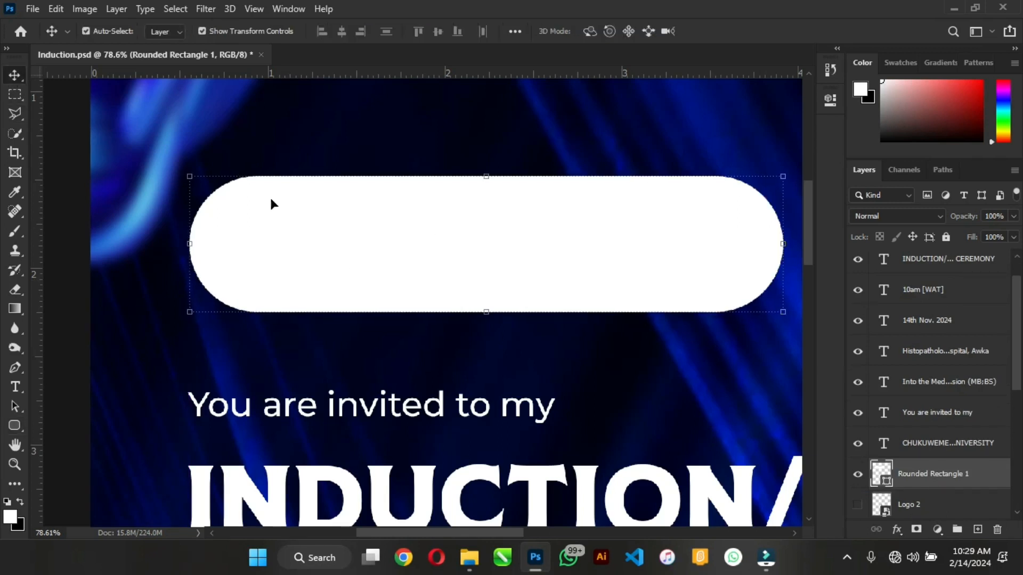
left_click(395, 245)
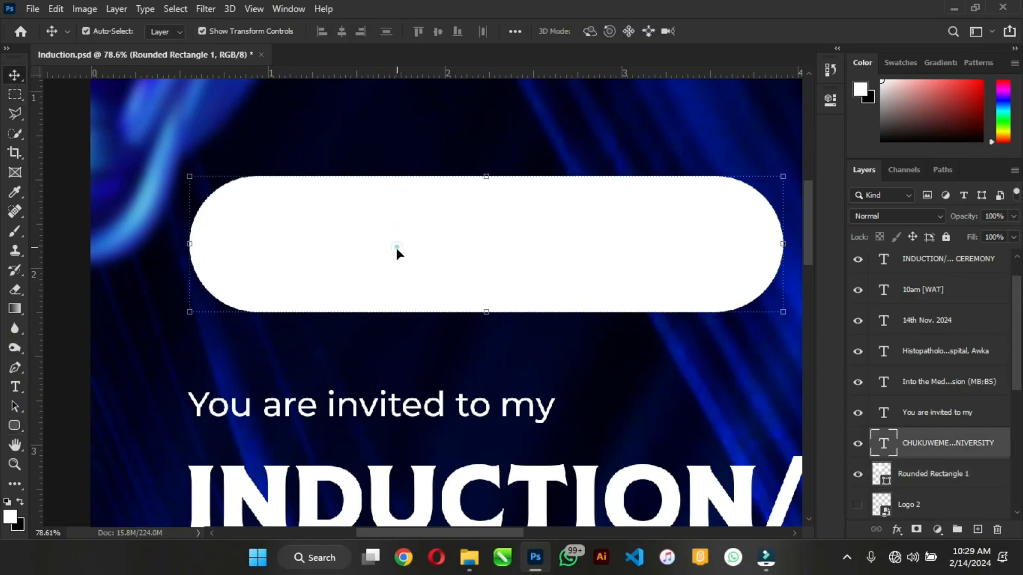
left_click(829, 100)
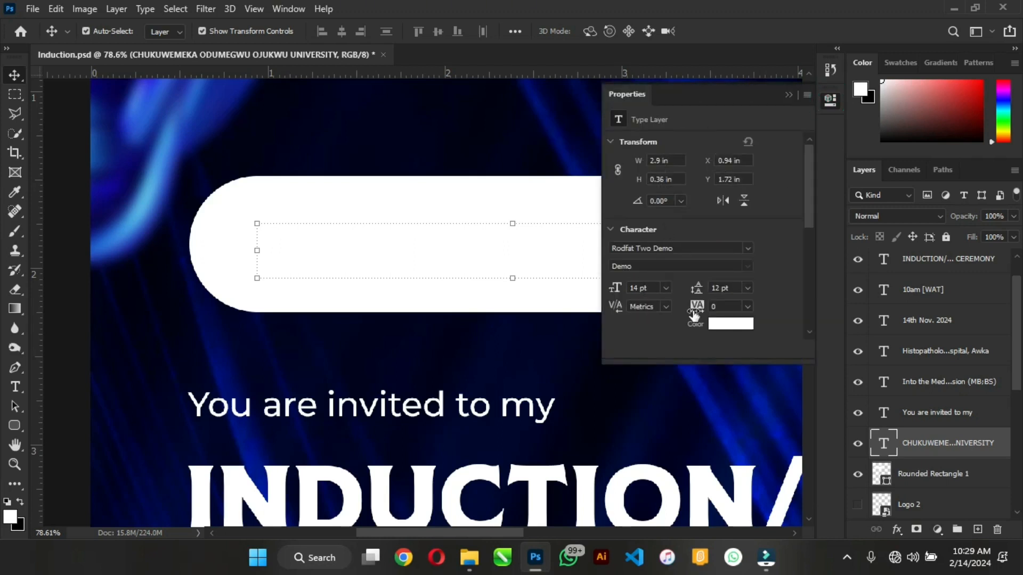
left_click(732, 325)
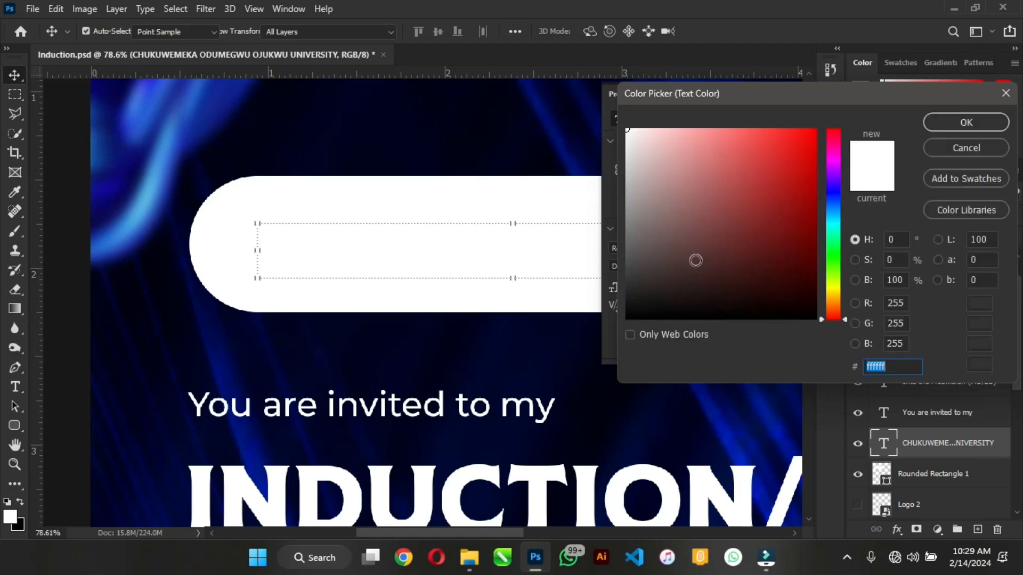
left_click(437, 358)
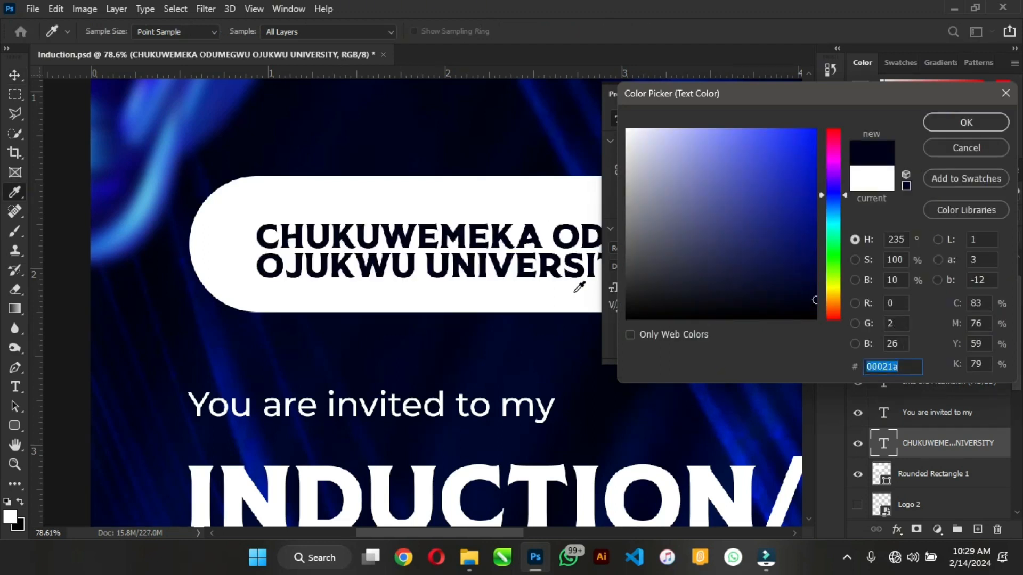
left_click(507, 356)
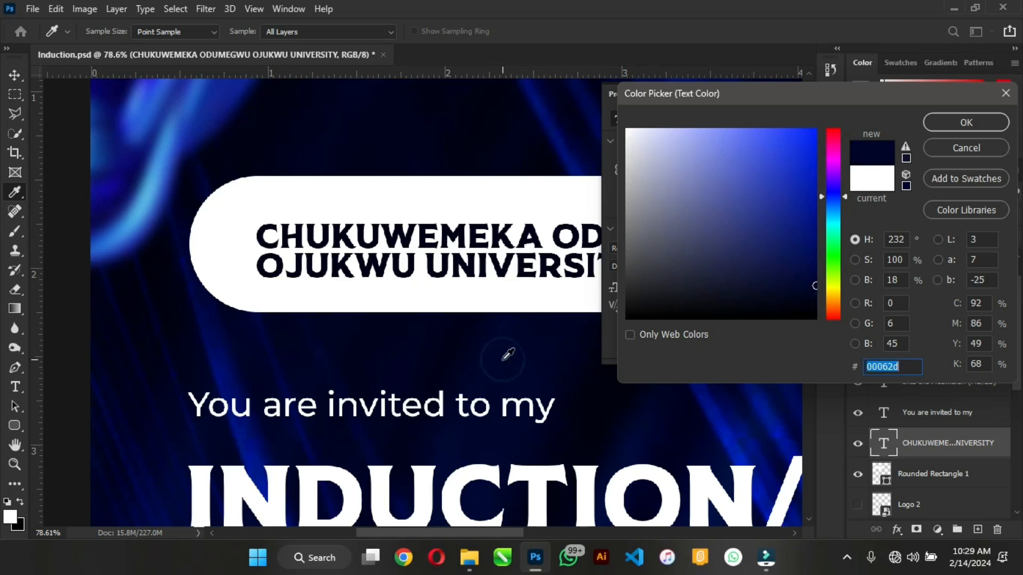
left_click(520, 360)
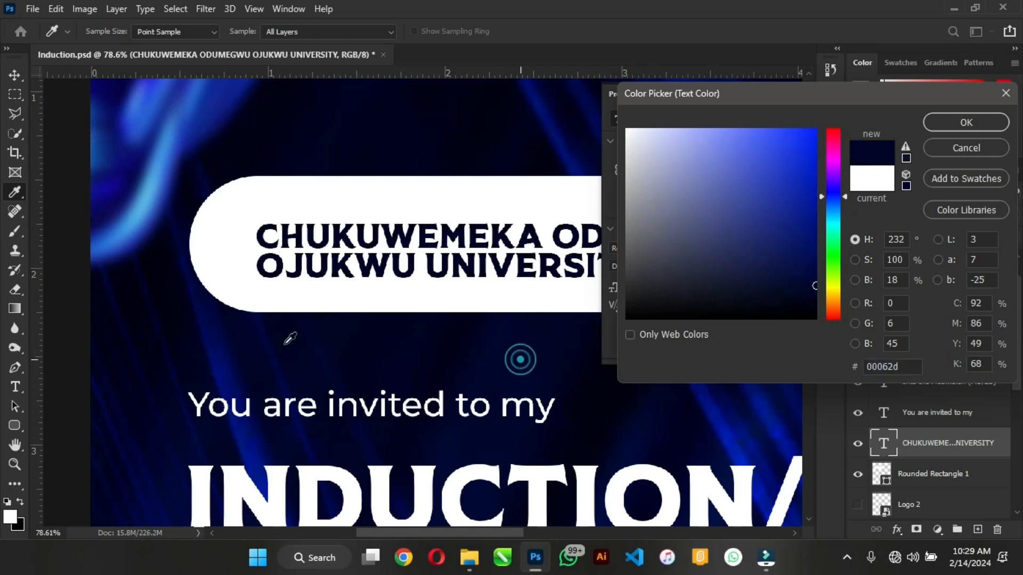
left_click(234, 352)
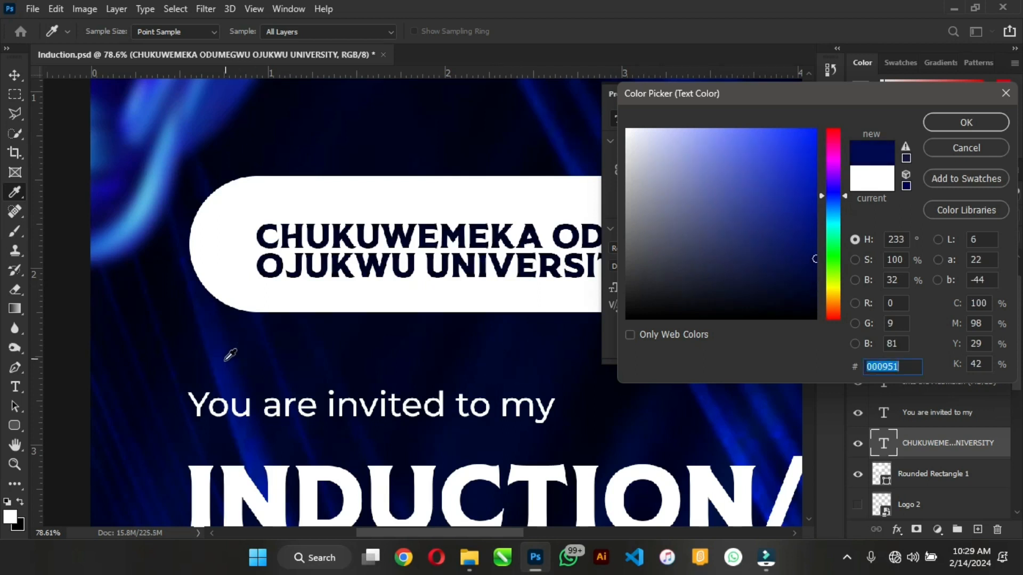
left_click(965, 124)
left_click(787, 94)
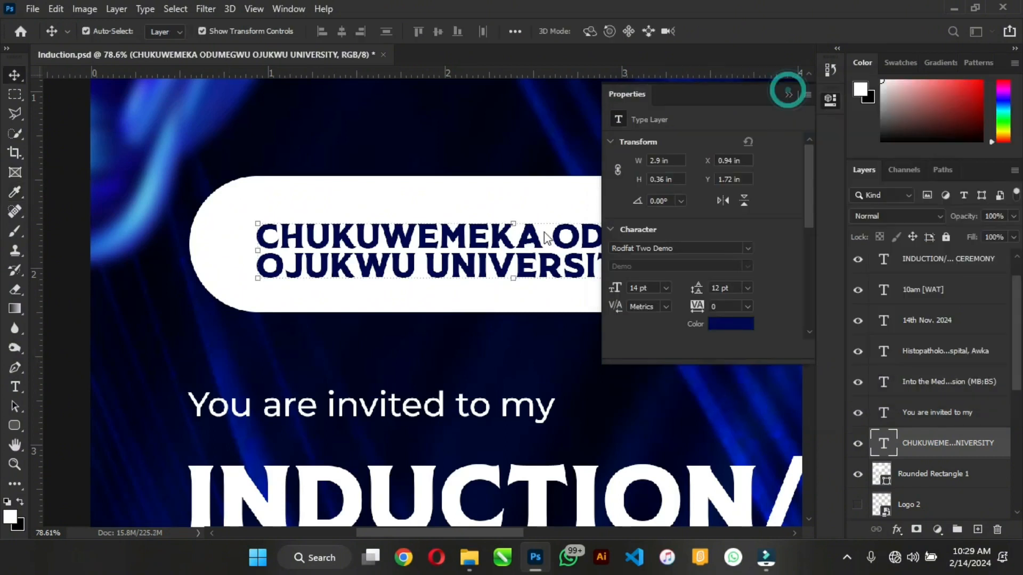
Shift the university name right and slightly up within the white pill, and make the Logo 1 and Logo 2 layers visible
left_click_drag(576, 235, 621, 226)
scroll(915, 432, "down", 2)
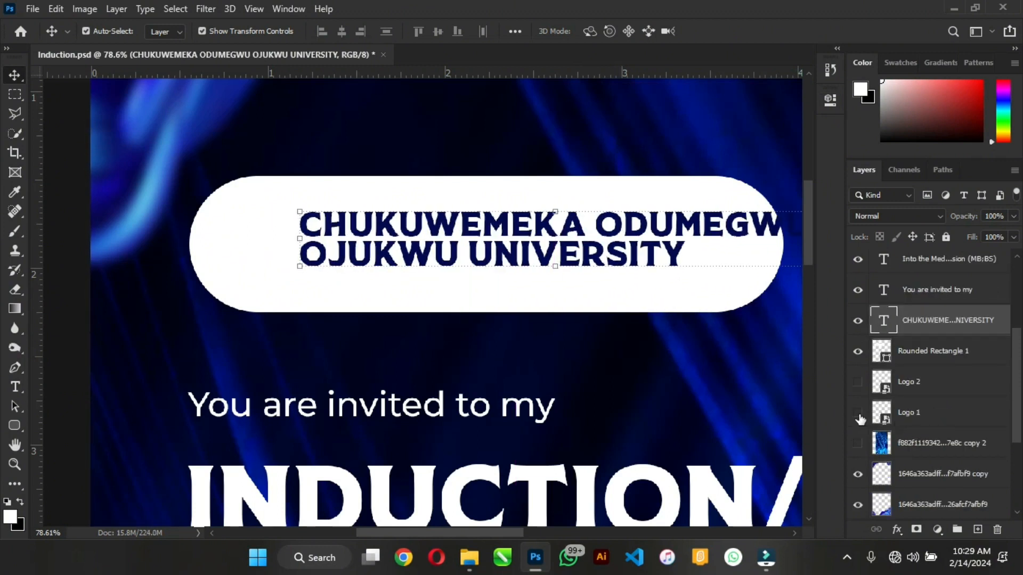
left_click(856, 383)
scroll(565, 334, "down", 5)
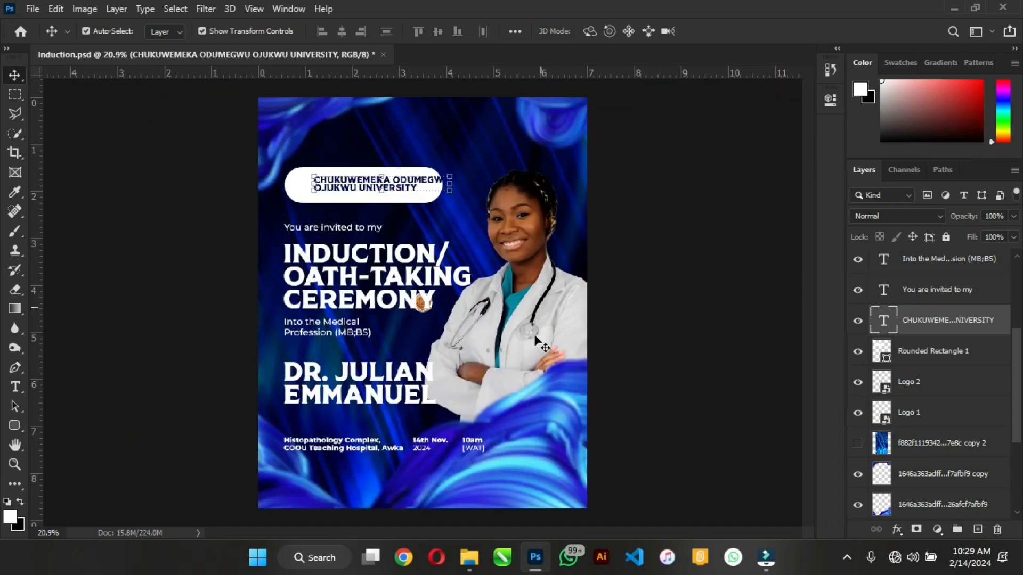
scroll(388, 263, "up", 1)
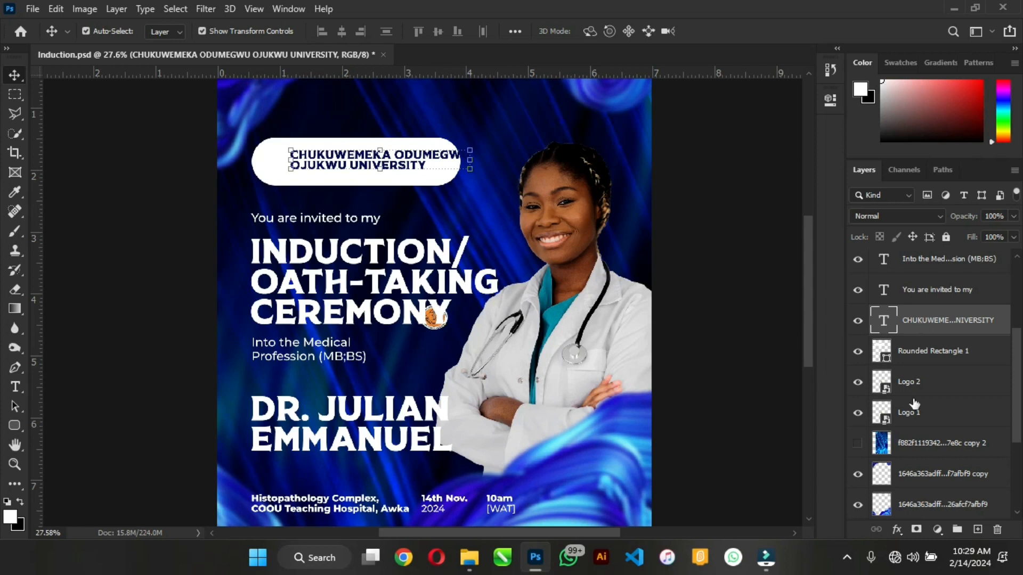
left_click(921, 383)
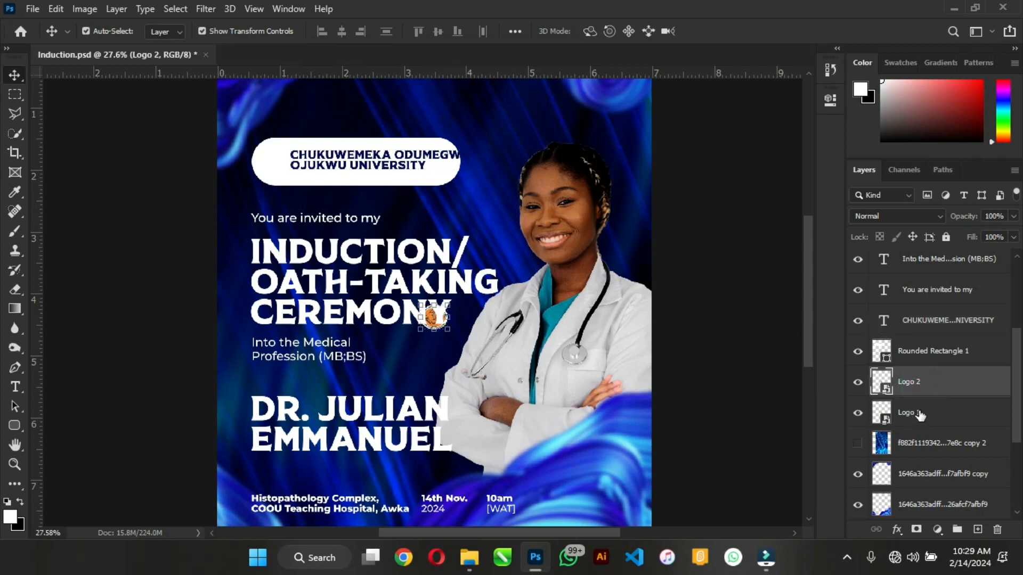
left_click(920, 414, "shift")
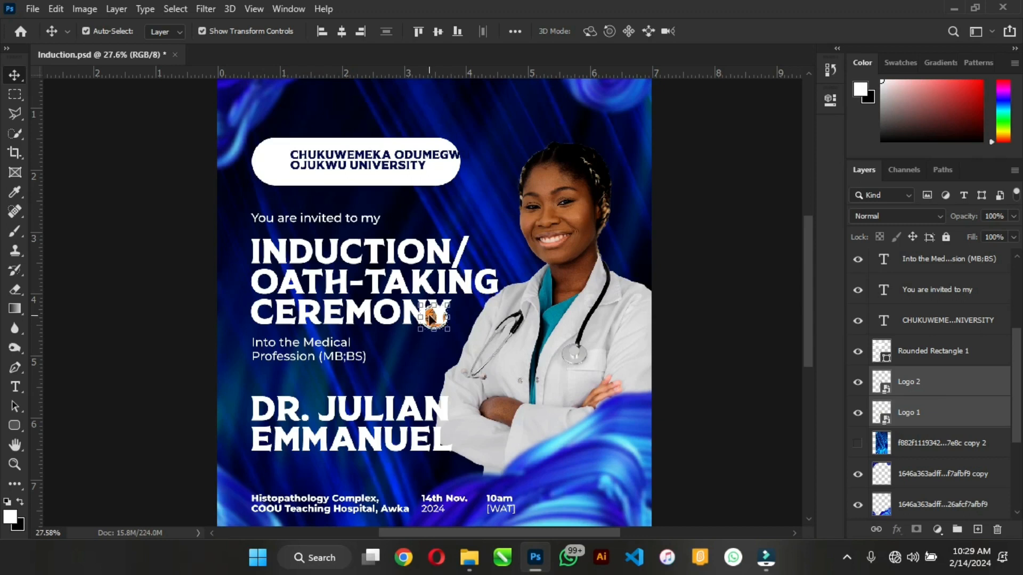
left_click_drag(431, 318, 293, 162)
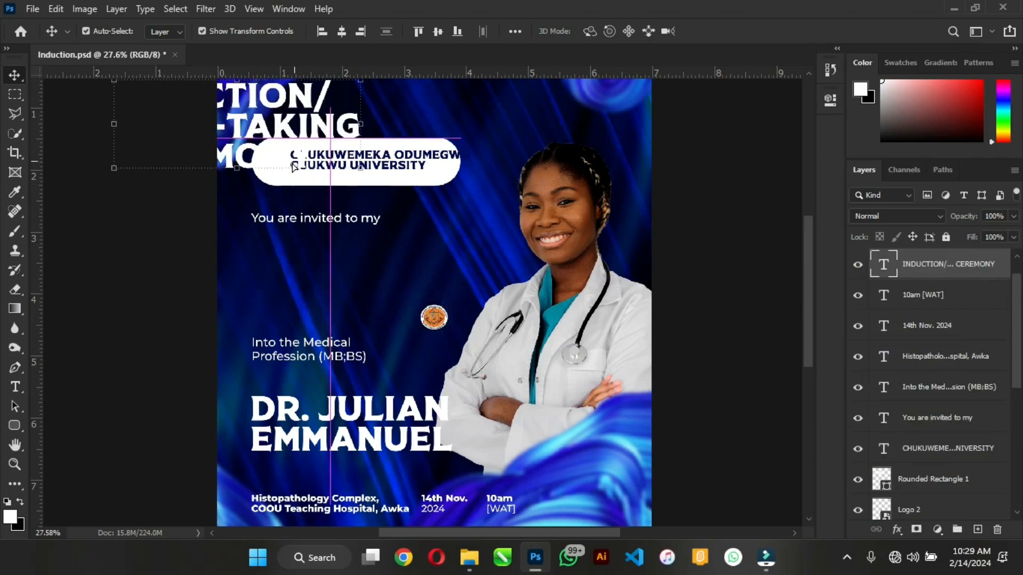
key("ctrl+z")
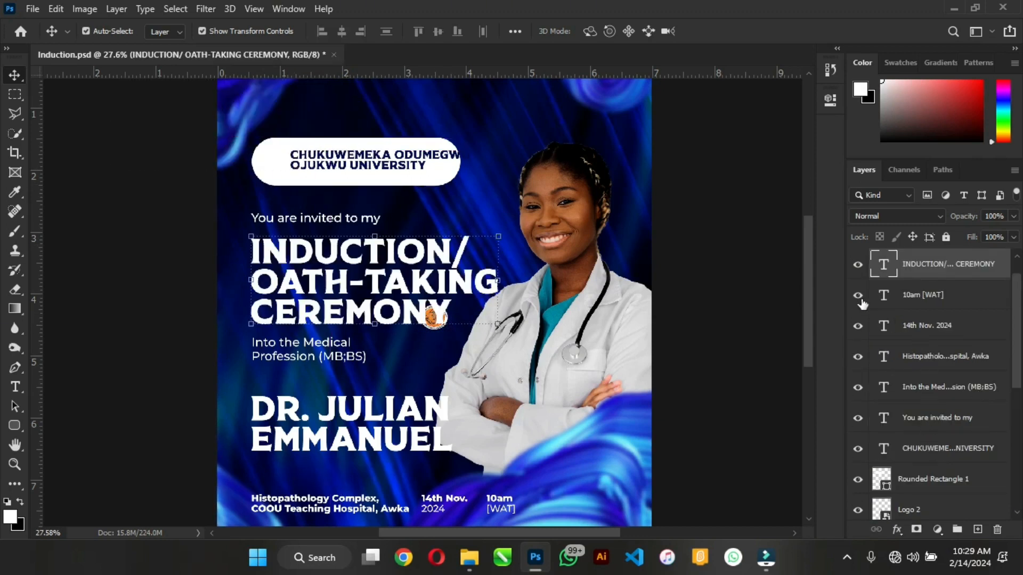
Hide the INDUCTION/OATH-TAKING CEREMONY heading while moving both logos onto the start of the white pill, and show the heading again
left_click(858, 265)
left_click_drag(434, 317, 273, 164)
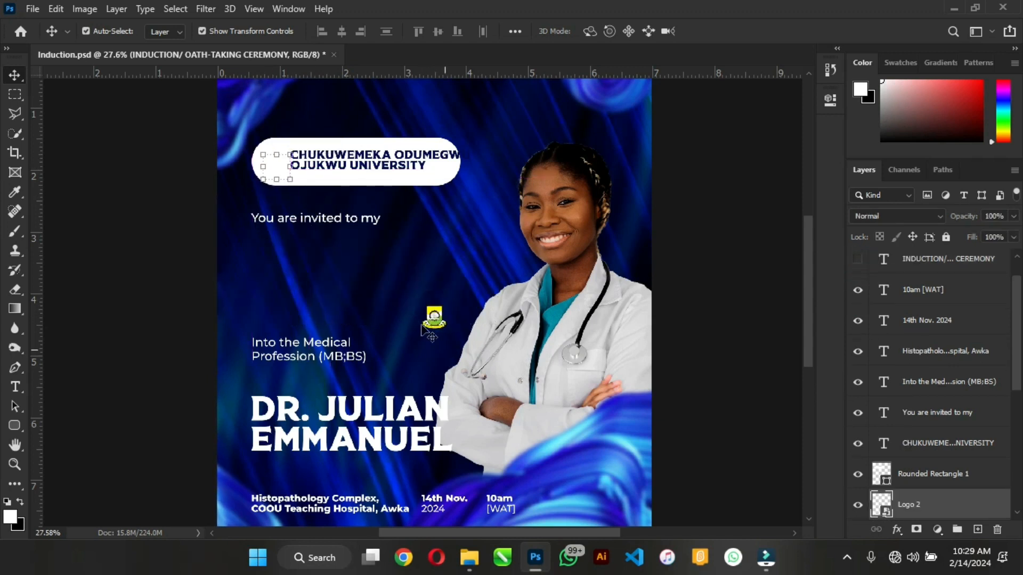
left_click_drag(421, 312, 297, 176)
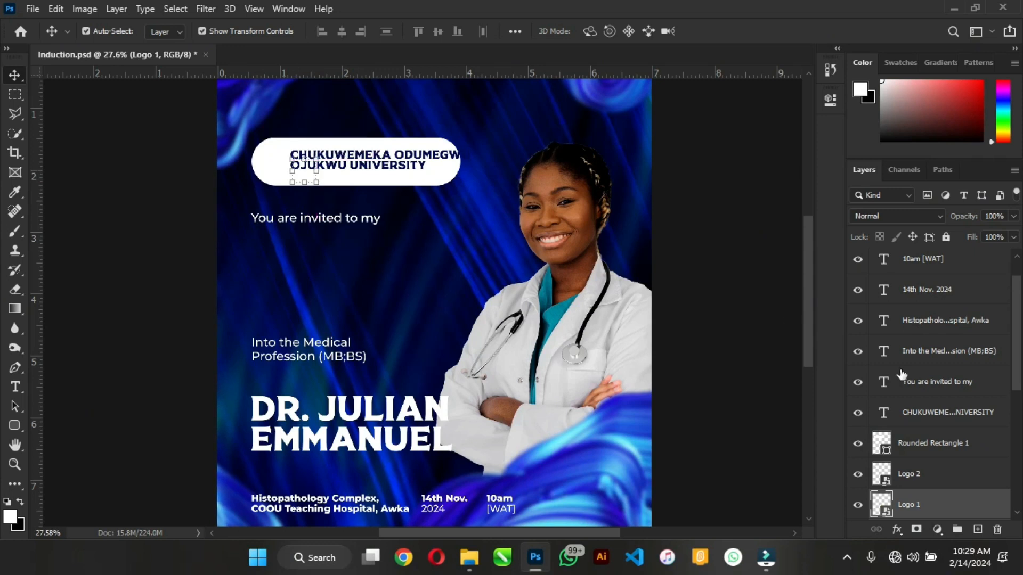
scroll(901, 374, "up", 2)
left_click(858, 295)
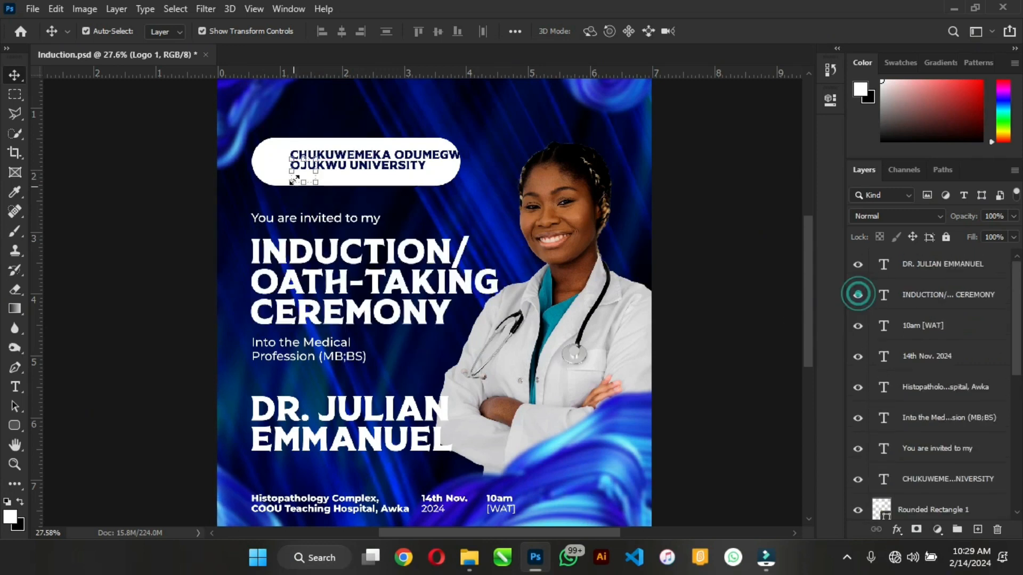
Place the rounded rectangle's layer directly below the Logo 1 and Logo 2 layers
scroll(272, 154, "up", 3)
scroll(349, 144, "up", 4)
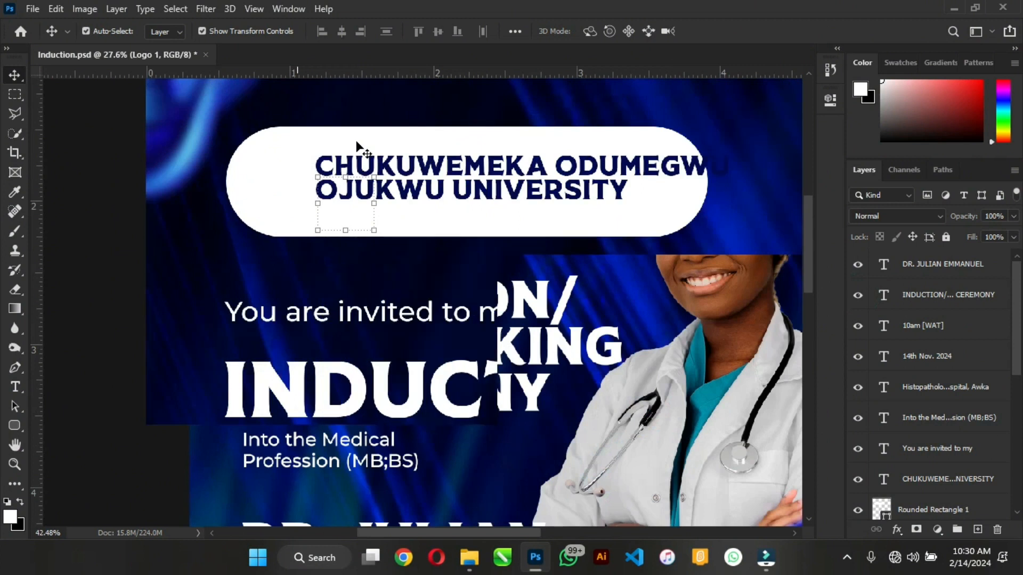
left_click(358, 144)
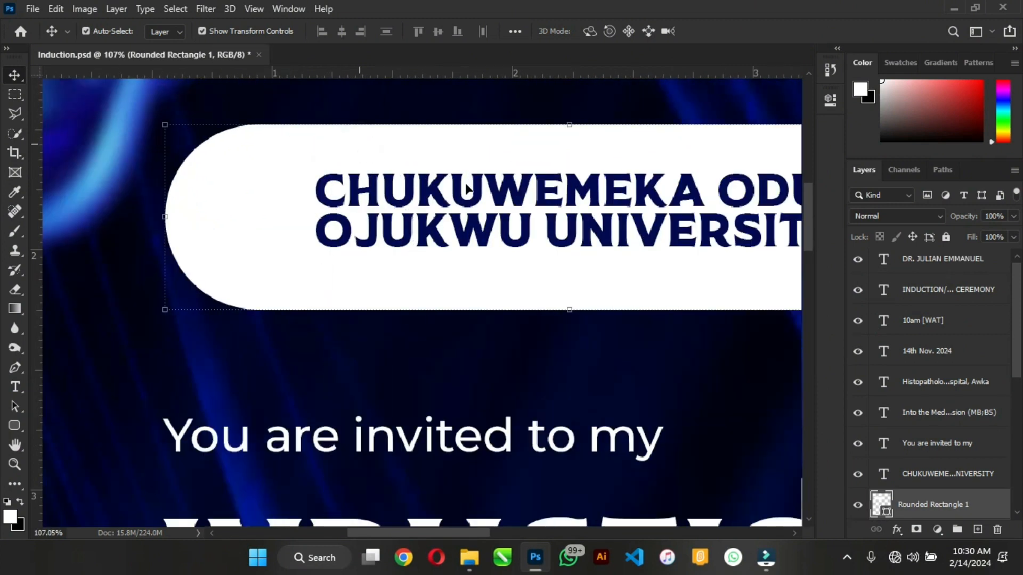
scroll(929, 429, "down", 1)
scroll(932, 442, "down", 1)
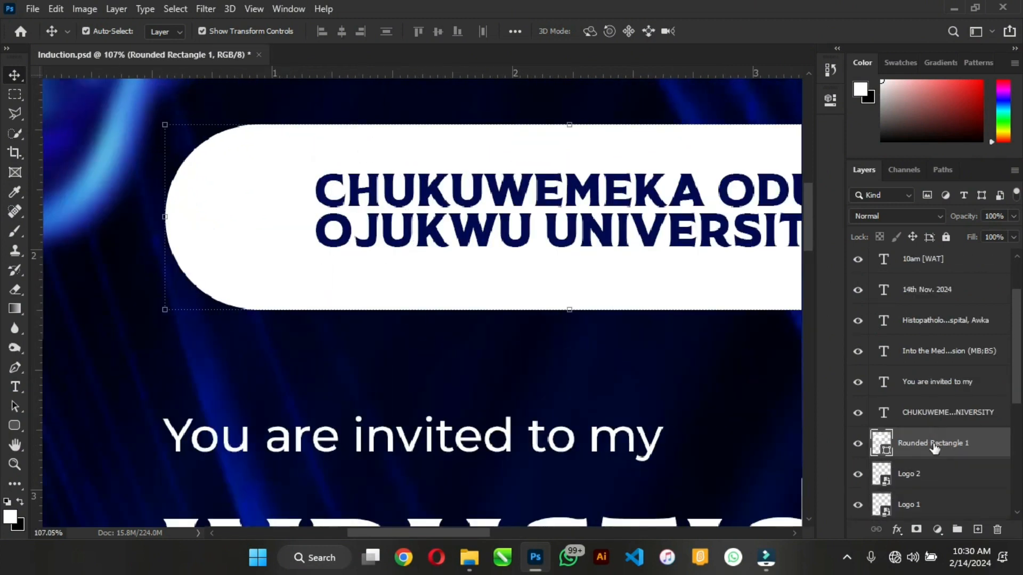
scroll(931, 441, "down", 2)
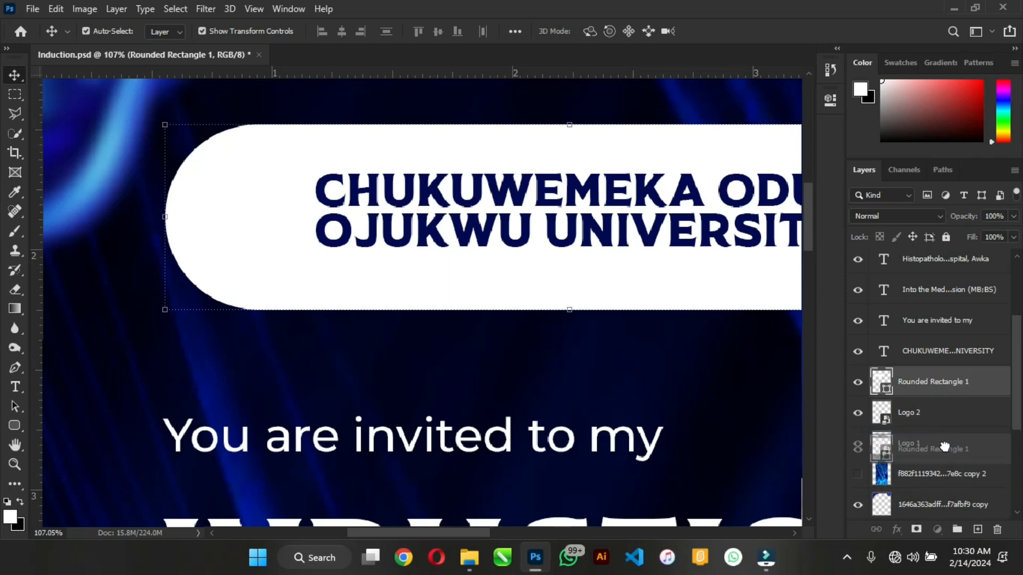
left_click_drag(944, 445, 947, 447)
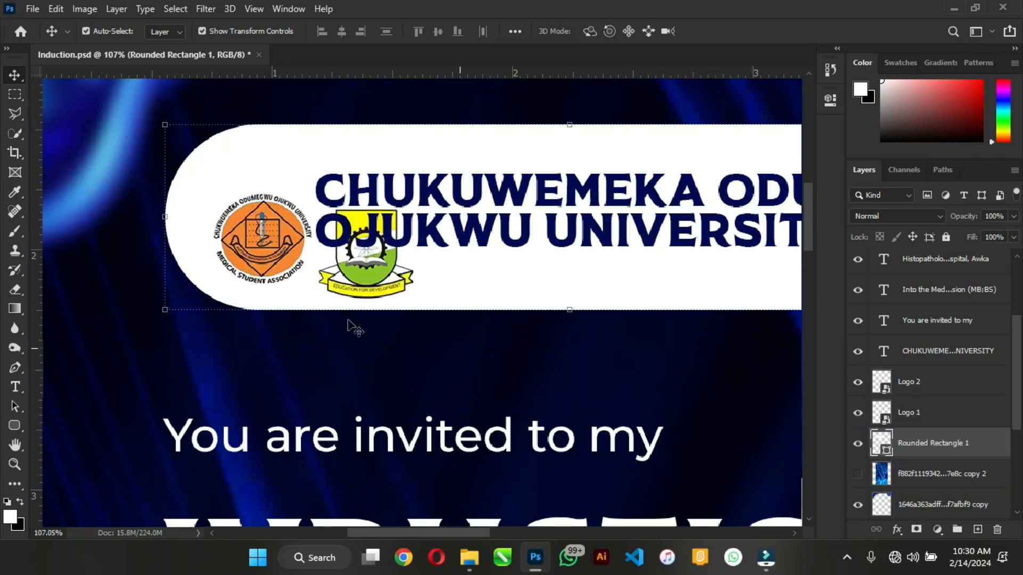
Align the two logos on their vertical centres and move the pair slightly up within the white pill
left_click(249, 241)
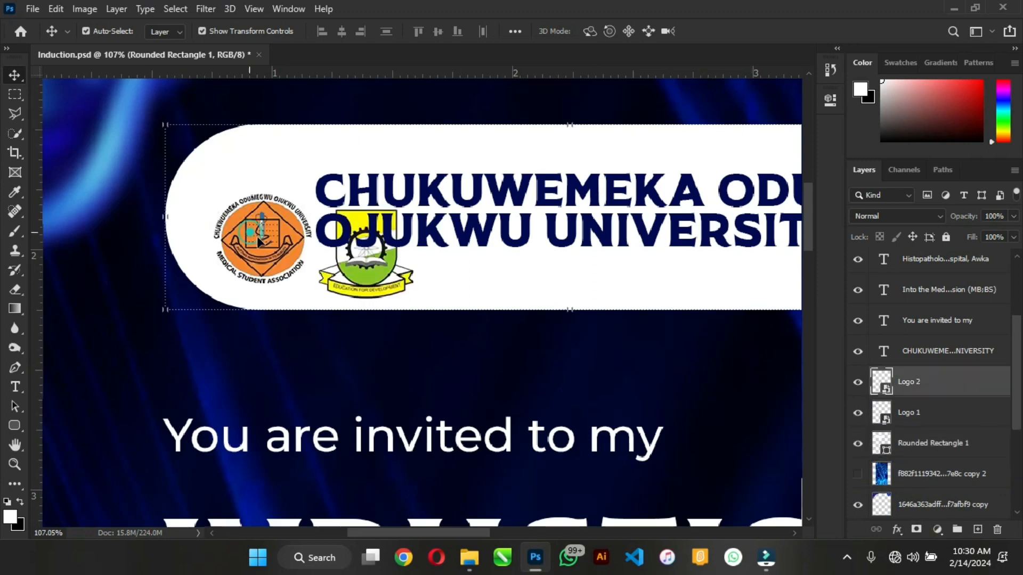
left_click(370, 276, "shift")
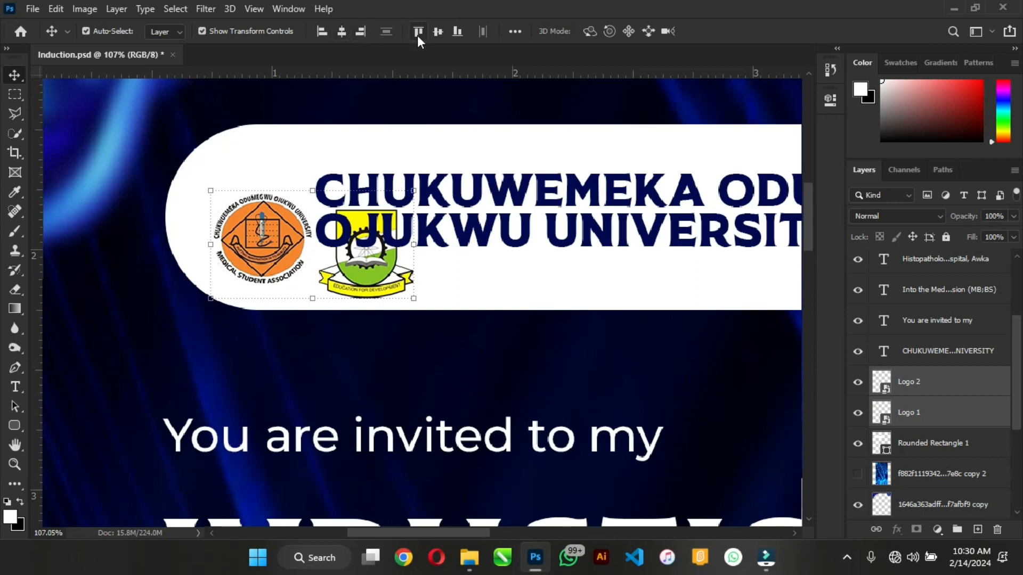
left_click(434, 32)
left_click_drag(279, 247, 286, 211)
scroll(137, 194, "down", 3)
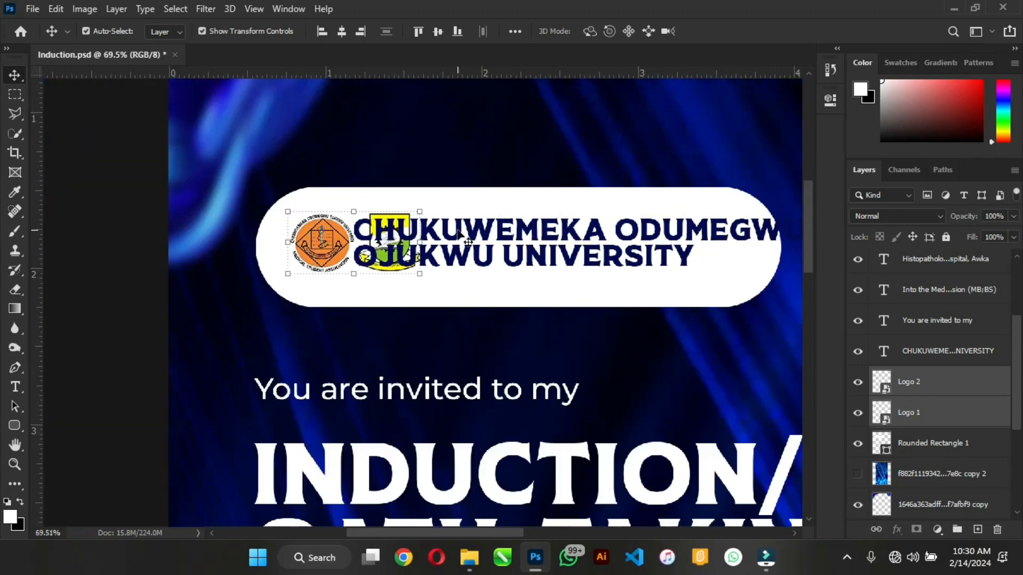
Move the university name clear of the logos on their right and align its vertical centre with both logos
left_click_drag(537, 239, 594, 238)
left_click(389, 236, "shift")
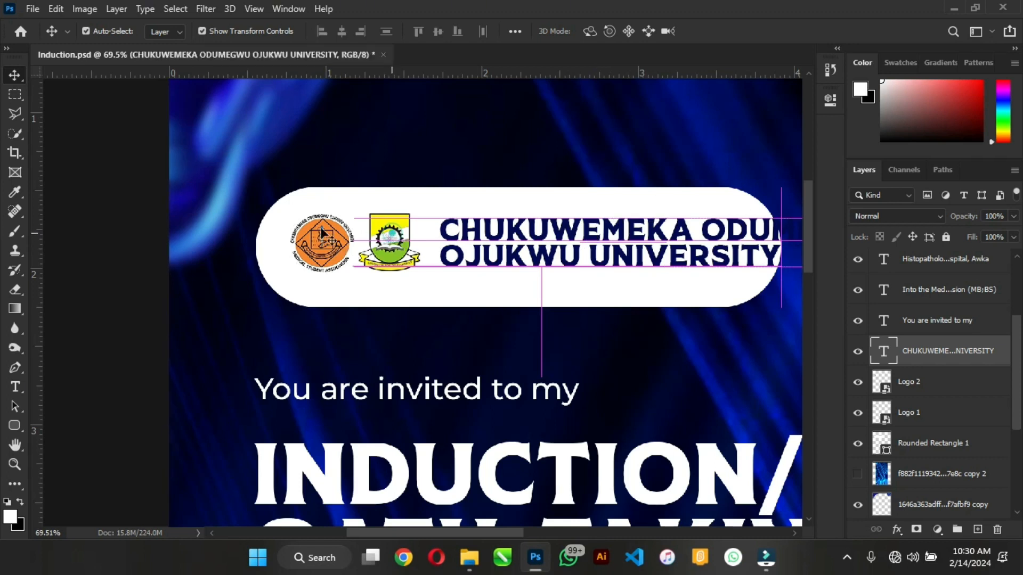
left_click(318, 234, "shift")
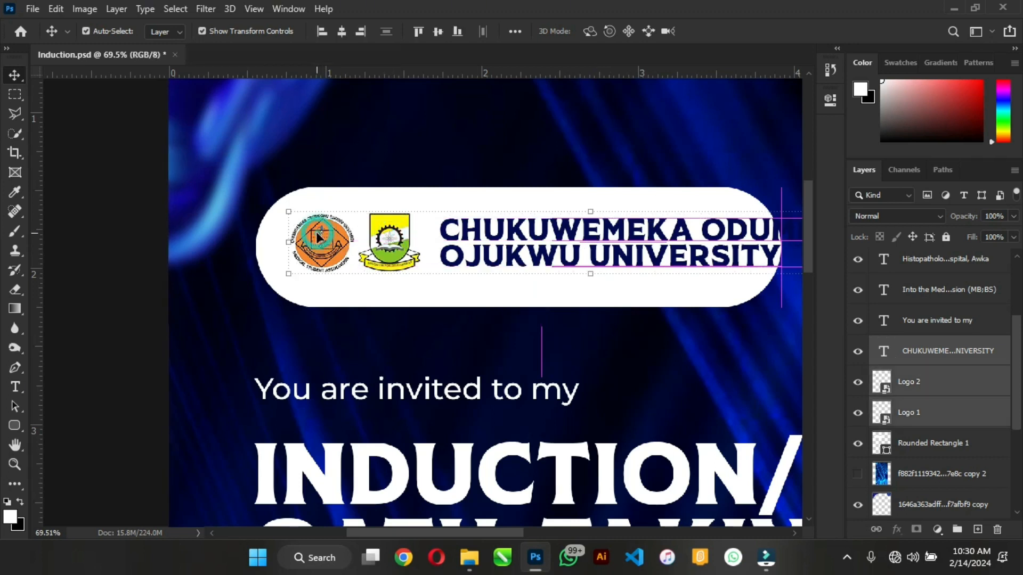
left_click(433, 33)
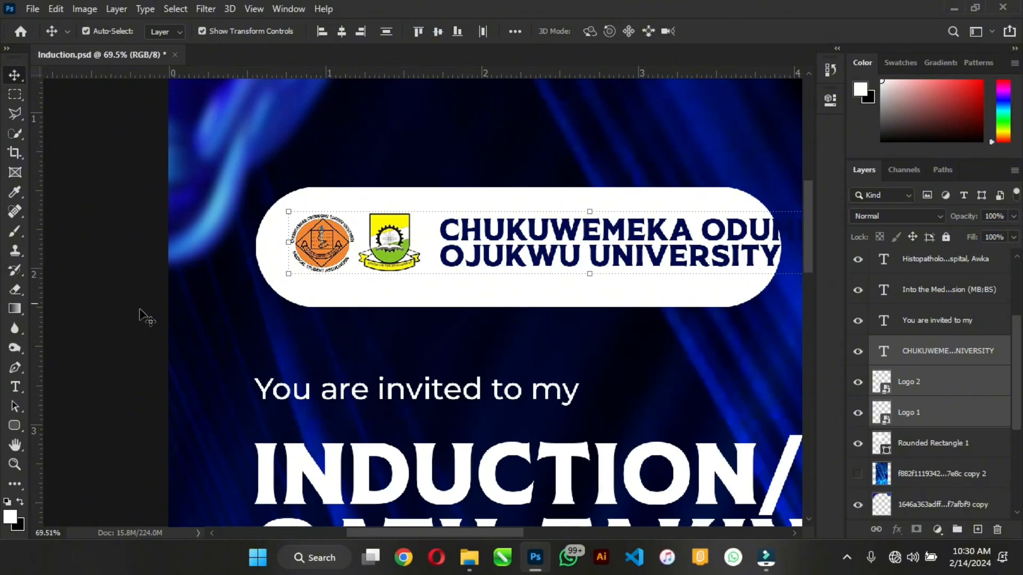
Scale the two logos and the university name together to 84.77% and shift them left so they fit inside the white pill
scroll(36, 299, "down", 5)
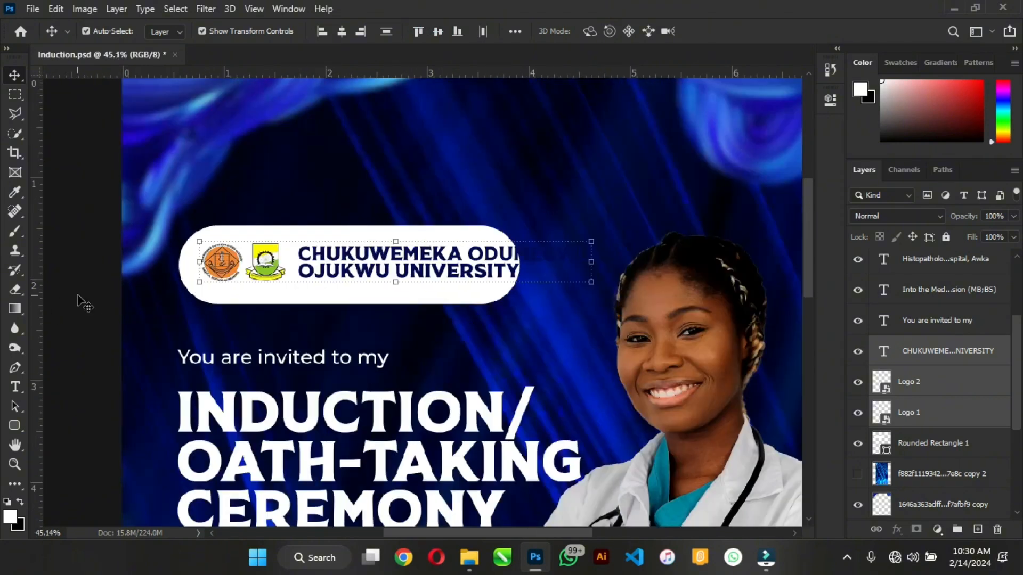
left_click_drag(591, 242, 531, 213)
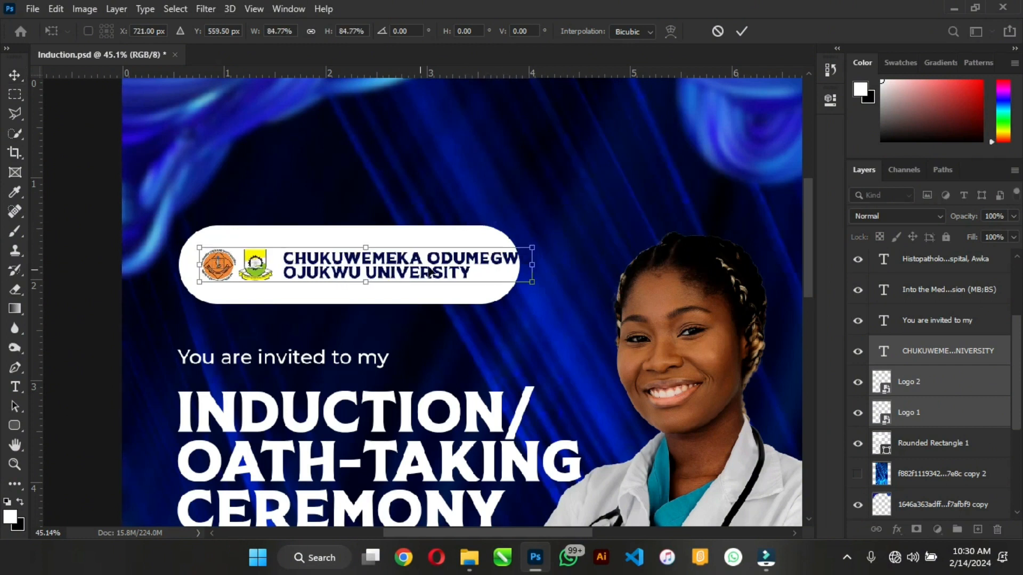
left_click_drag(427, 265, 421, 236)
key("ctrl+z")
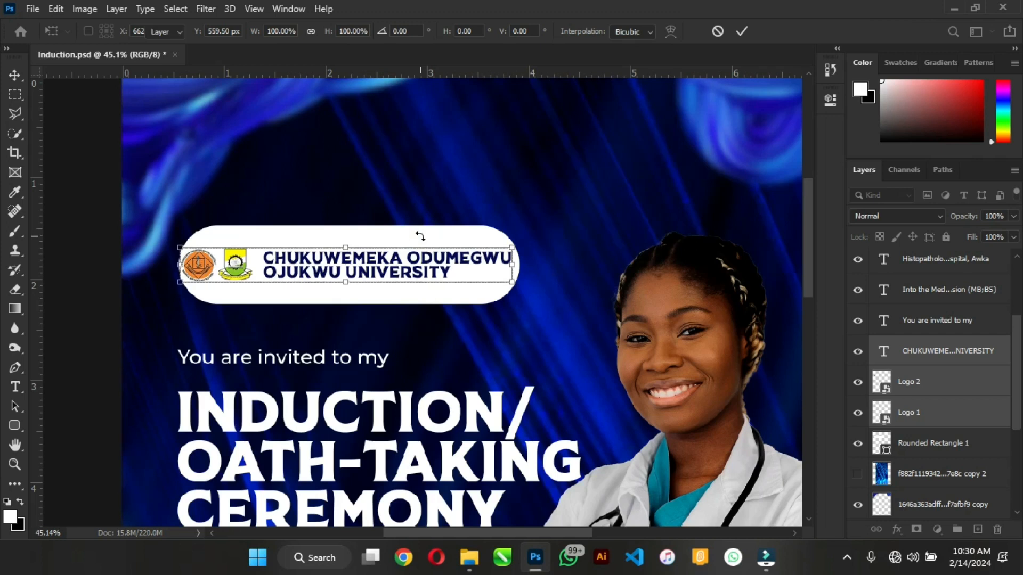
left_click(441, 207)
Shift the white pill behind the logos slightly left, widen it to 110.42%, and reduce its height to 90.48%
left_click(426, 229)
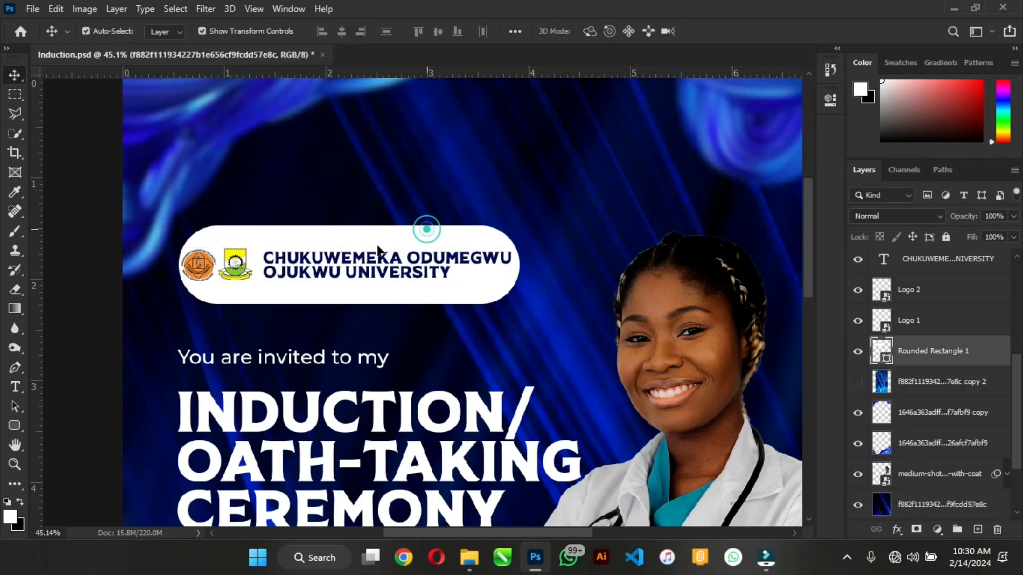
left_click_drag(376, 248, 323, 243)
left_click_drag(502, 261, 435, 265)
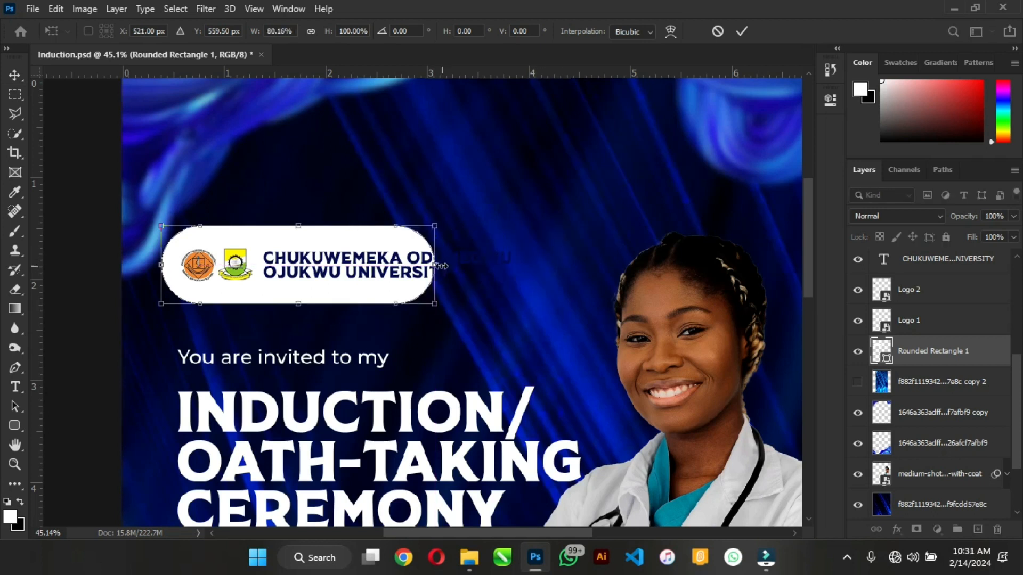
left_click_drag(435, 264, 541, 261)
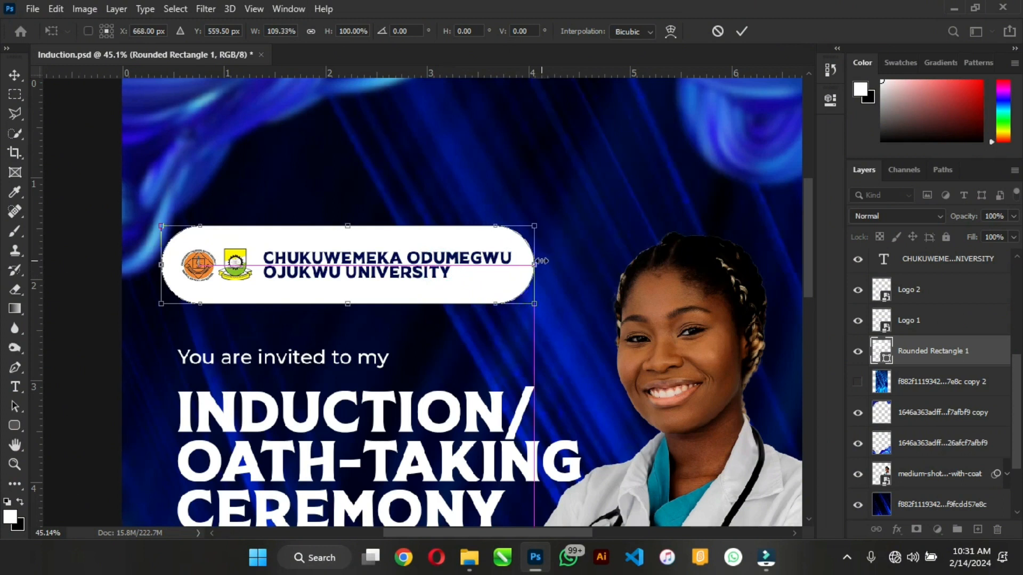
left_click_drag(162, 264, 158, 263)
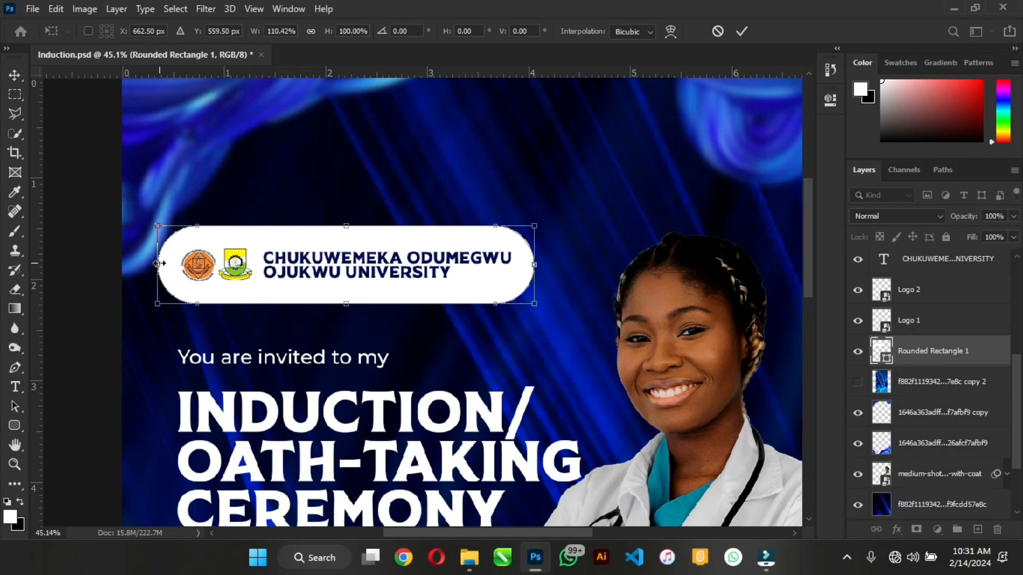
key("Return")
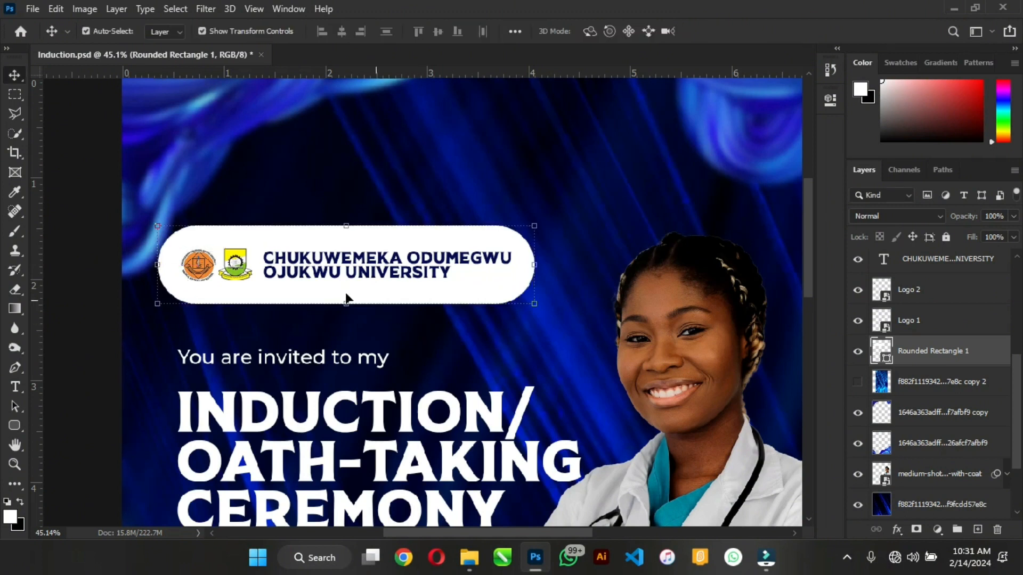
left_click_drag(345, 311, 347, 300)
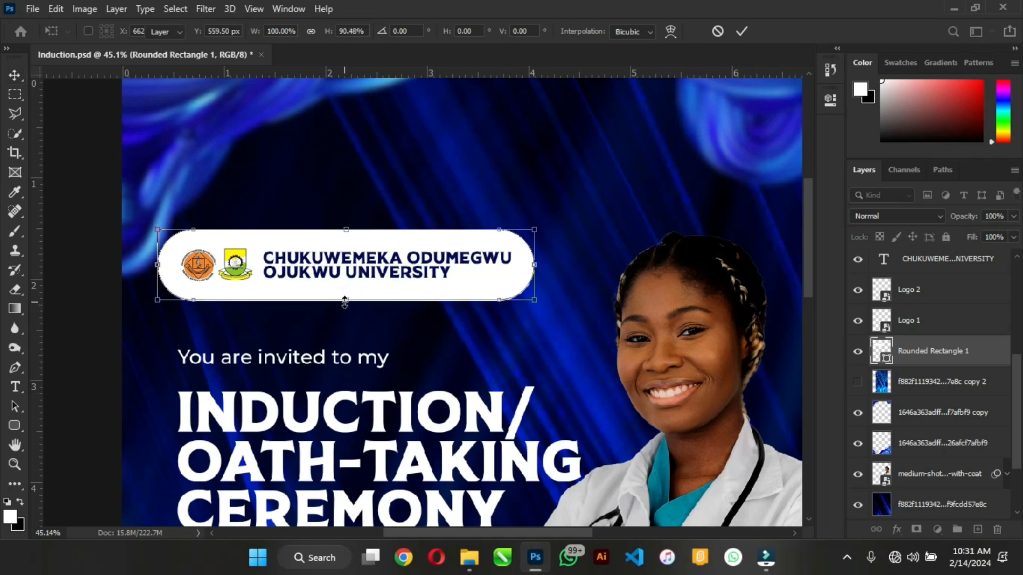
key("Return")
Duplicate the white pill and place the copy over the venue and date text near the flyer's lower edge
scroll(481, 130, "down", 1)
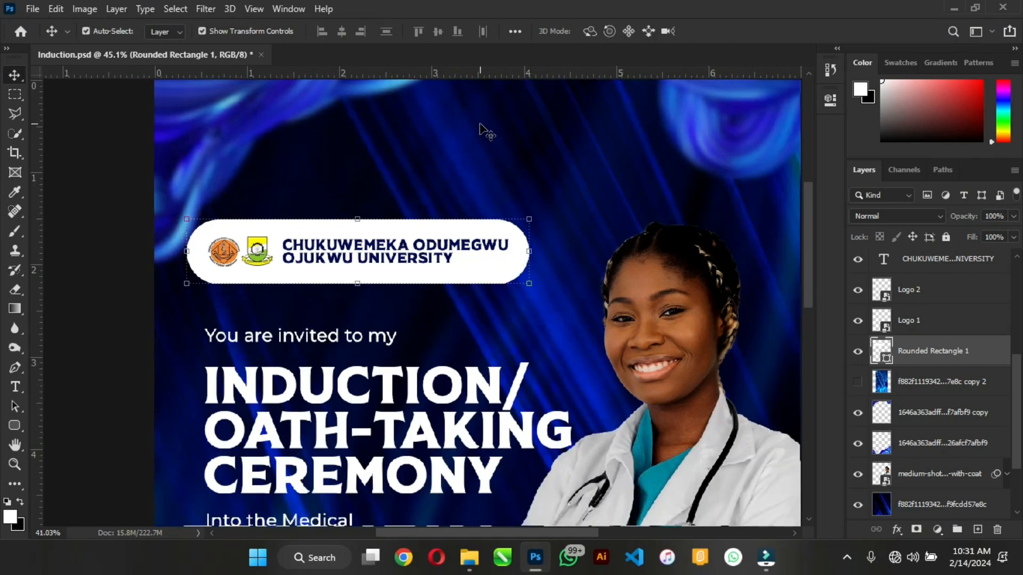
scroll(481, 131, "down", 4)
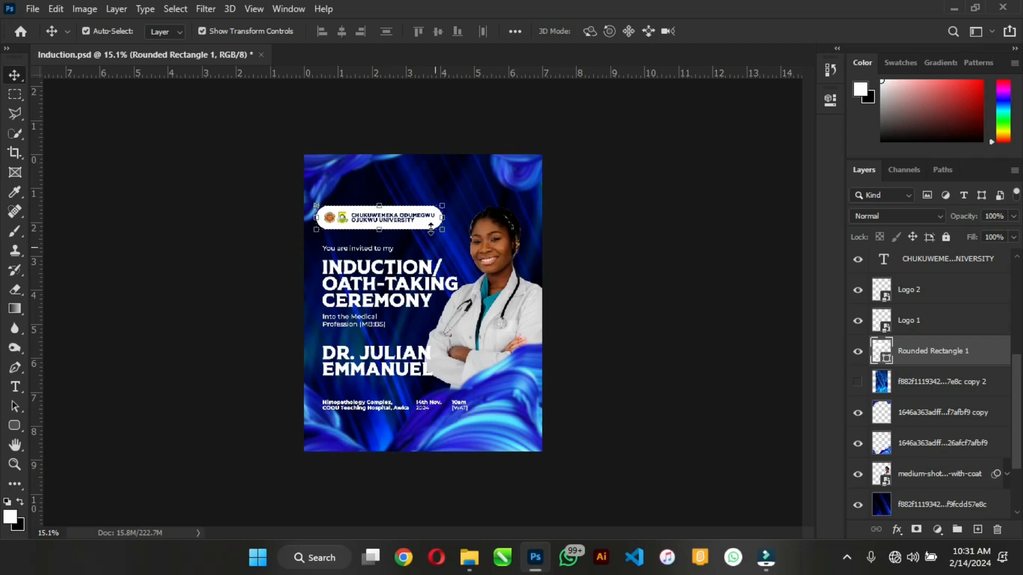
key("ctrl")
left_click(430, 227, "ctrl+alt")
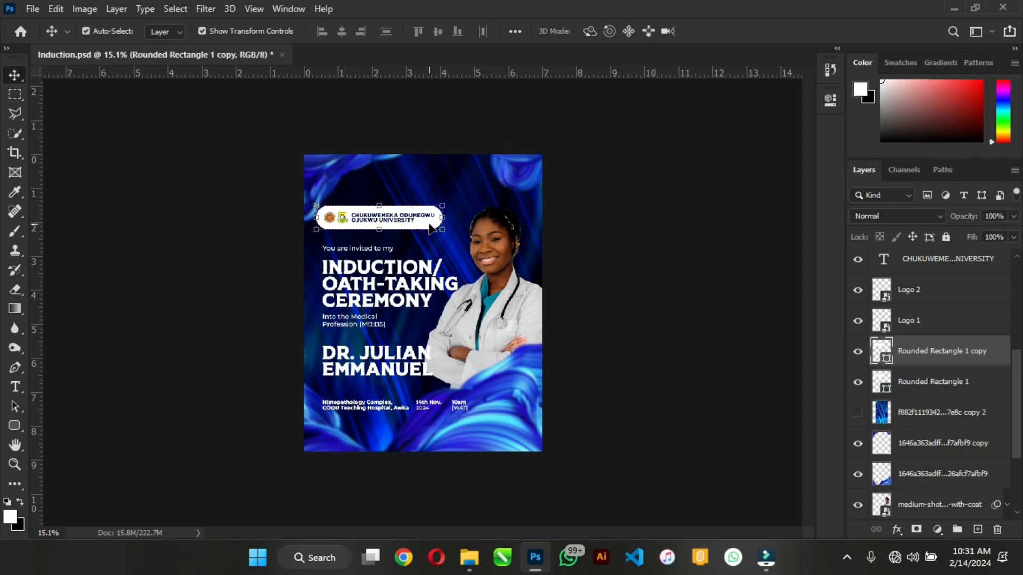
left_click_drag(430, 228, 425, 414)
Move the copied pill's layer directly below the Histopathology Complex venue text layer
scroll(320, 415, "up", 4)
scroll(320, 414, "up", 2)
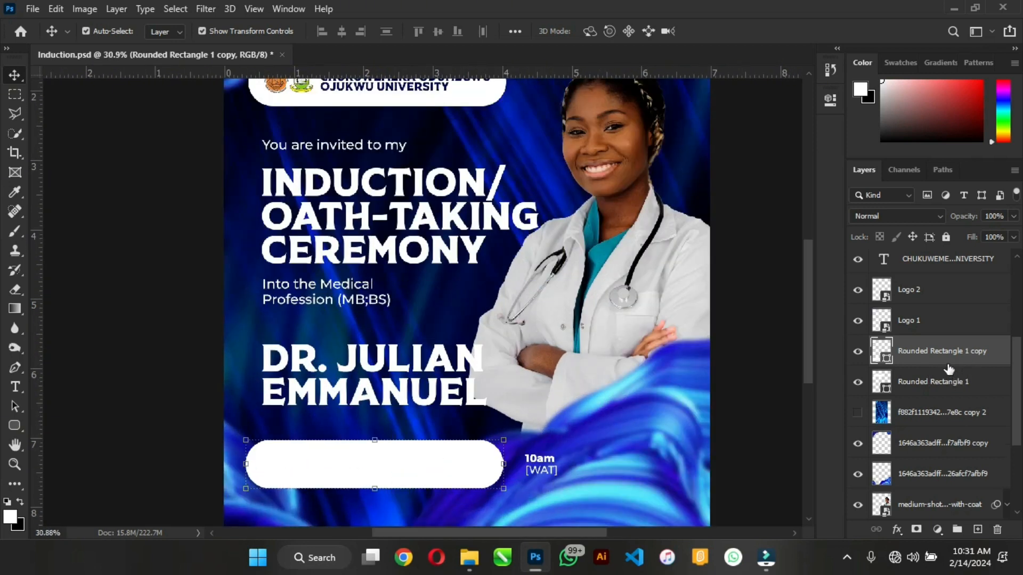
scroll(949, 367, "up", 4)
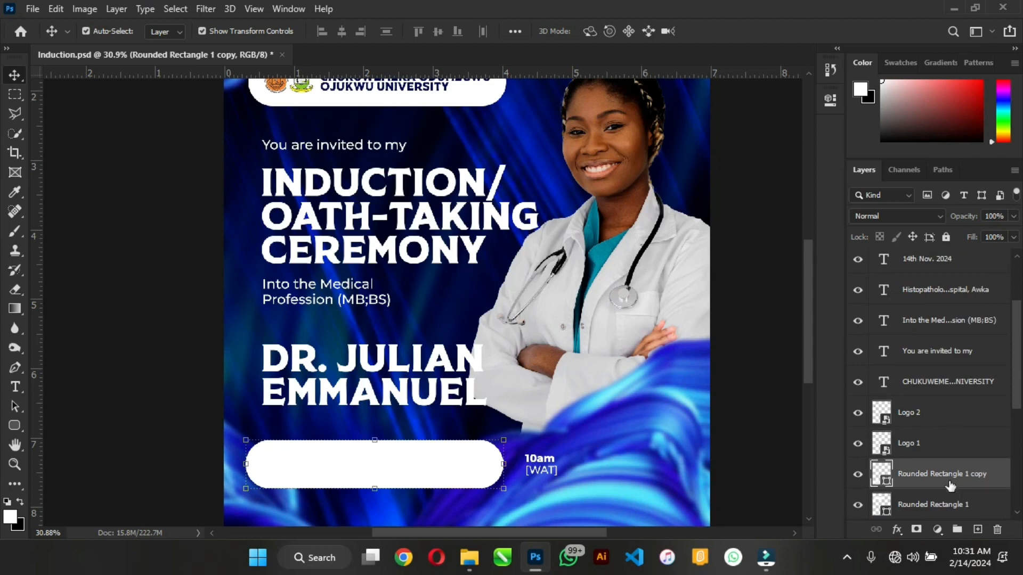
left_click_drag(949, 485, 913, 319)
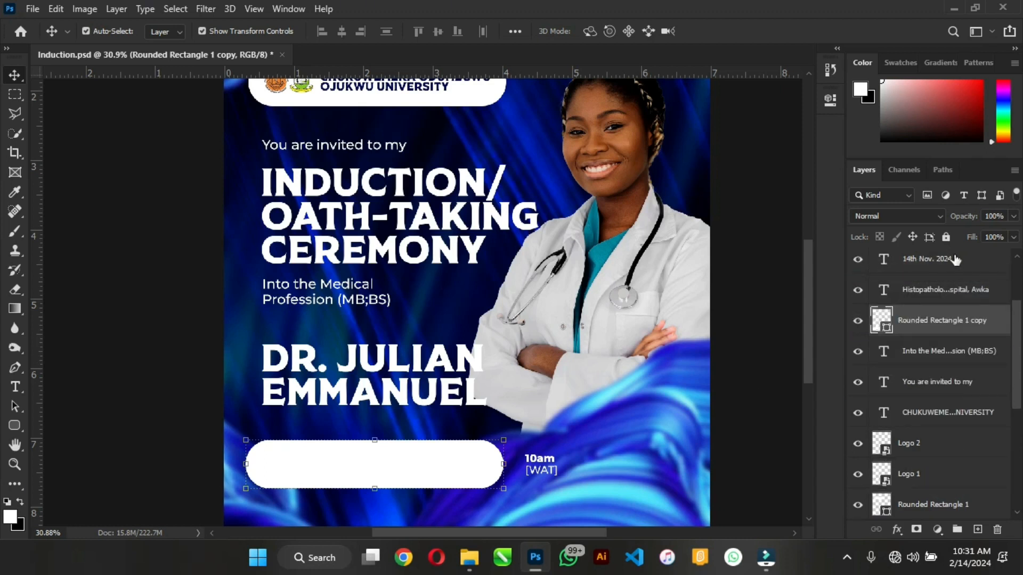
Select the venue, date and time text layers together and open their text properties
left_click(935, 292)
scroll(935, 291, "up", 1)
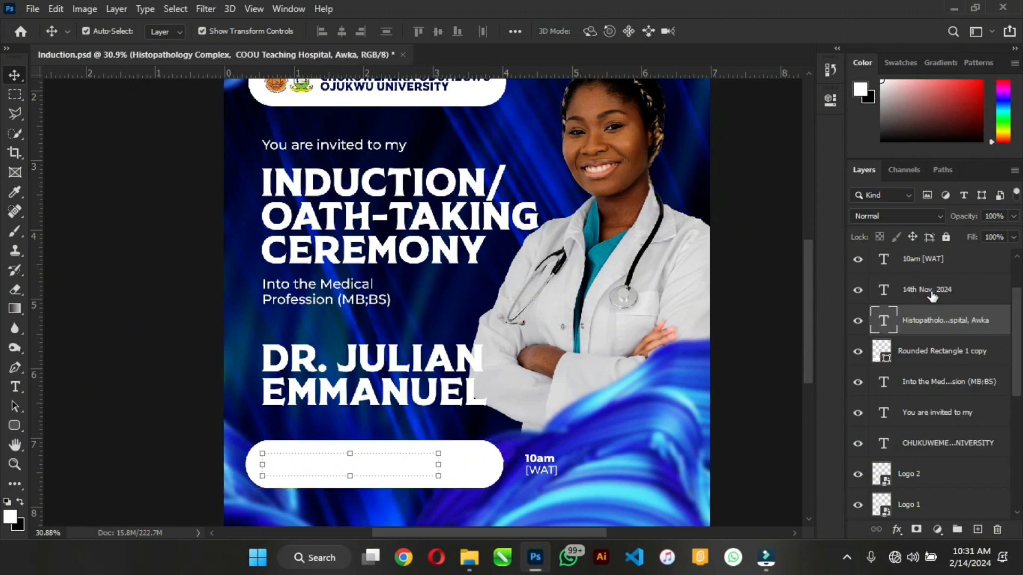
left_click(943, 261, "shift")
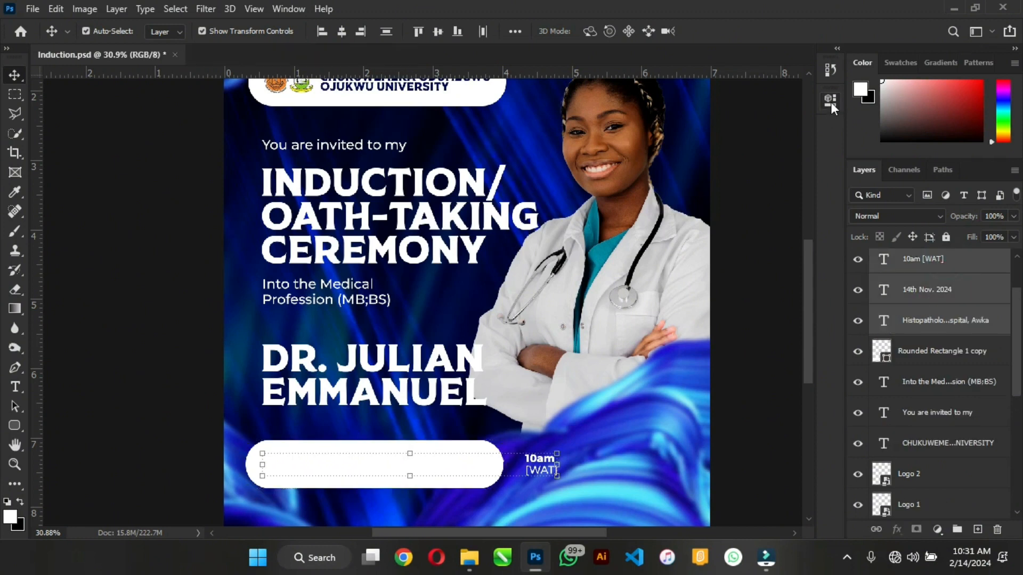
left_click(829, 101)
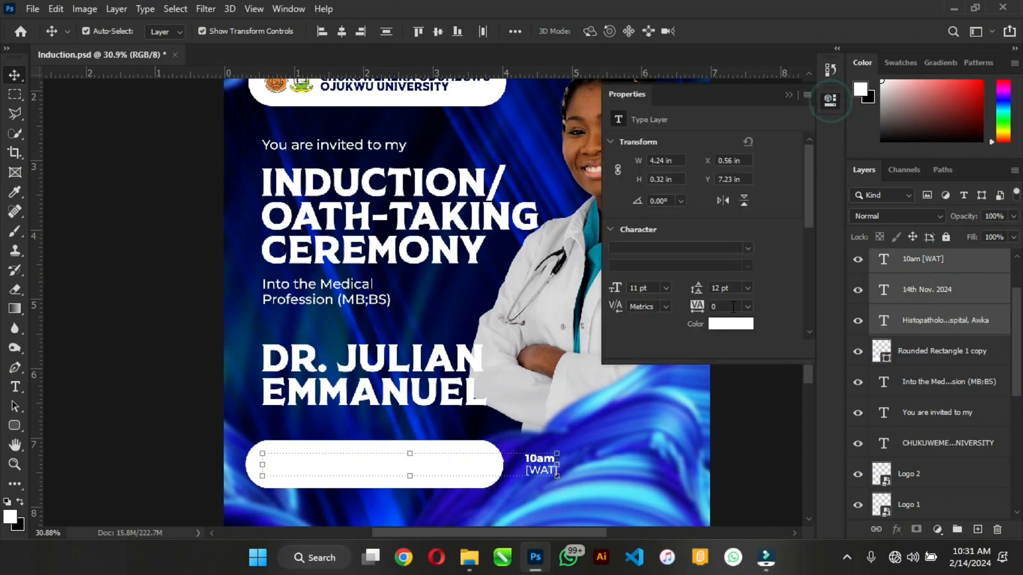
left_click(727, 324)
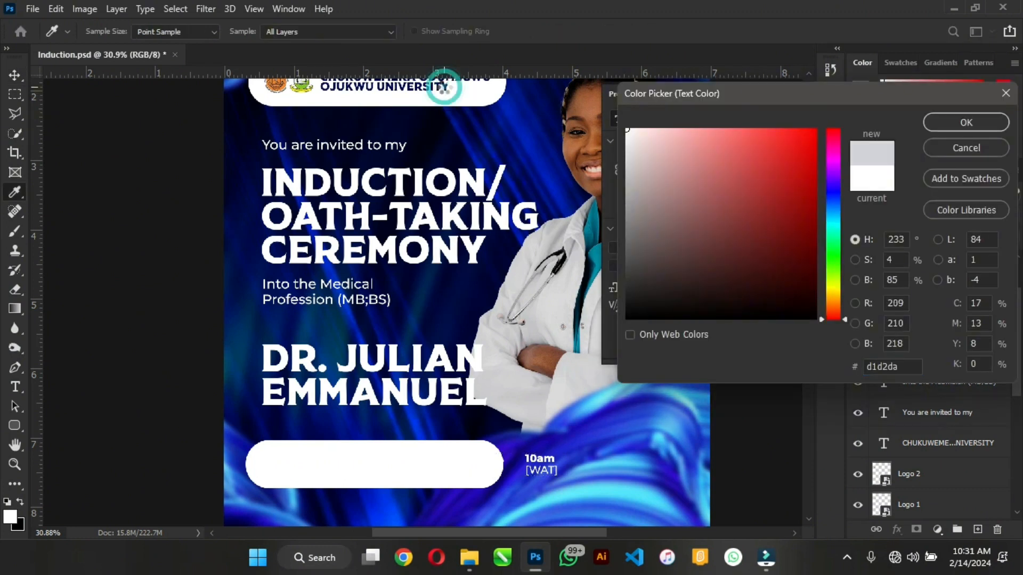
left_click(449, 88)
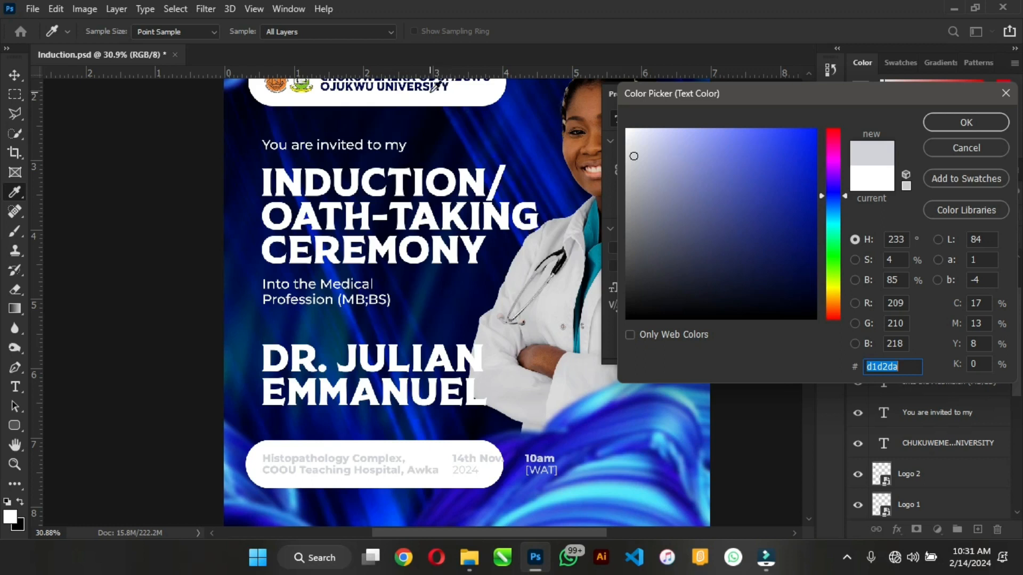
left_click(429, 84)
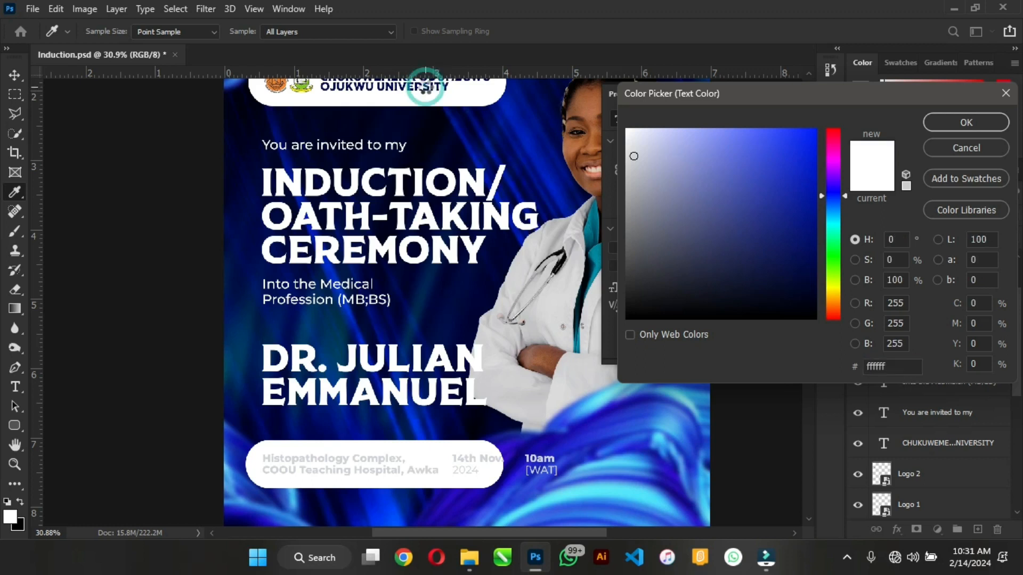
left_click(970, 152)
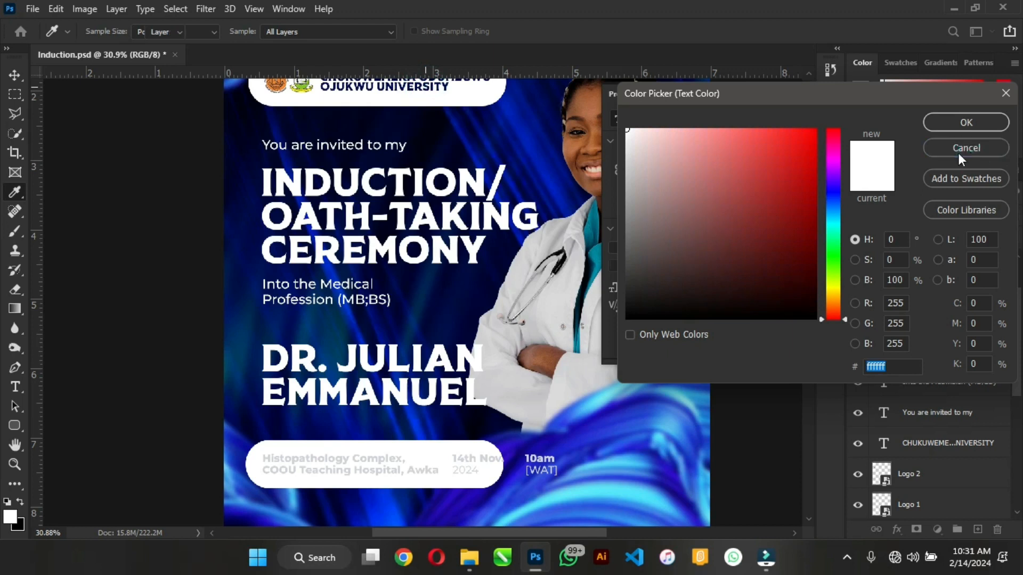
Recolour the venue, date and time texts with the dark blue sampled from the university name
key("v")
scroll(432, 92, "up", 2)
scroll(432, 92, "up", 5)
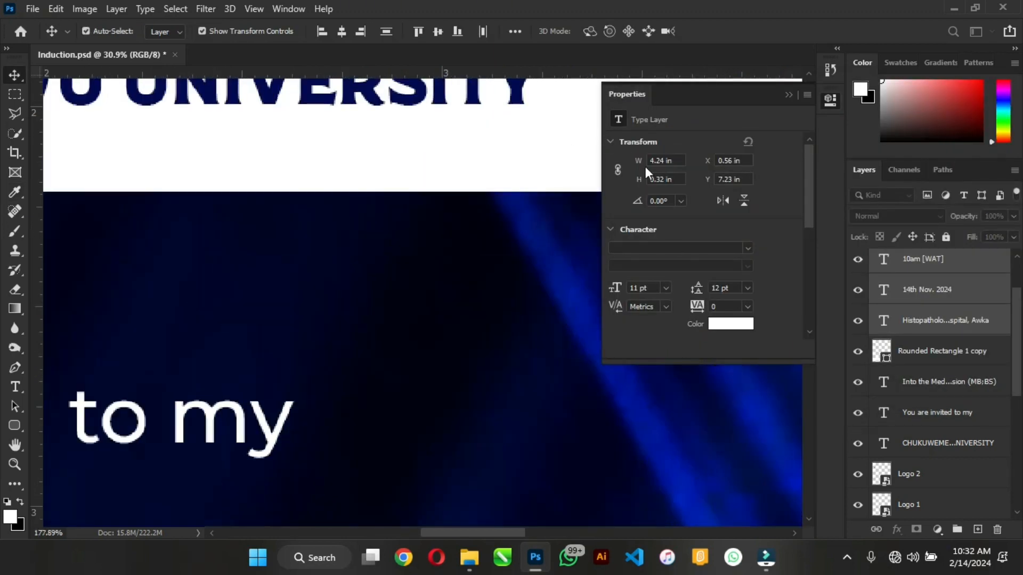
left_click(734, 324)
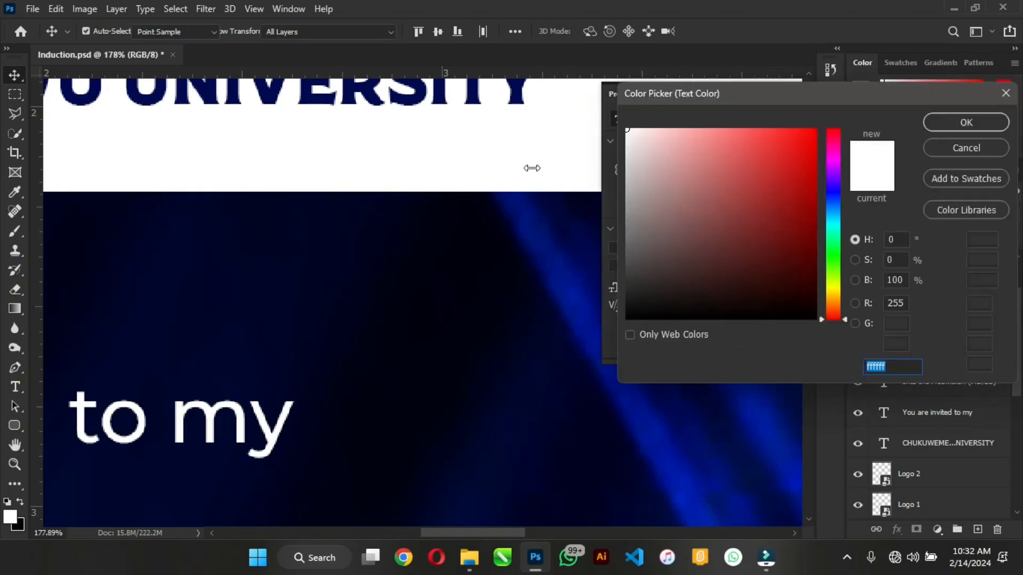
left_click(421, 94)
left_click(950, 127)
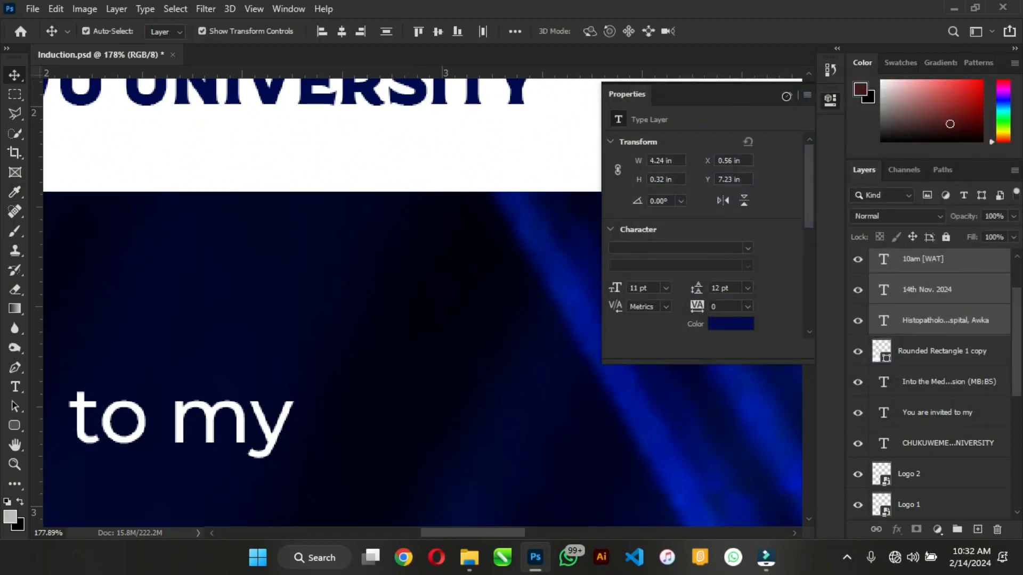
left_click(786, 96)
Stretch the lower white pill to 140.16% width and 127.27% height so it encloses the venue, date and time
scroll(366, 139, "down", 4)
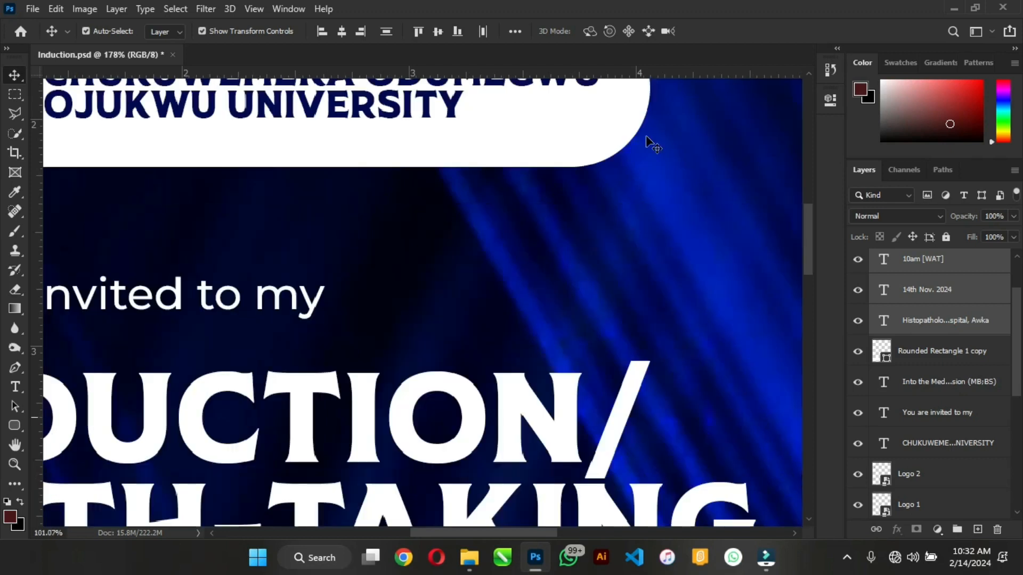
scroll(647, 141, "down", 4)
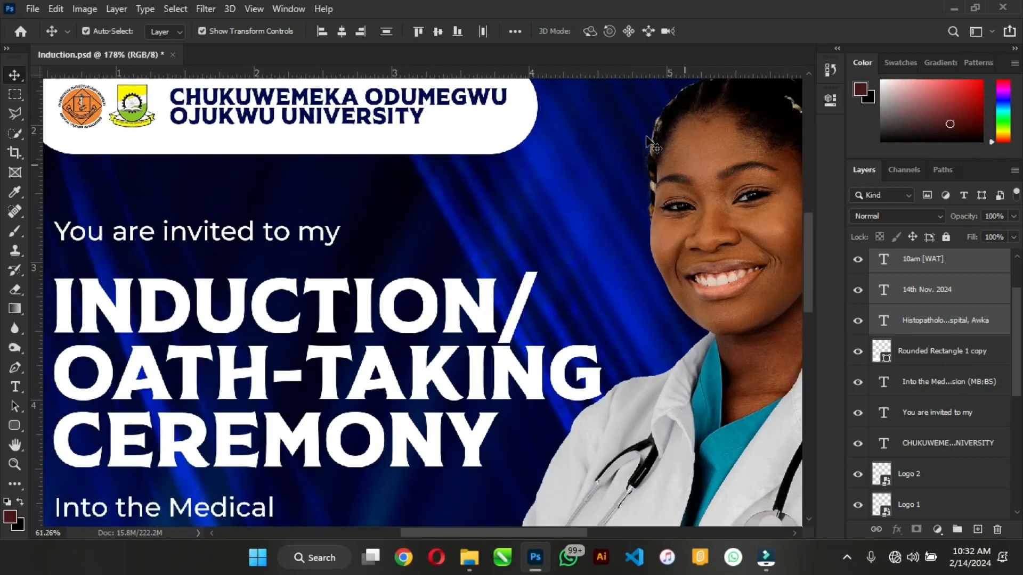
scroll(647, 141, "down", 8)
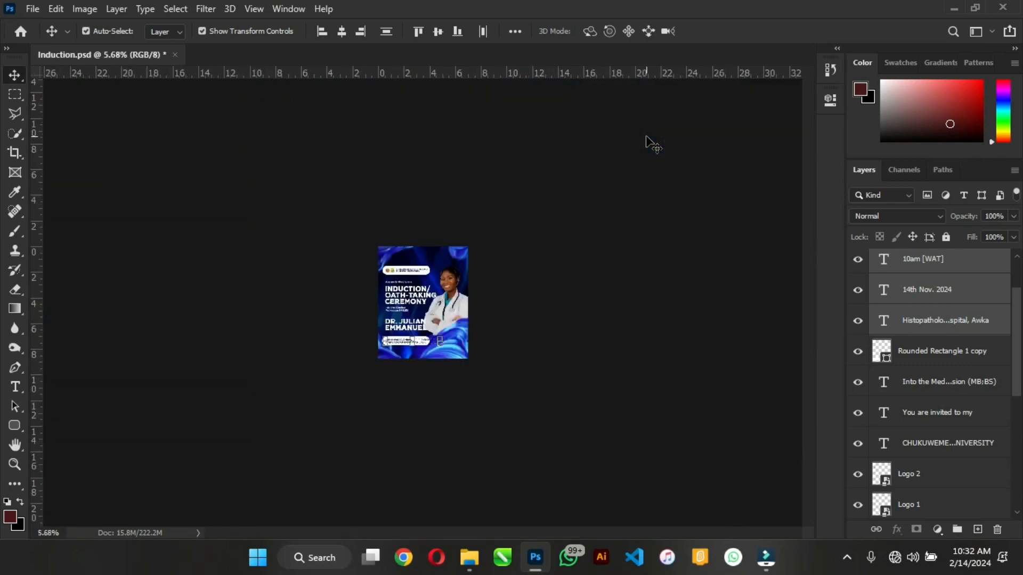
scroll(378, 344, "up", 6)
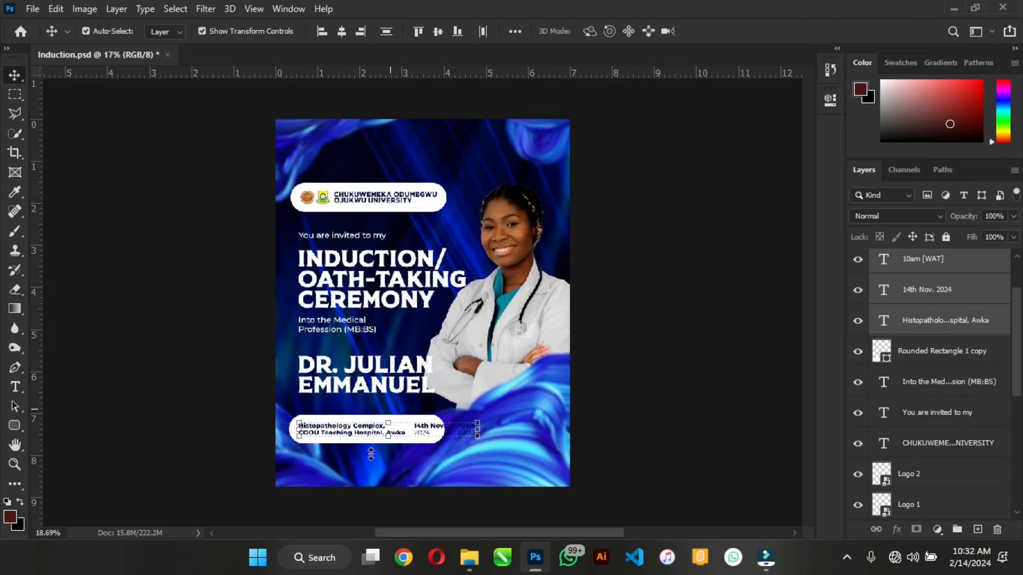
scroll(370, 454, "up", 4)
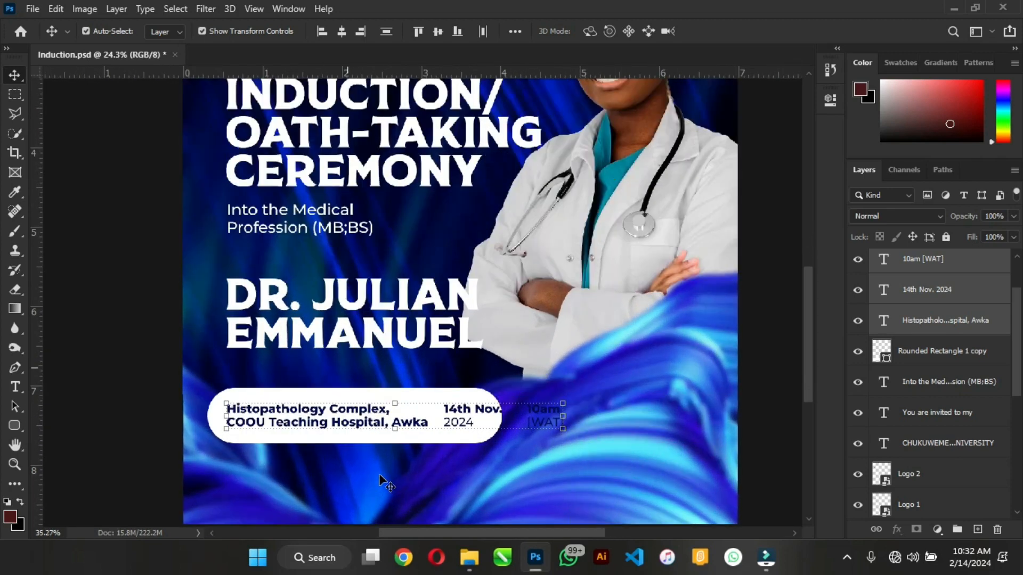
left_click(407, 361)
left_click(413, 392)
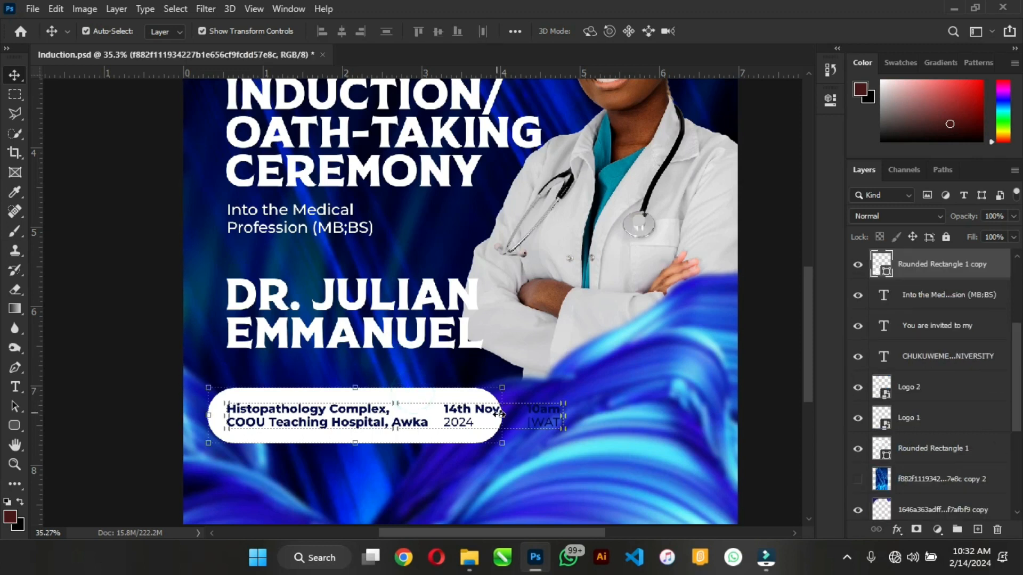
left_click_drag(500, 414, 632, 411)
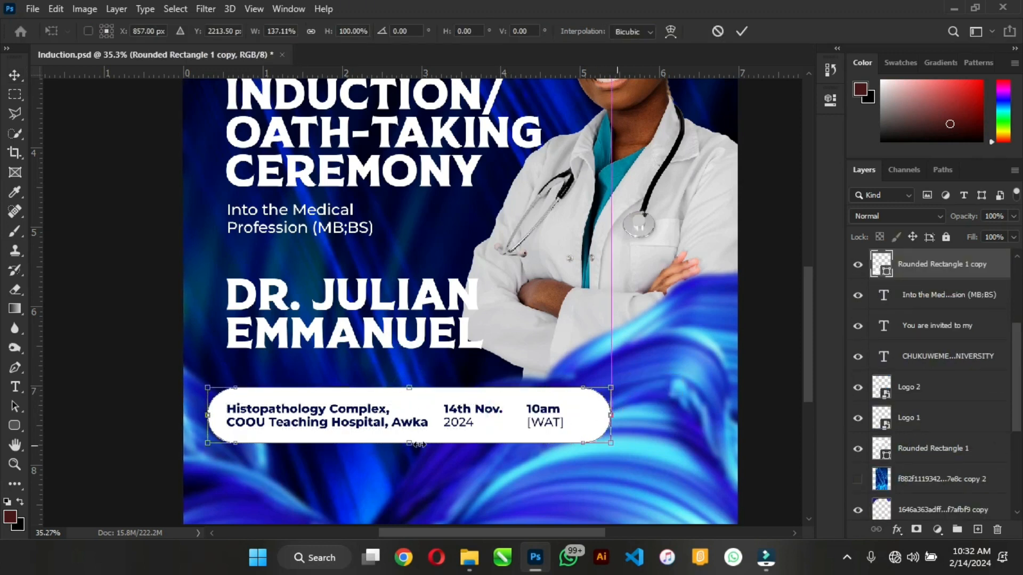
left_click_drag(409, 443, 407, 457)
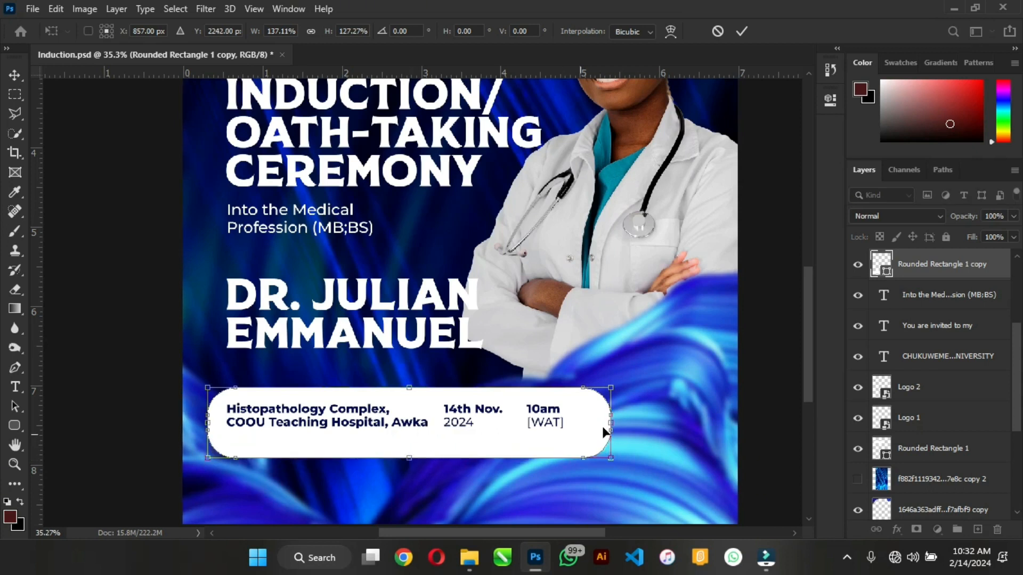
left_click_drag(614, 423, 623, 423)
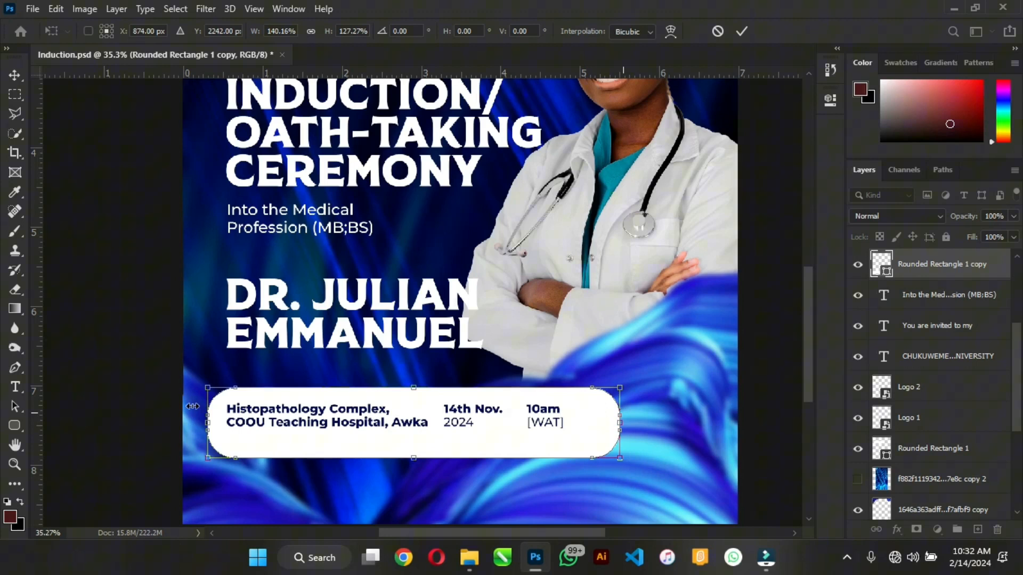
scroll(275, 433, "down", 3)
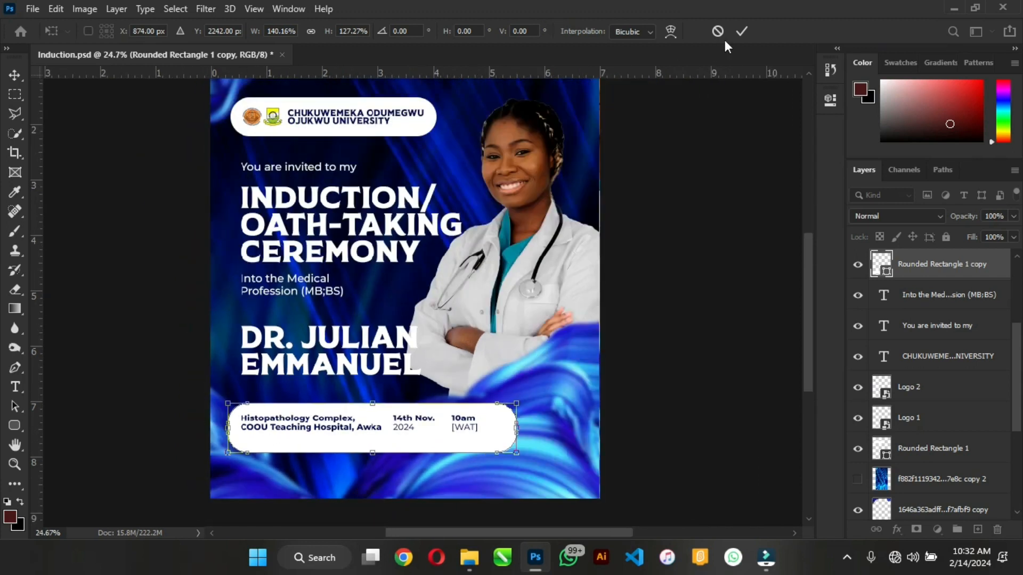
left_click(741, 30)
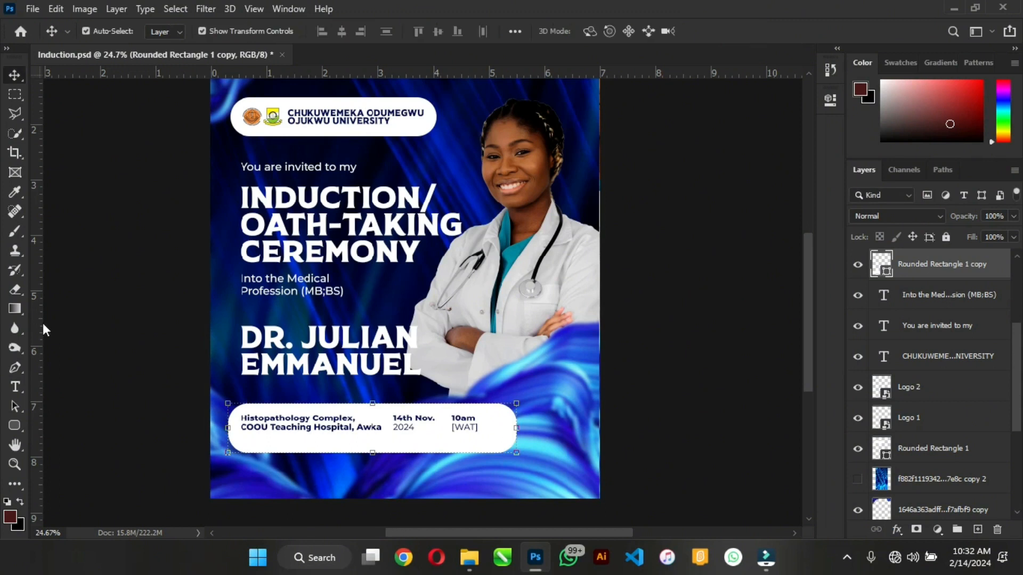
Move the lower pill slightly left to about 60 px from the canvas edge and place a vertical guide along its left end
left_click_drag(38, 321, 248, 153)
left_click(143, 294)
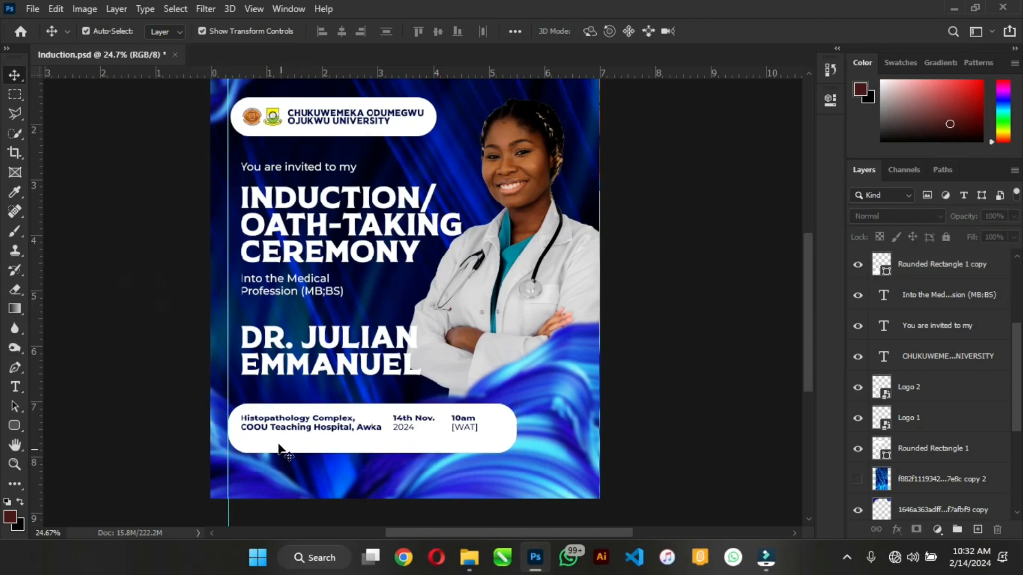
left_click_drag(271, 453, 266, 452)
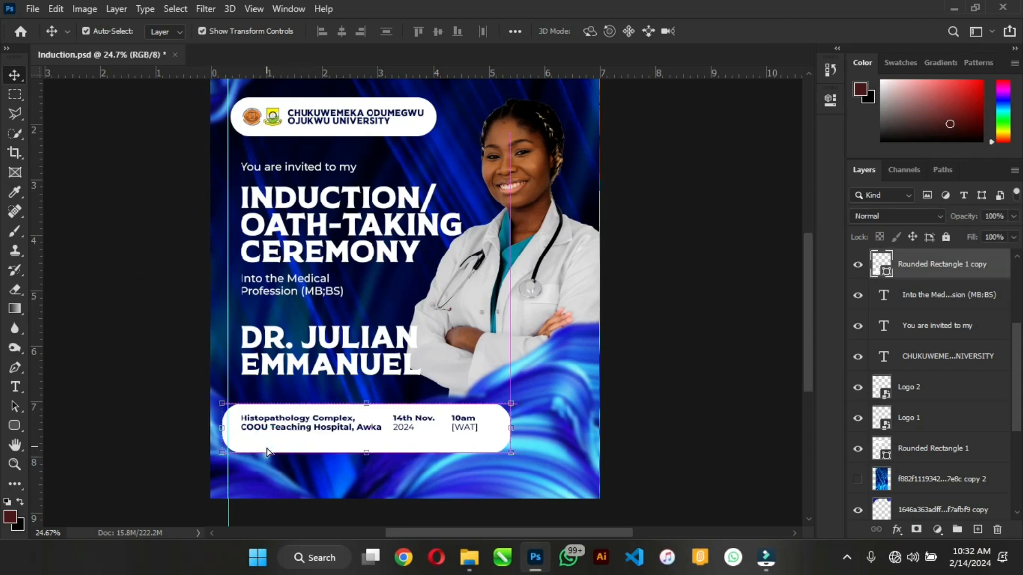
left_click_drag(227, 376, 221, 376)
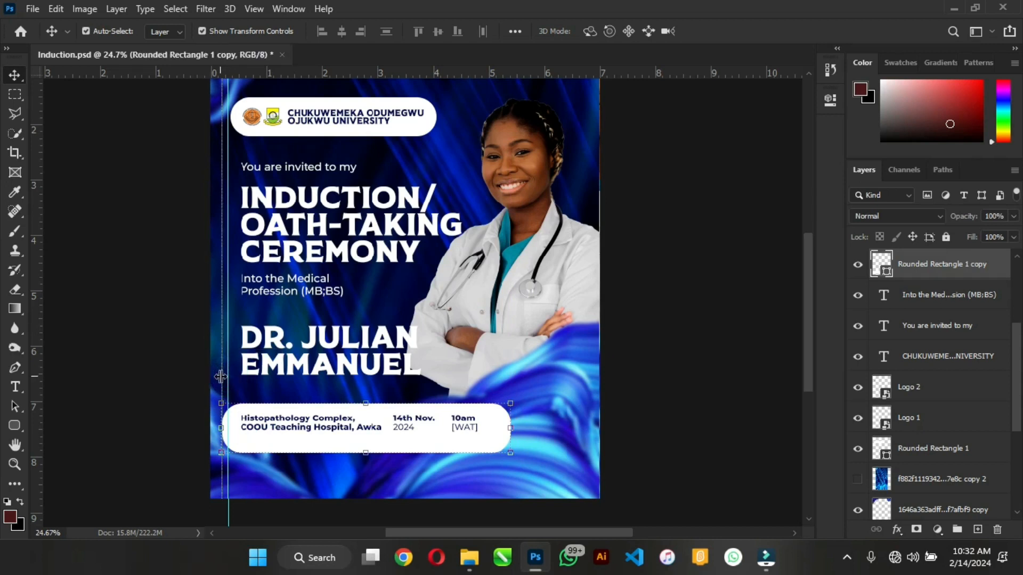
Stretch the upper white pill to 111.59% width and 112.44% height, with its left end on the vertical guide
left_click(233, 120)
left_click_drag(231, 114, 222, 113)
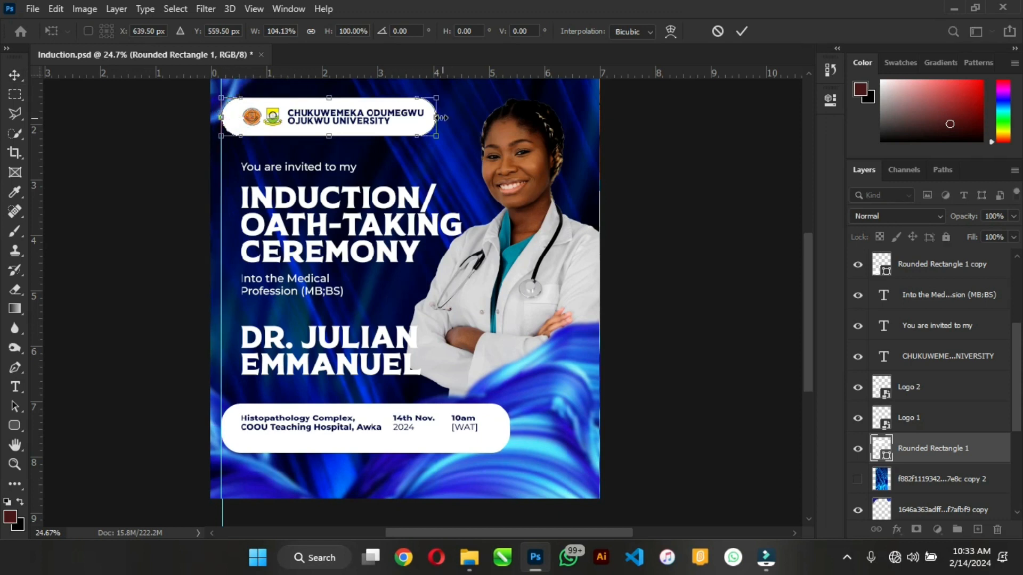
left_click_drag(436, 113, 451, 113)
left_click_drag(336, 98, 340, 89)
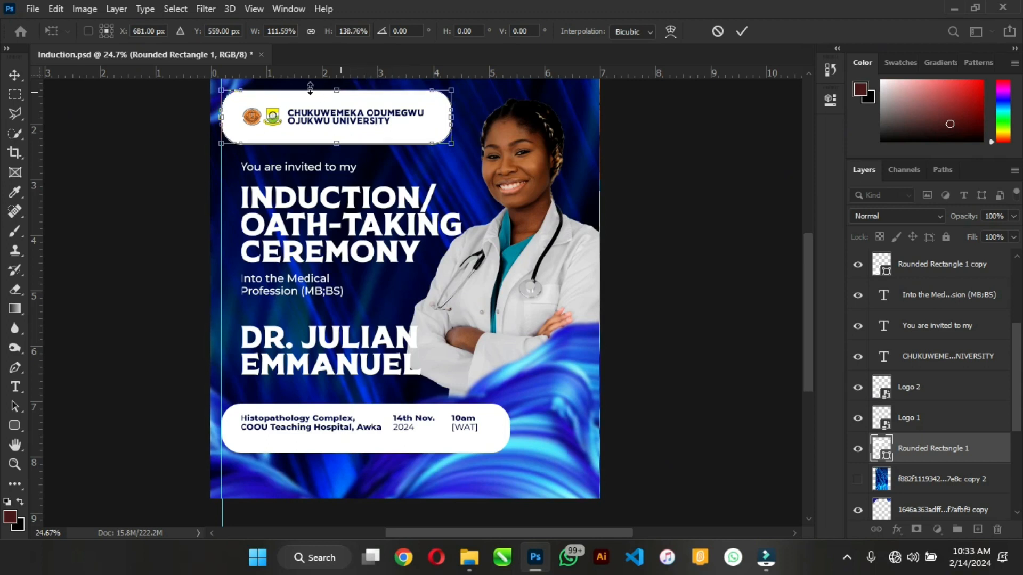
scroll(303, 91, "up", 3)
scroll(371, 207, "up", 2)
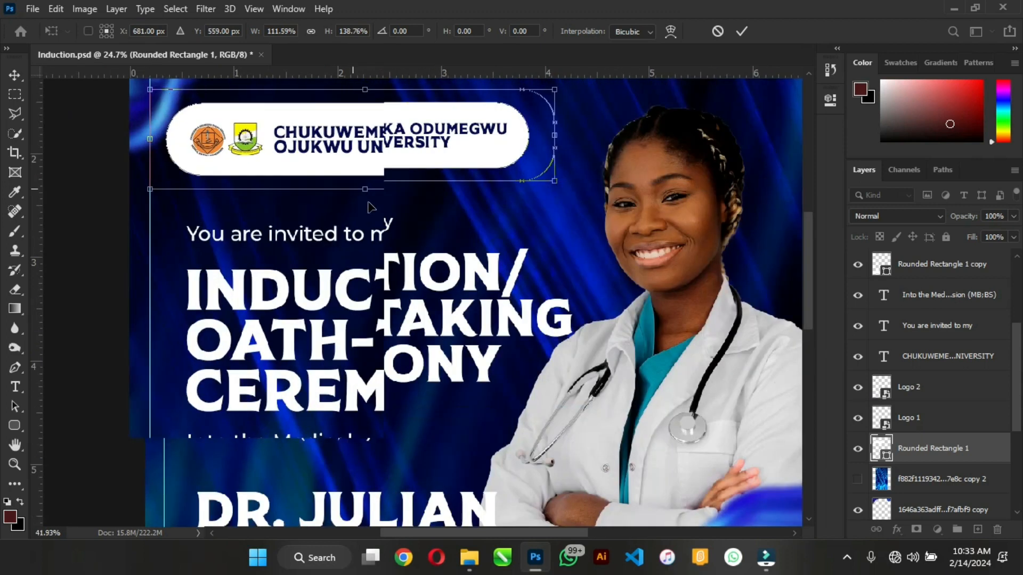
scroll(371, 207, "up", 3)
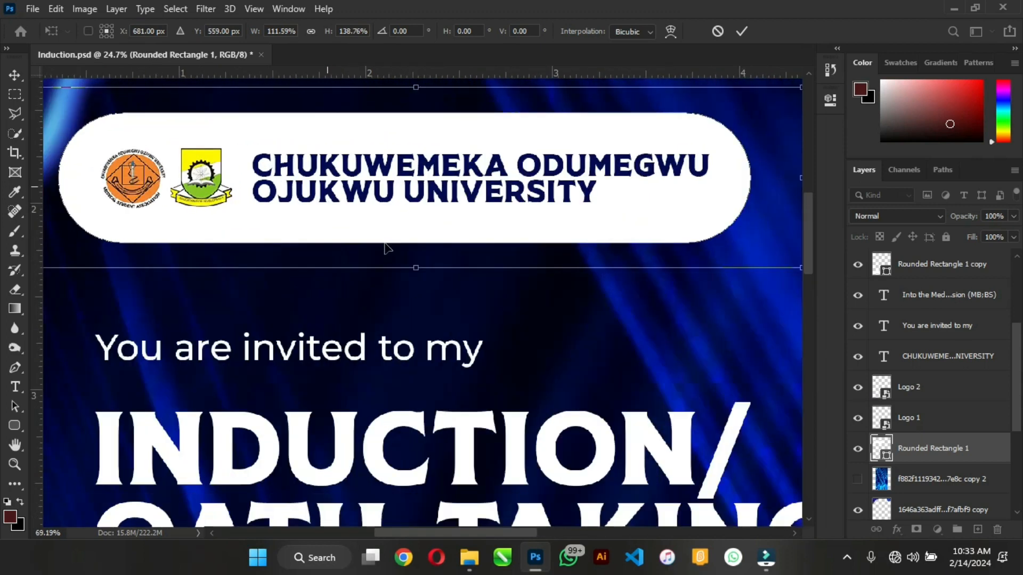
mouse_move(416, 266)
left_mouse_down()
mouse_move(419, 242)
mouse_move(422, 250)
left_mouse_up()
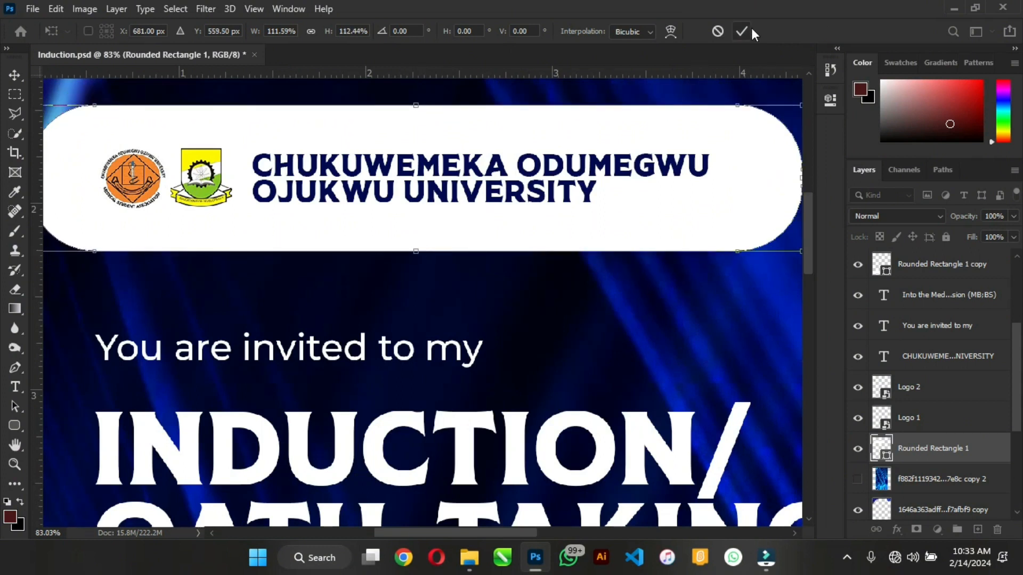
Increase the corner radius of the upper pill so that its ends are fully rounded
left_click(829, 100)
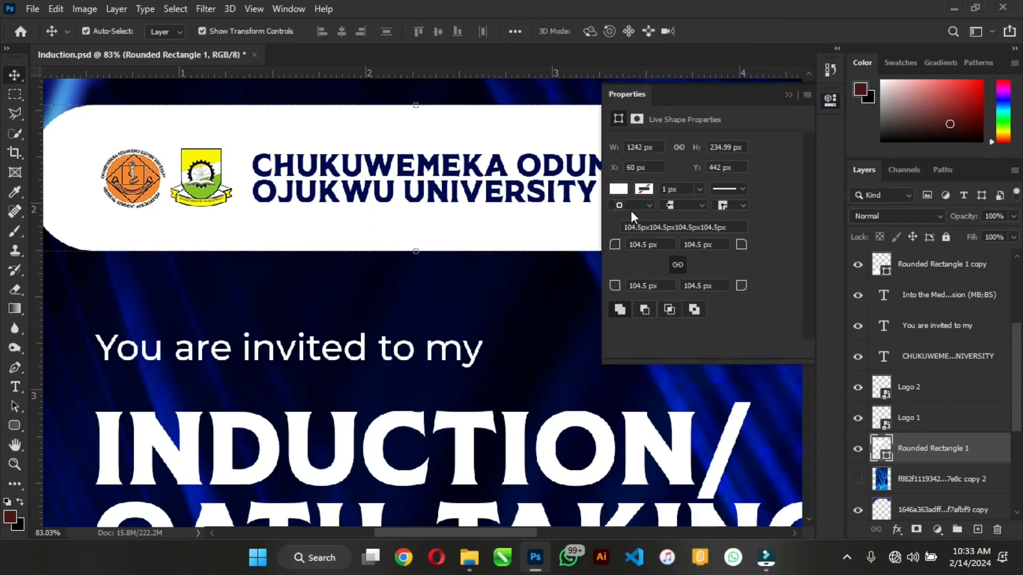
left_click_drag(615, 246, 721, 246)
left_click(785, 94)
scroll(523, 148, "down", 5)
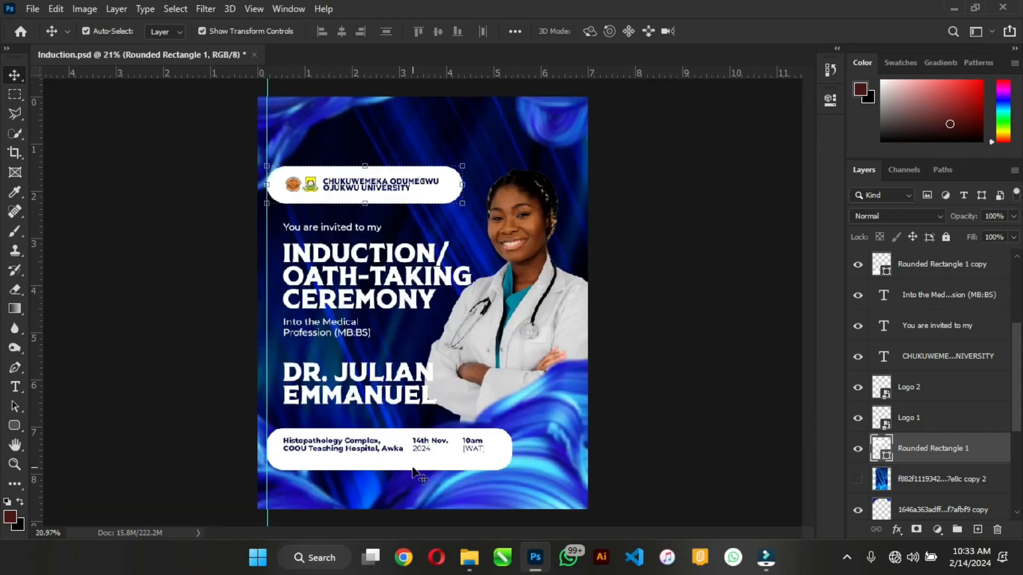
Set the corner radius of the lower pill to 133 px on all four corners
left_click(414, 468)
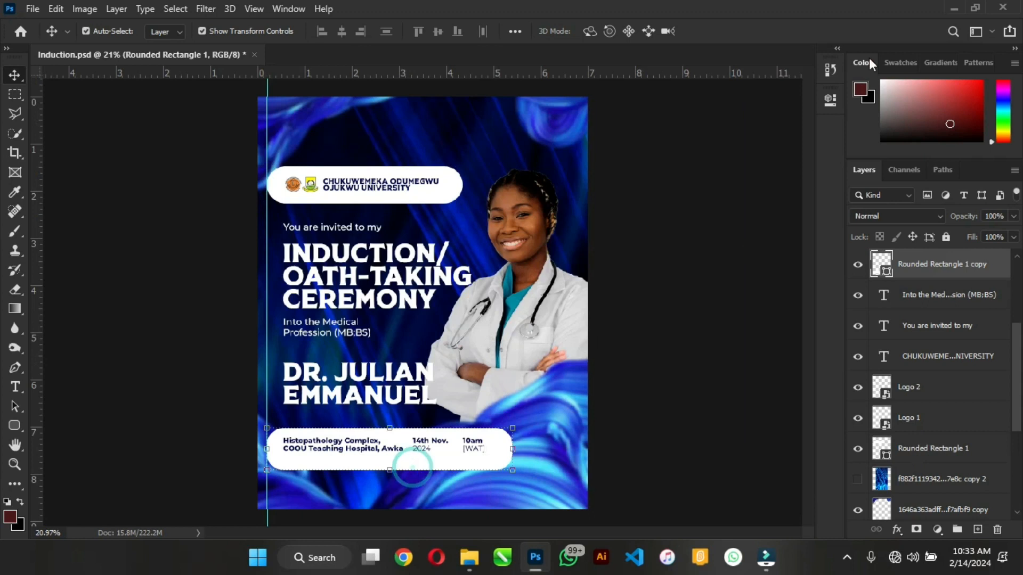
left_click(828, 99)
left_click_drag(613, 240, 894, 244)
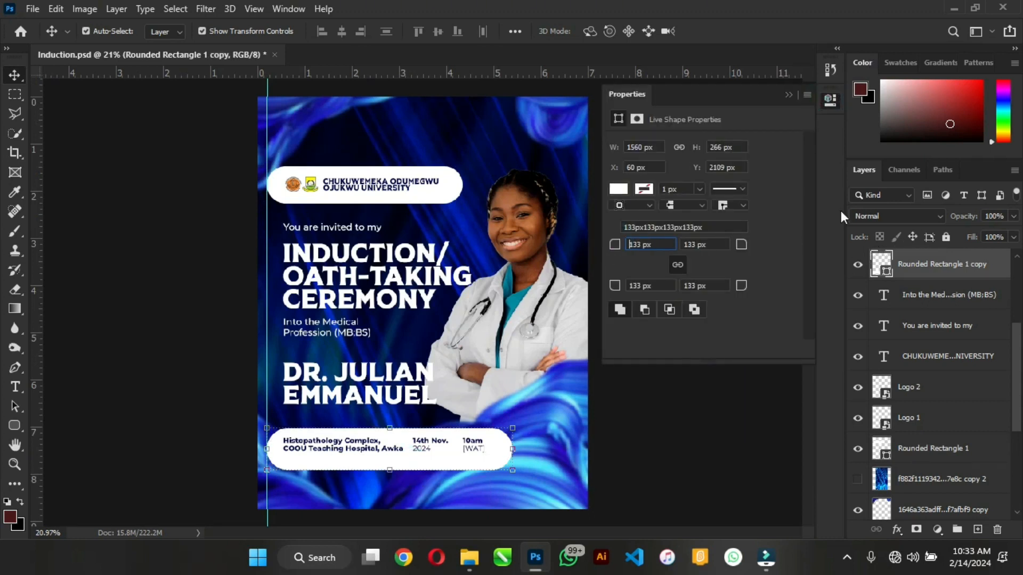
left_click(790, 94)
scroll(360, 441, "down", 4)
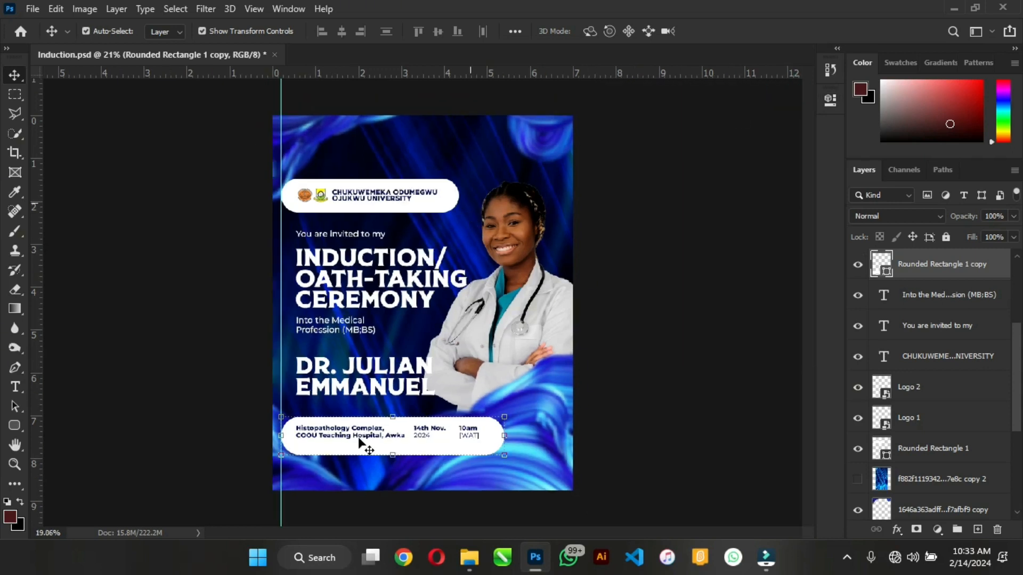
Widen the lower pill to 102.88% by extending its right end, keeping the left end on the guide
scroll(352, 448, "up", 5)
scroll(301, 502, "up", 3)
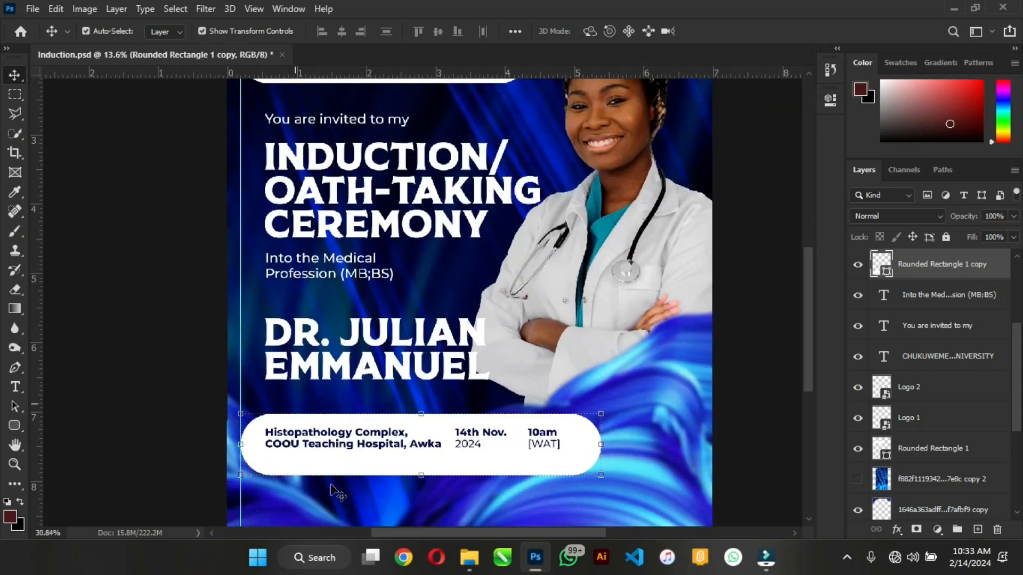
scroll(337, 493, "up", 5)
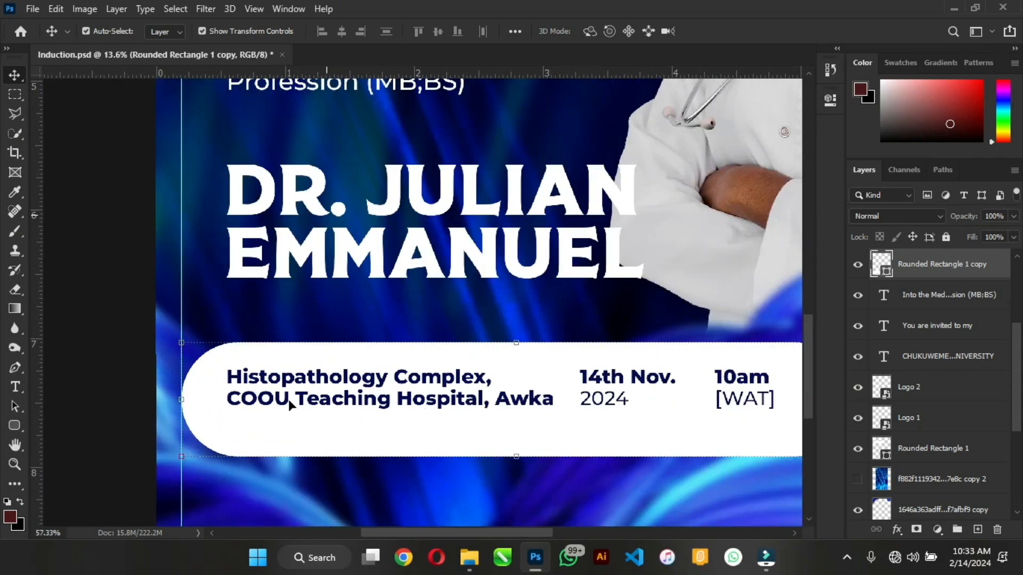
scroll(152, 363, "down", 3)
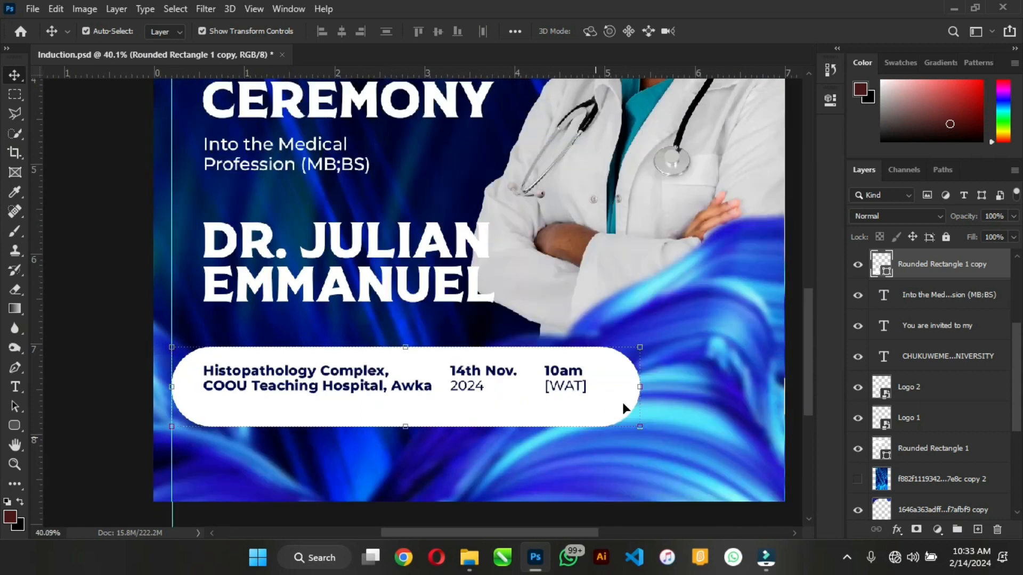
left_click_drag(646, 386, 658, 389)
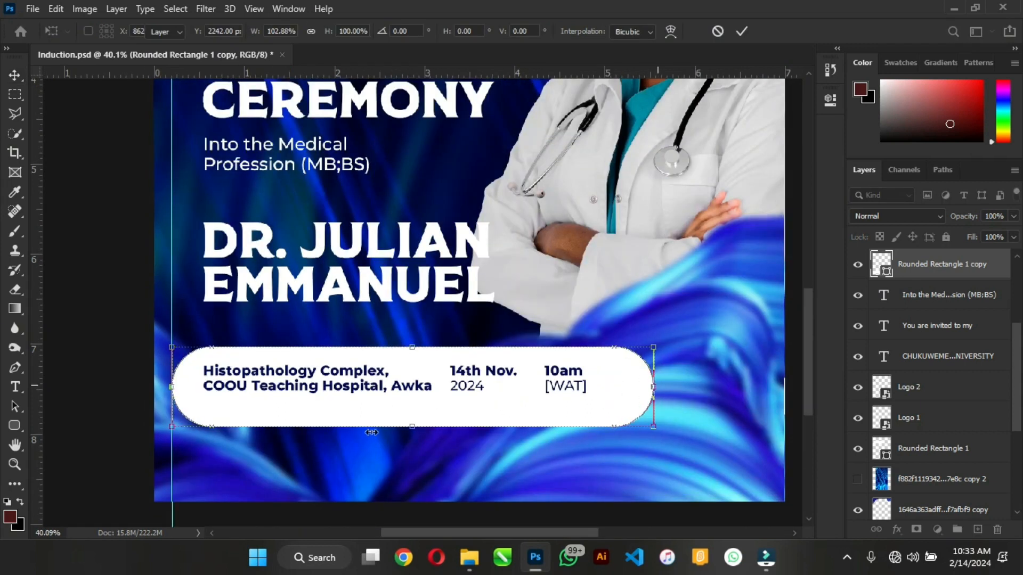
scroll(359, 426, "up", 2)
scroll(361, 431, "up", 1)
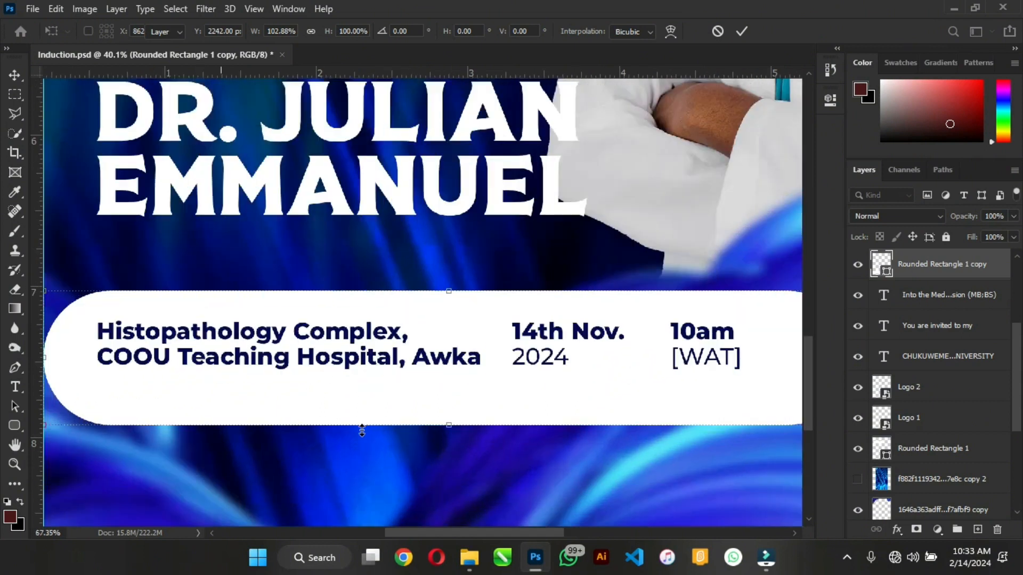
key("Return")
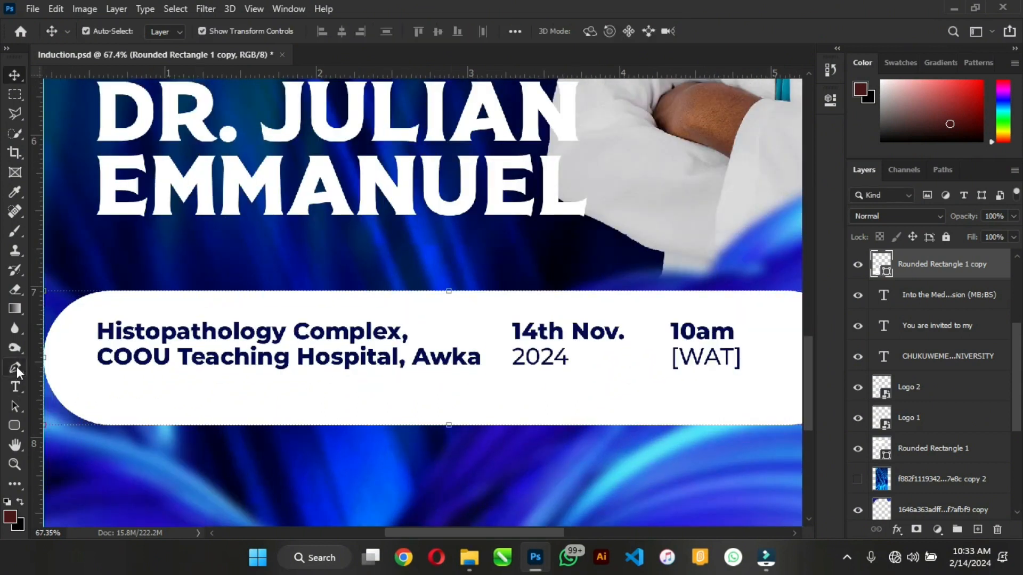
left_click(16, 368)
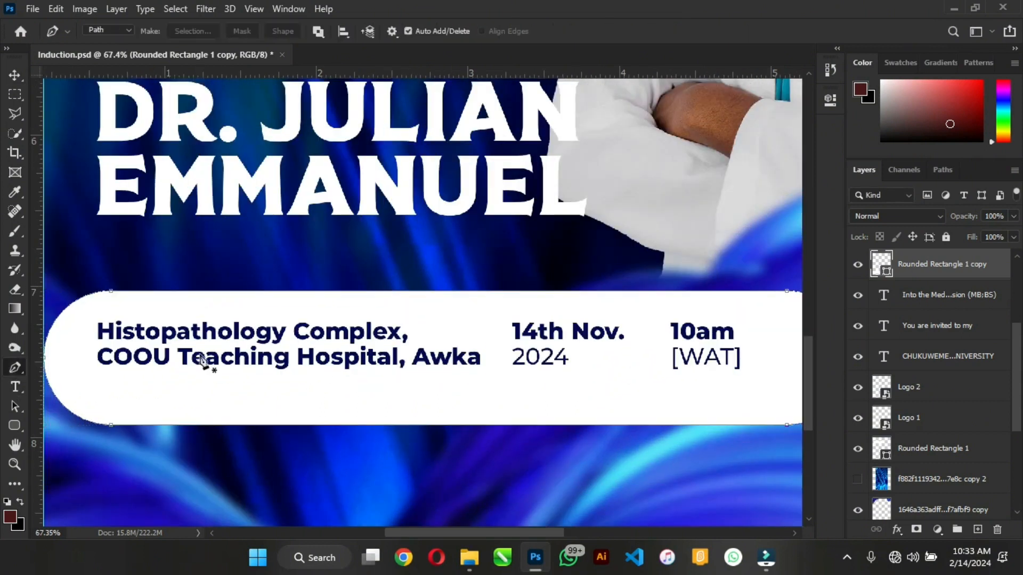
left_click(496, 317)
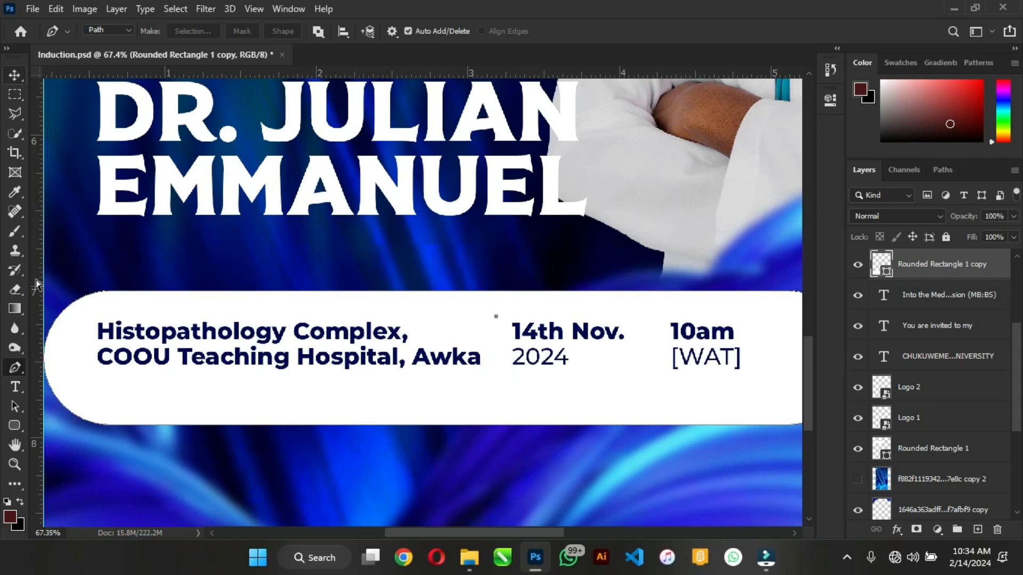
key("ctrl+z")
Draw a thin vertical rectangle about 8 by 131 px between the venue and date texts and fill it with black
left_click(15, 425)
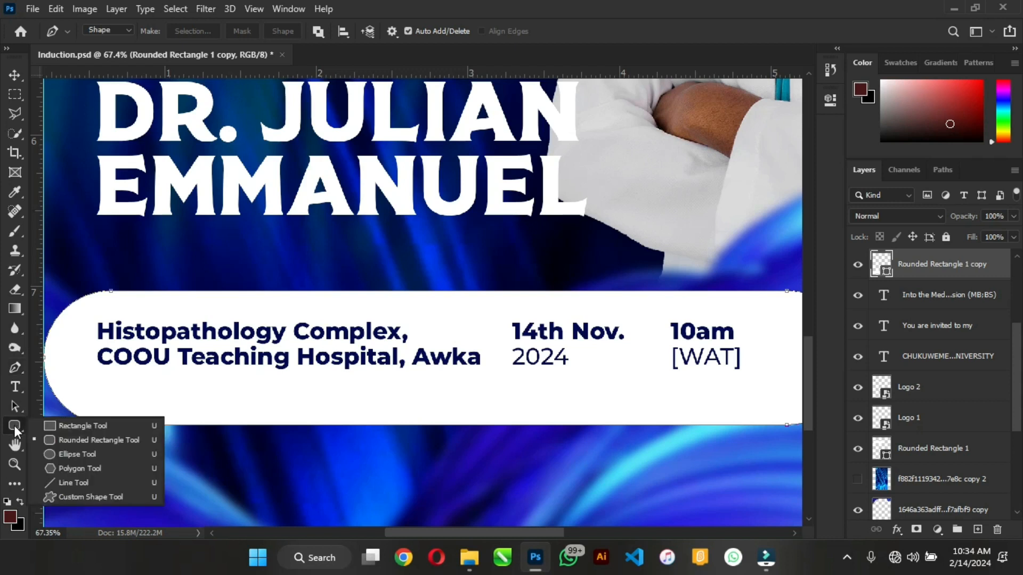
left_click(62, 435)
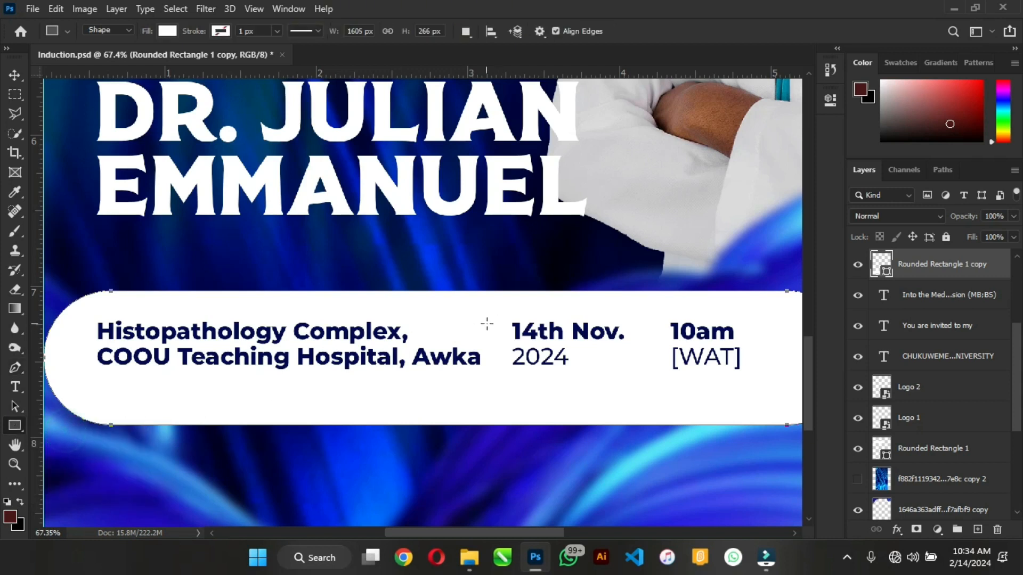
left_click_drag(491, 318, 493, 382)
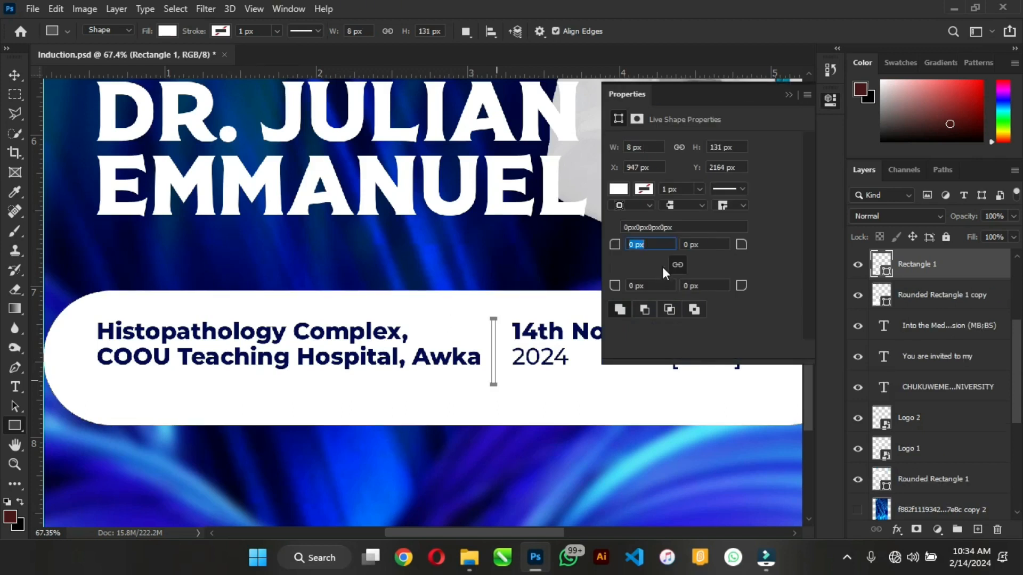
left_click(619, 188)
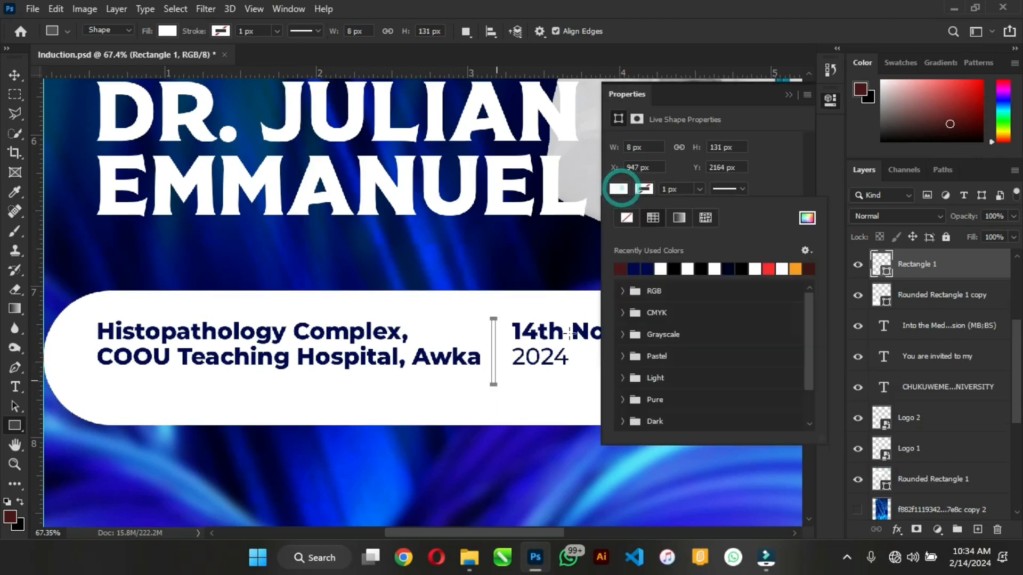
left_click(674, 269)
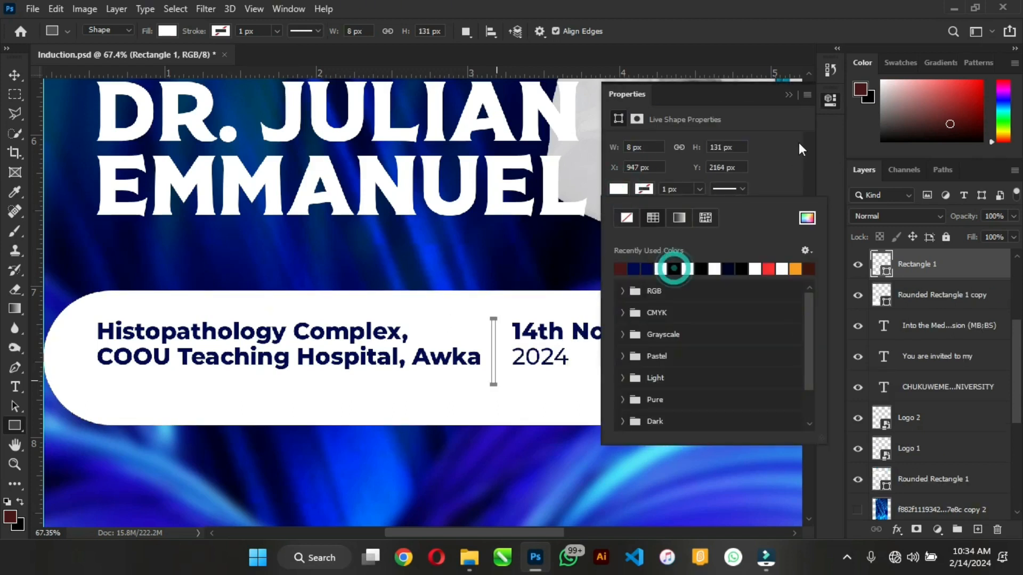
left_click(793, 94)
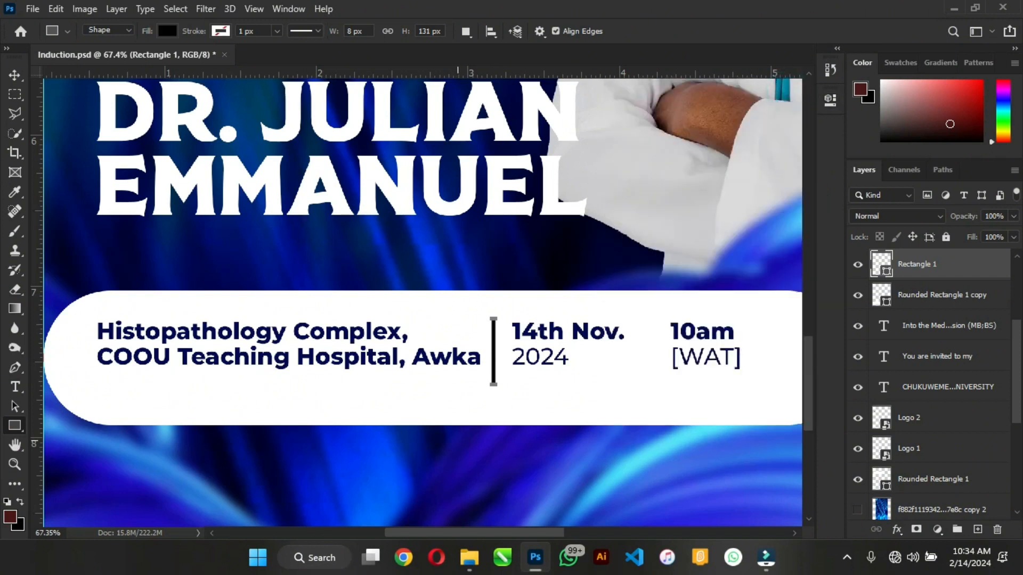
Duplicate the black divider and place the copy at the same height between the date and time texts
left_click(15, 74)
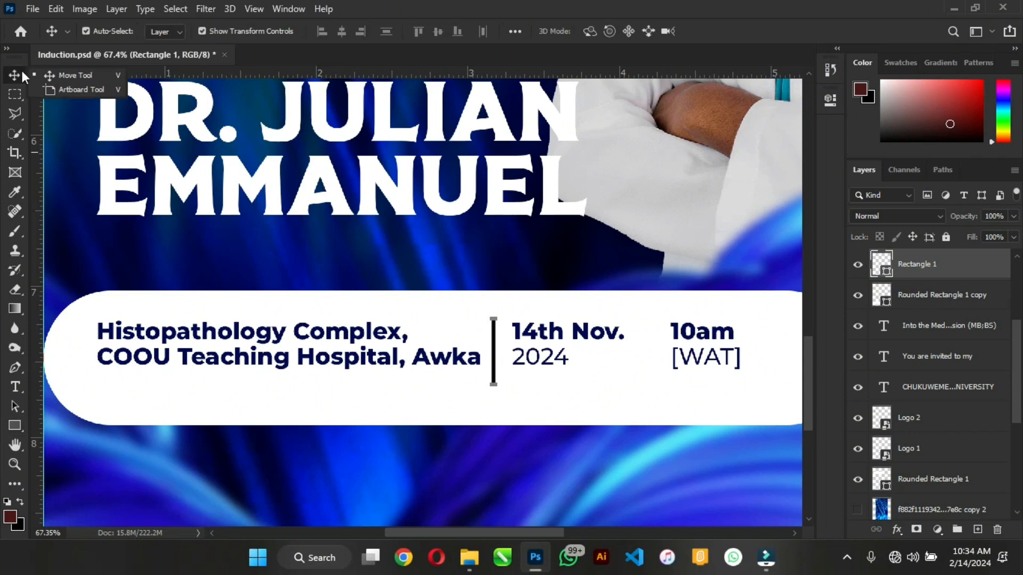
left_click_drag(493, 360, 657, 364)
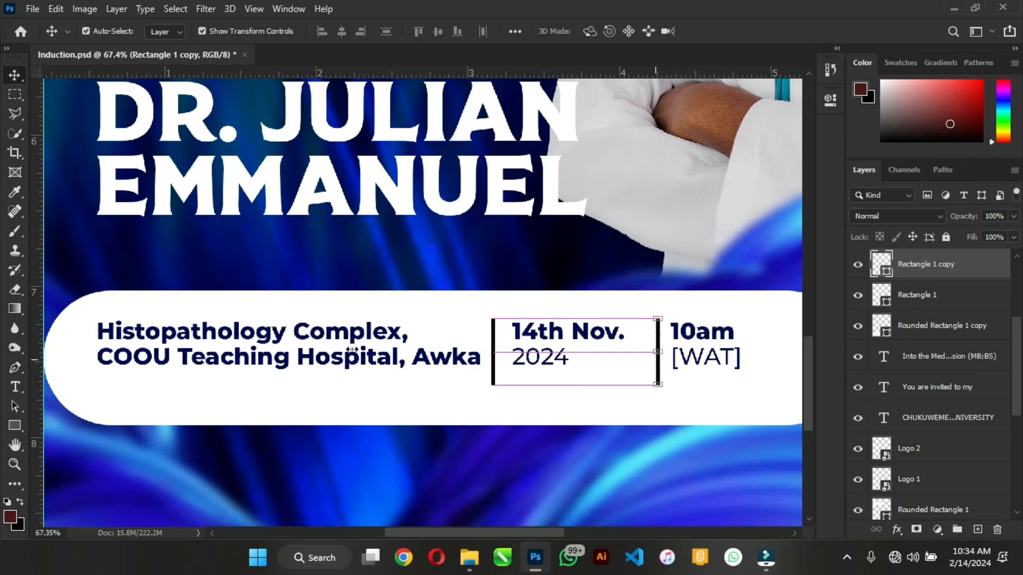
scroll(304, 349, "down", 1)
key("ctrl+minus")
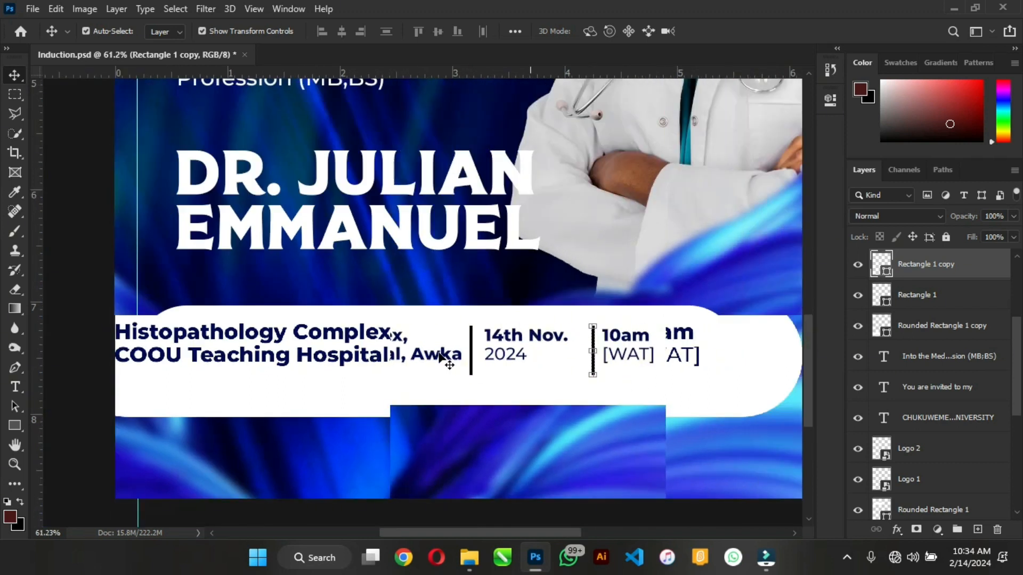
Align the venue, date and time texts with the second divider by vertical centers and move them down toward the pill's middle
left_click(520, 338)
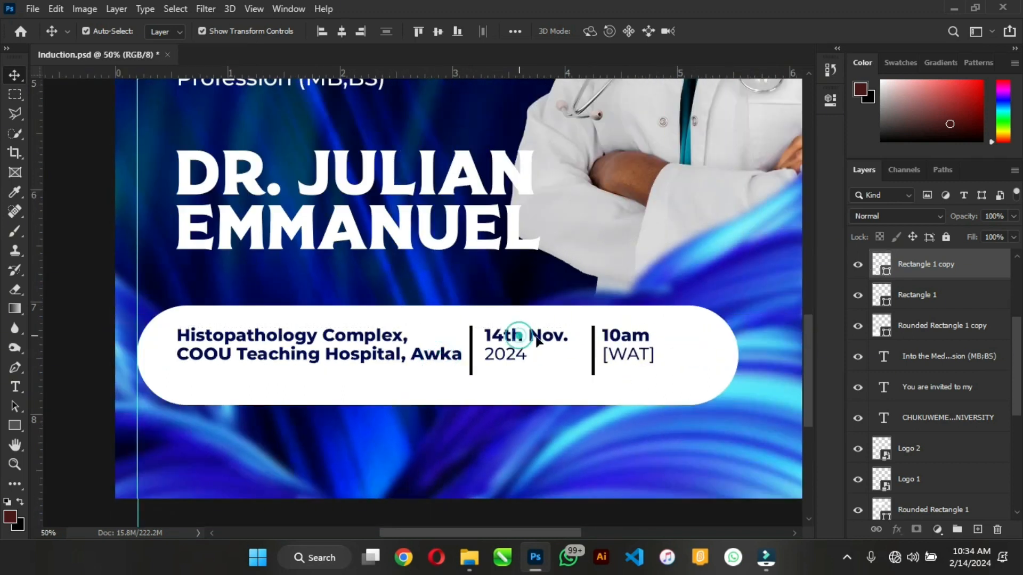
left_click(630, 338)
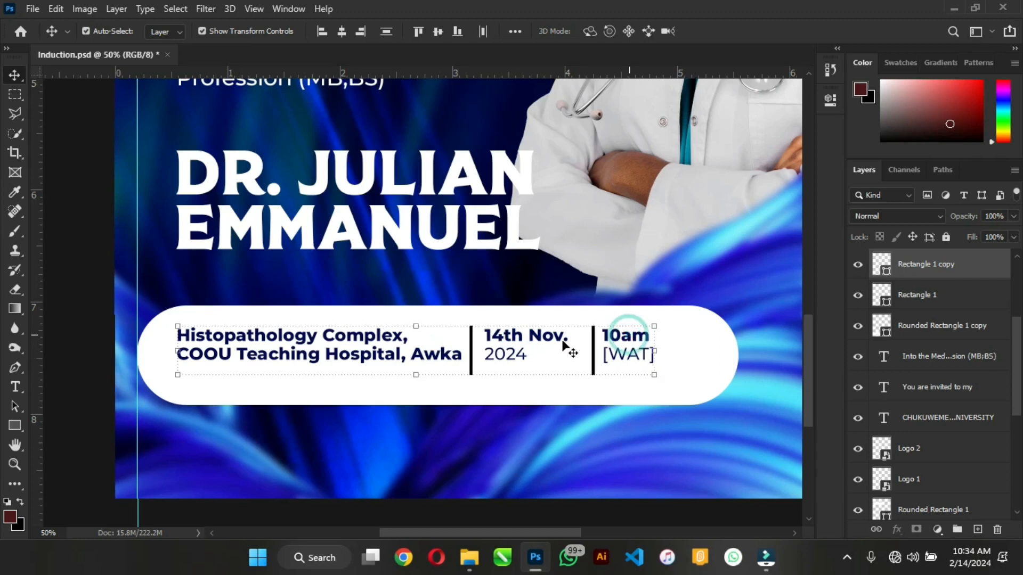
left_click(440, 32)
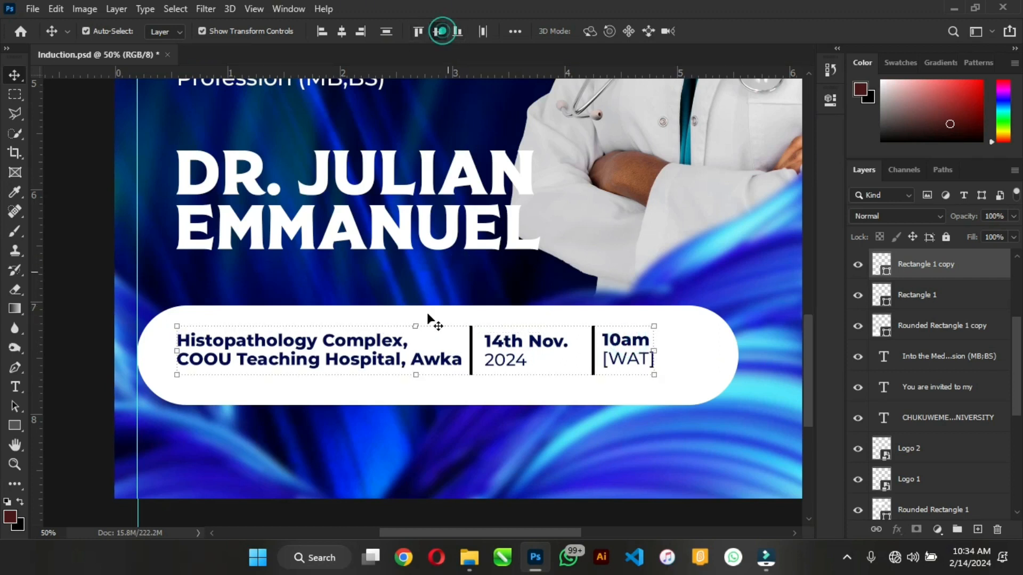
left_click_drag(519, 345, 517, 353)
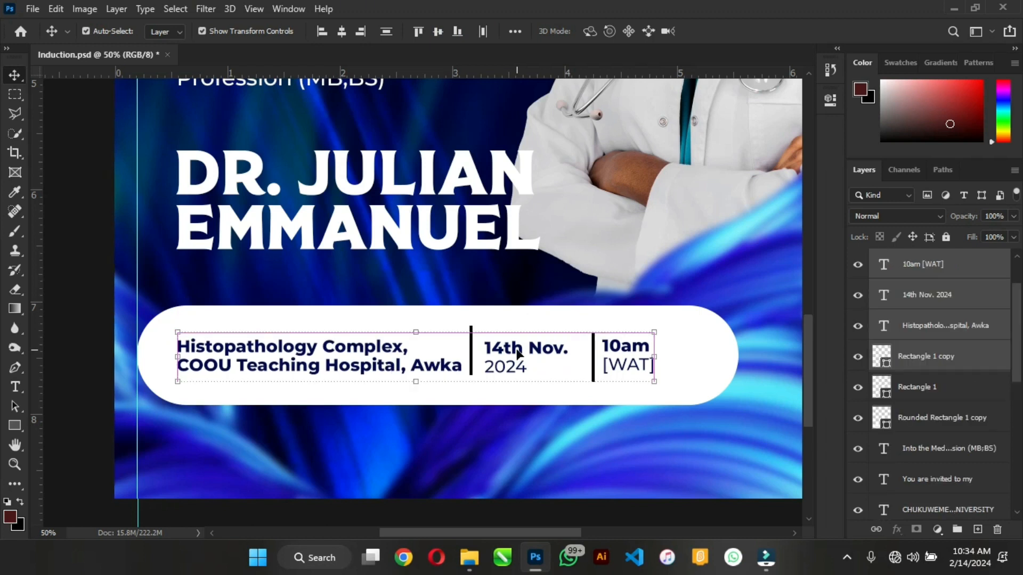
left_click_drag(261, 353, 263, 354)
left_click(372, 413)
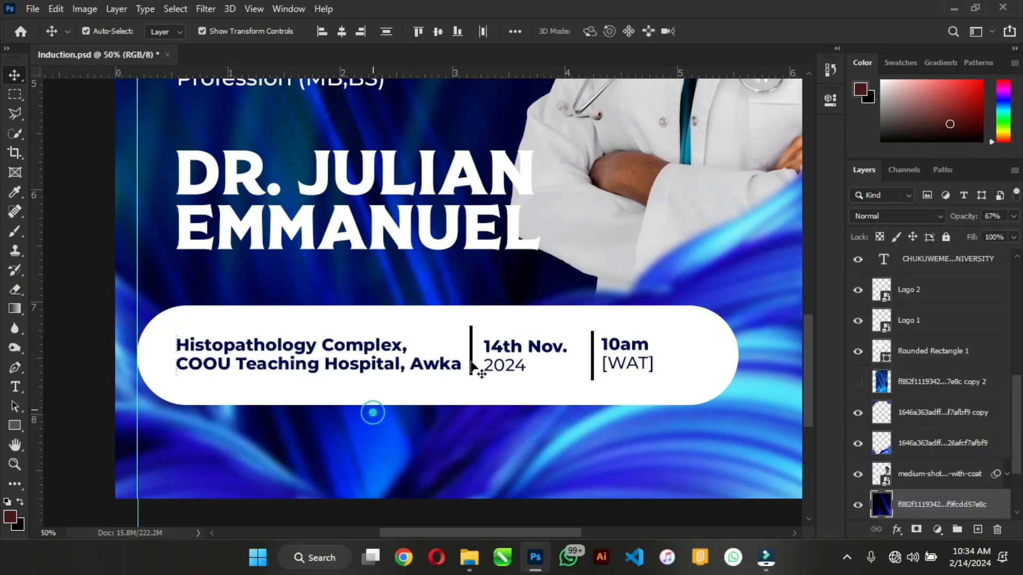
Nudge the "14th Nov. 2024" text slightly to the right, away from the first black divider
left_click(471, 358)
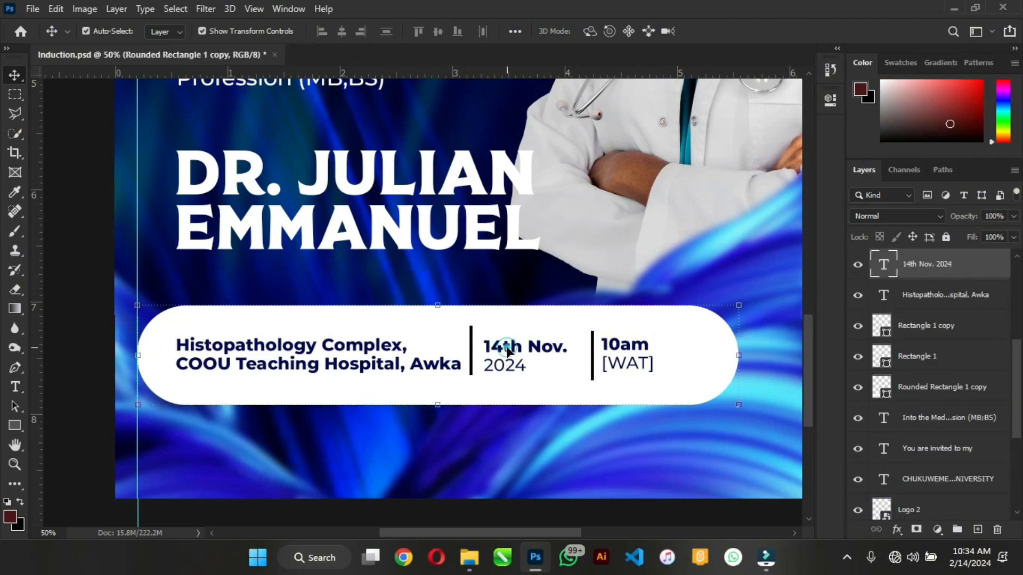
left_click(500, 347)
key("Right")
key("Right")
key("Right")
key("Right")
key("Right")
key("Right")
key("Right")
key("Right")
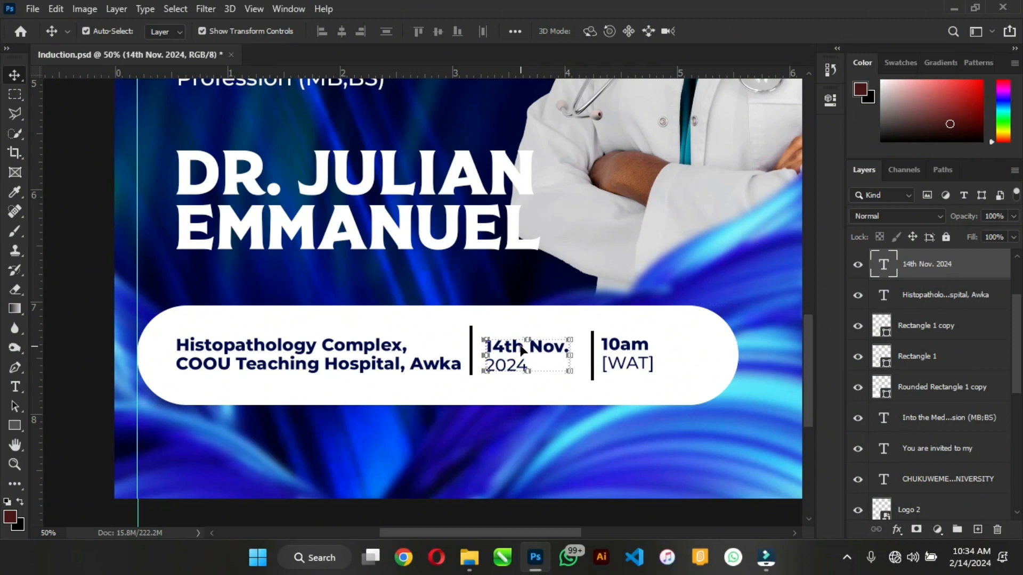
key("Right")
key("Right")
key("Right")
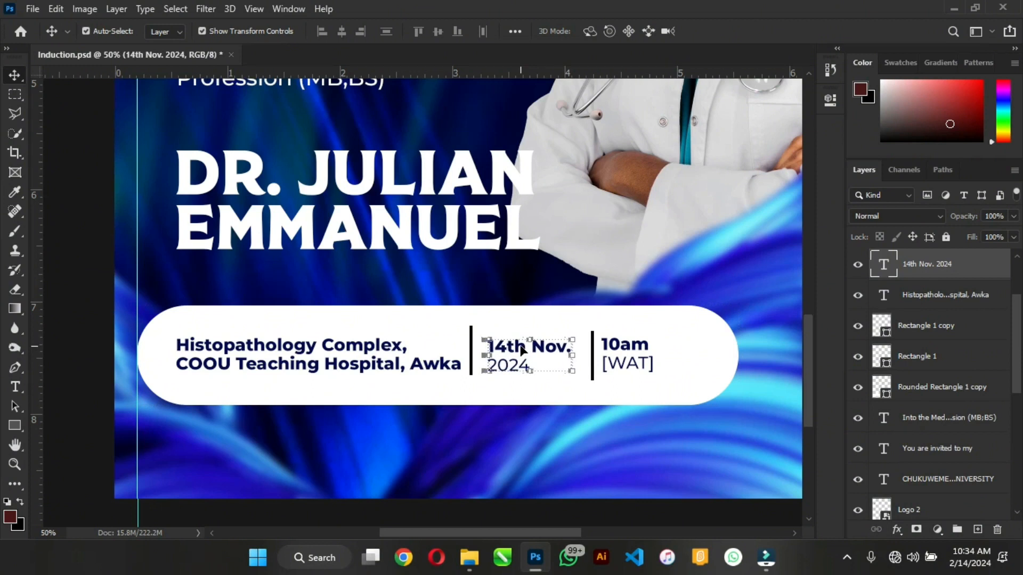
Nudge the "10am [WAT]" text slightly to the right, away from the second divider
left_click(650, 364)
key("Right")
key("Right")
key("Right")
key("Right")
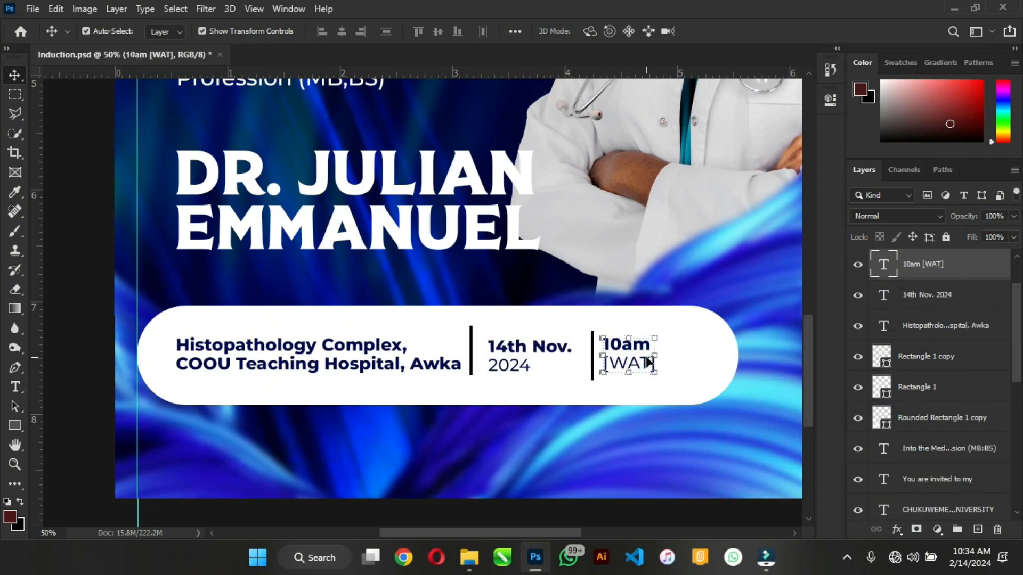
key("Right")
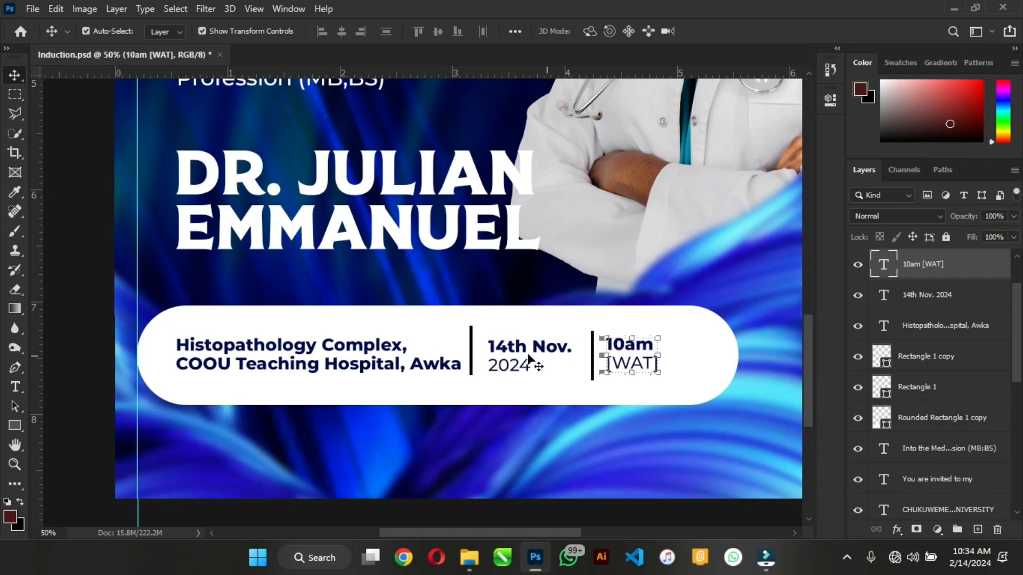
Select both black dividers in the lower pill and align them with each other by vertical centers
left_click(469, 346)
left_click(471, 341)
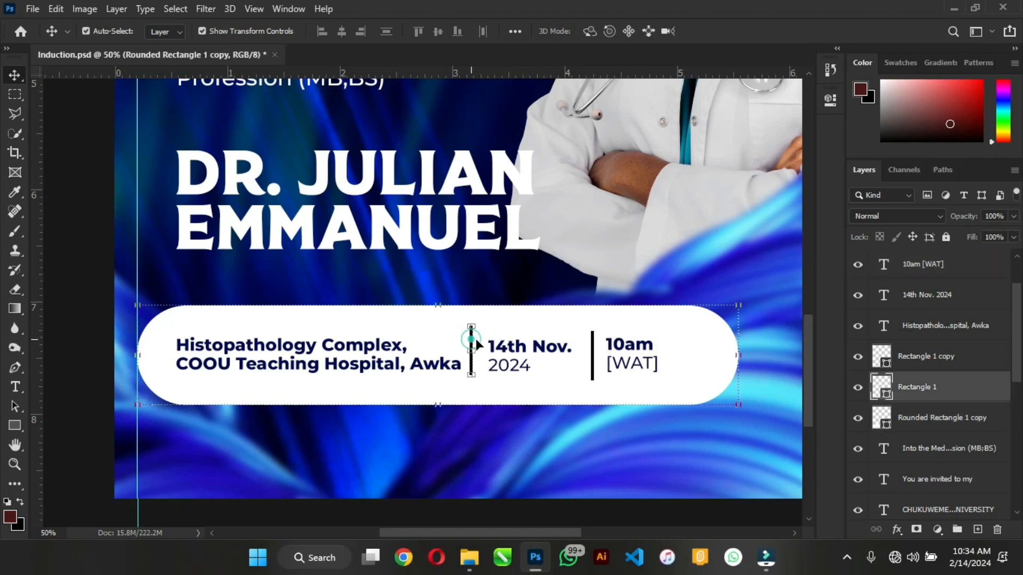
left_click(592, 354, "shift")
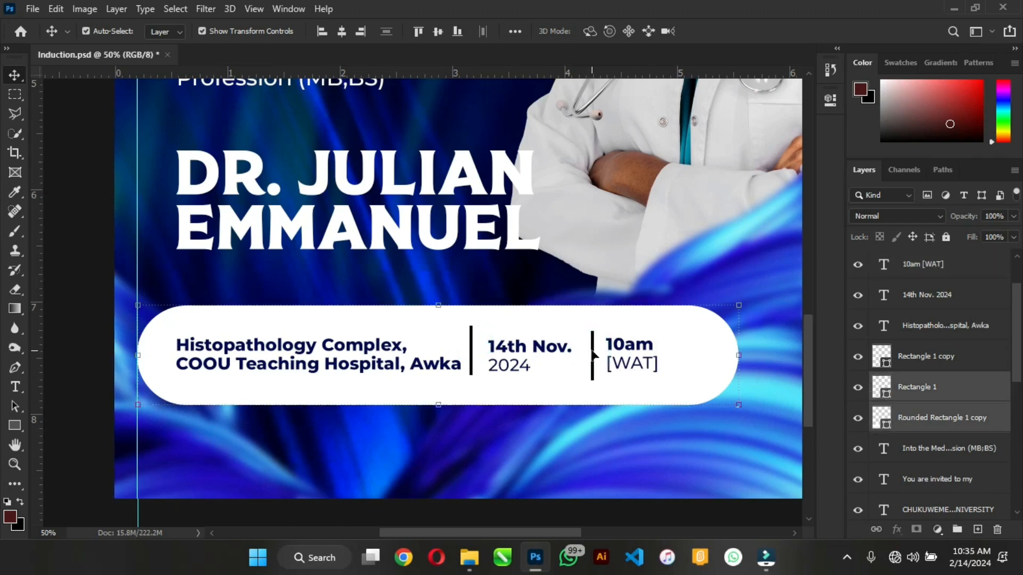
left_click(610, 330, "shift")
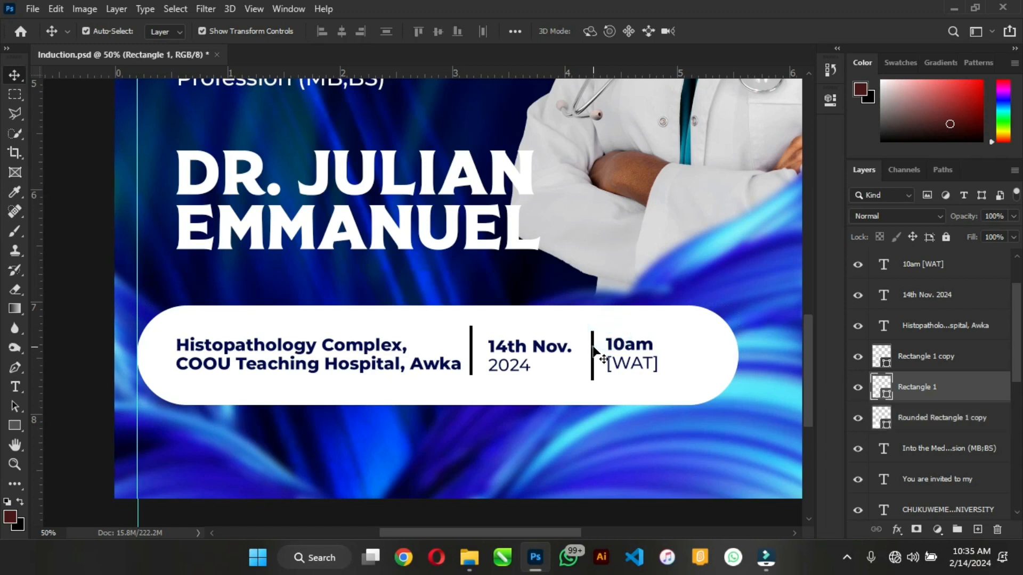
left_click(593, 351, "shift")
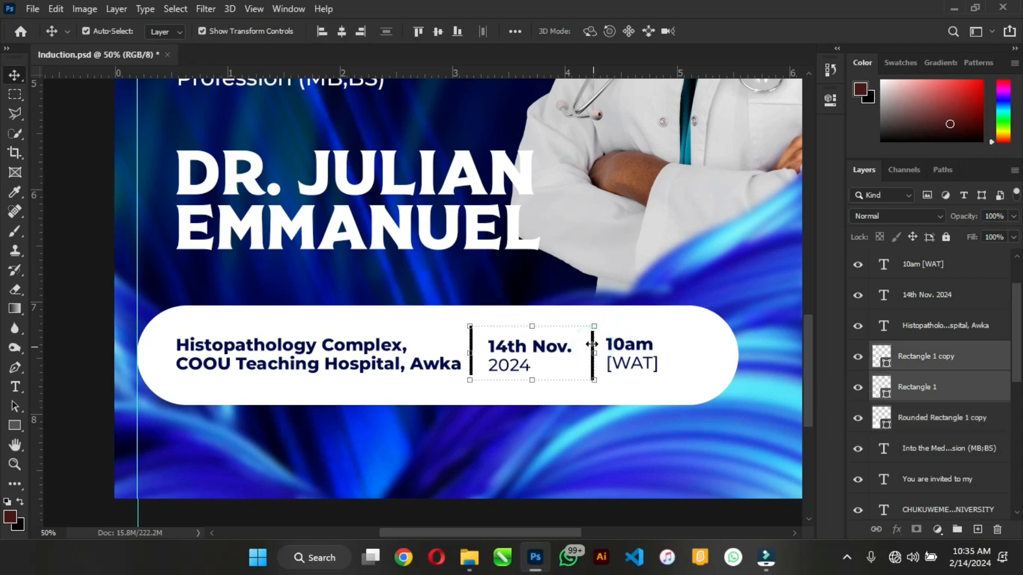
left_click(445, 36)
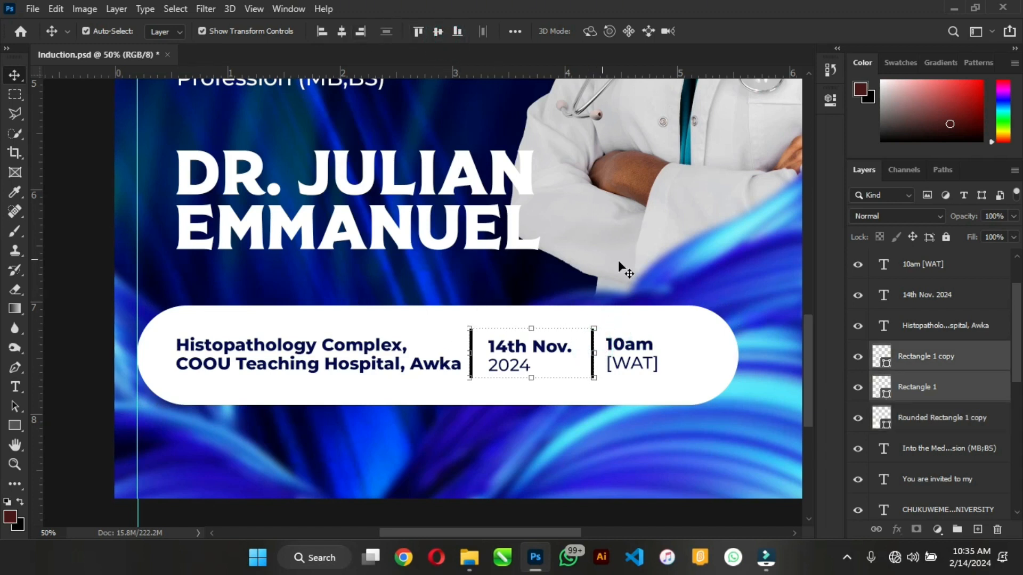
Remove the vertical guide running along the left ends of the pills
scroll(619, 262, "down", 6)
left_click(141, 311)
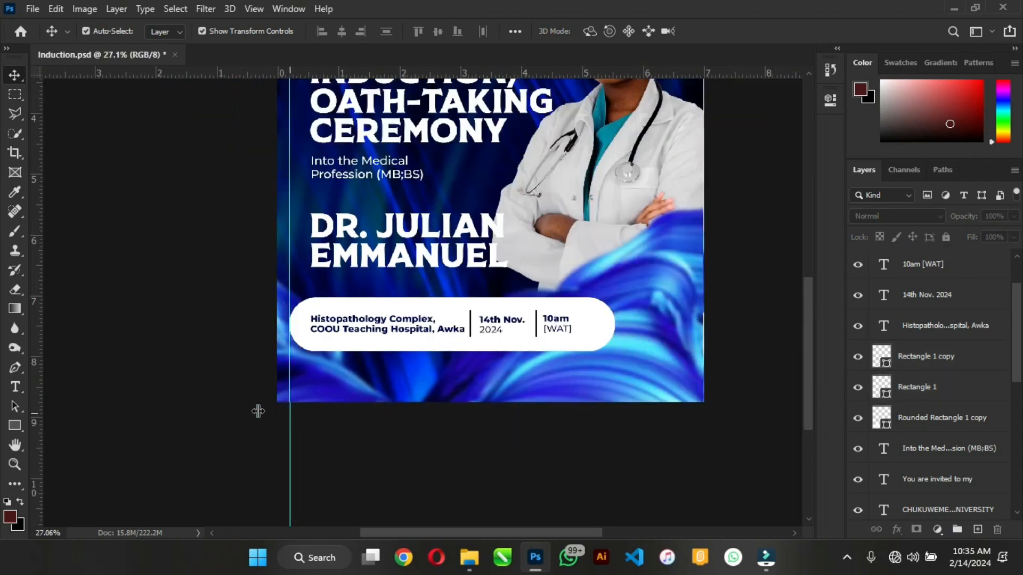
left_click_drag(289, 414, 171, 373)
left_click(171, 369)
scroll(141, 405, "down", 1)
scroll(142, 410, "down", 2)
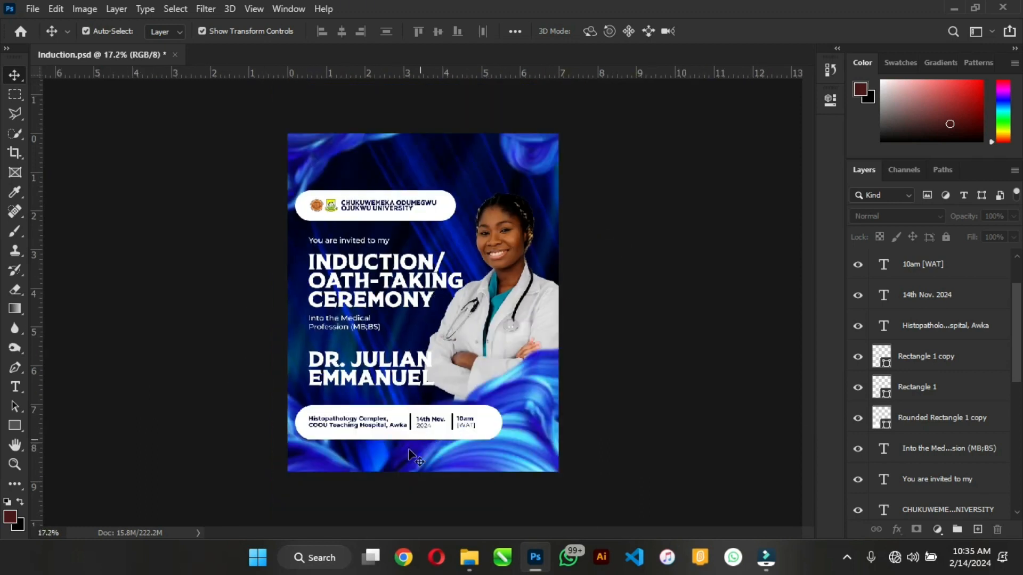
Draw a thin horizontal rectangle about 605 by 8 px under "Into the Medical Profession (MB;BS)" and fill it with white
scroll(414, 457, "up", 2)
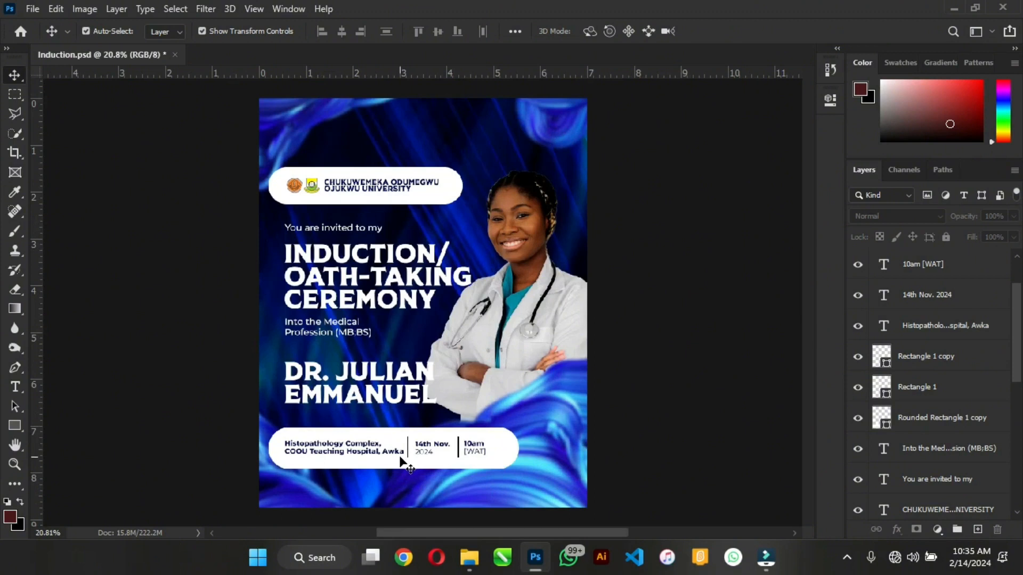
scroll(404, 459, "up", 1)
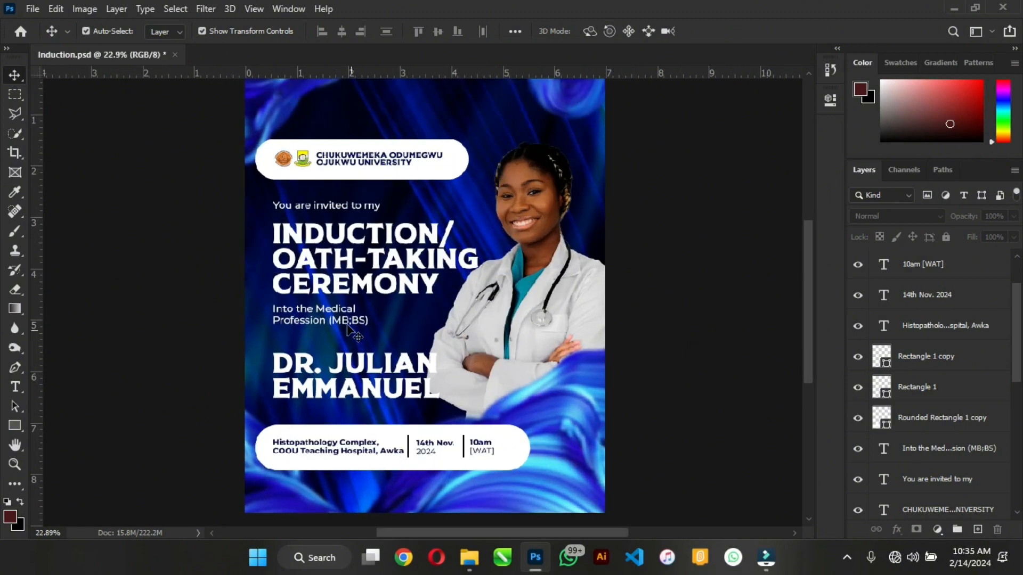
scroll(347, 326, "up", 6)
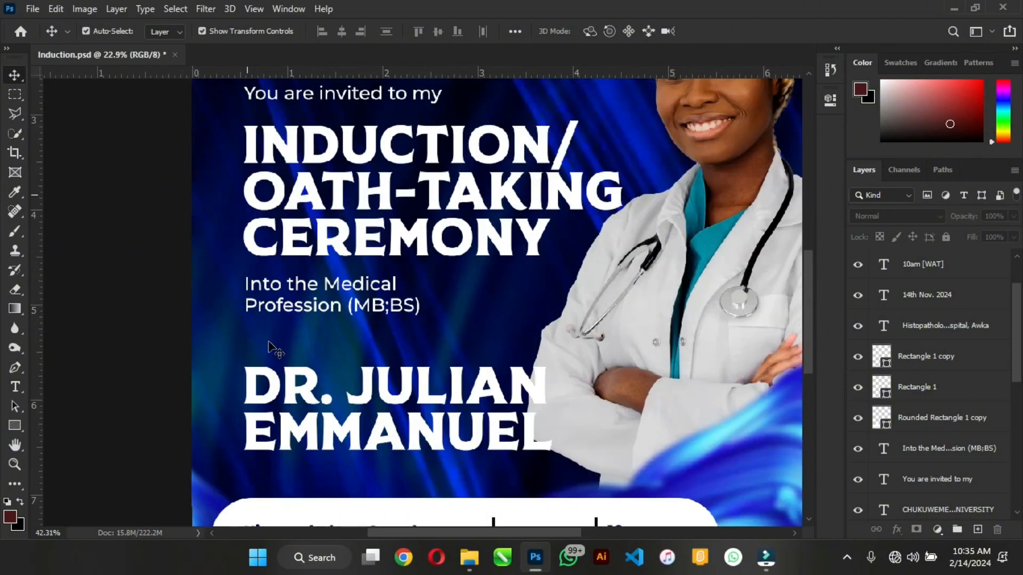
scroll(269, 349, "up", 4)
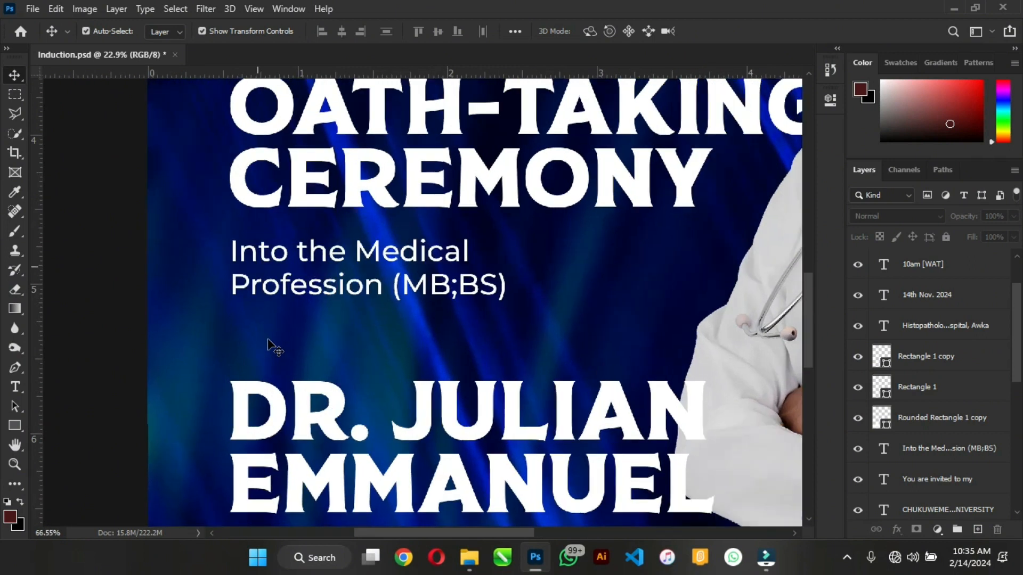
scroll(269, 348, "up", 1)
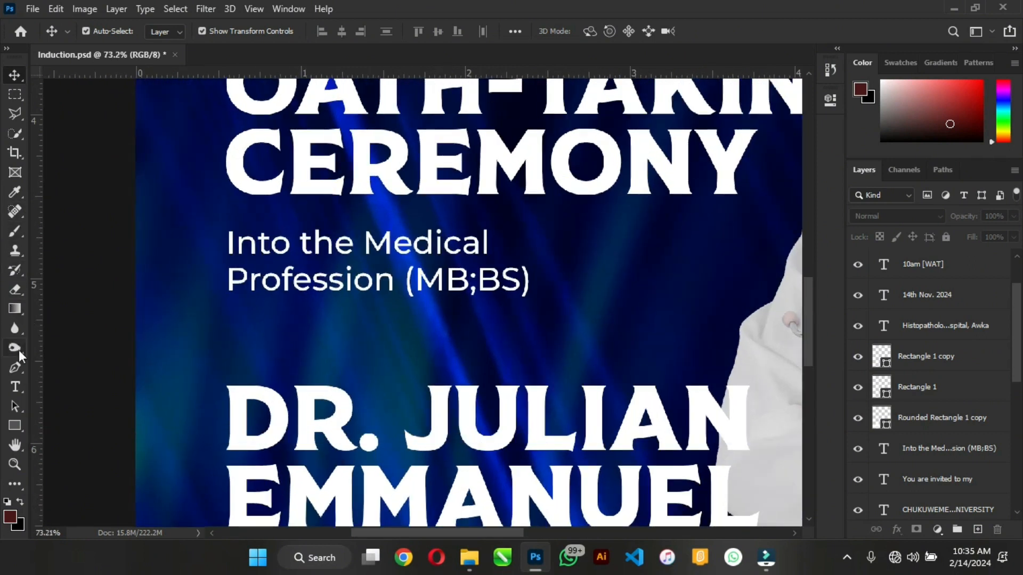
left_click(15, 426)
left_click(229, 303)
left_click_drag(226, 305, 557, 307)
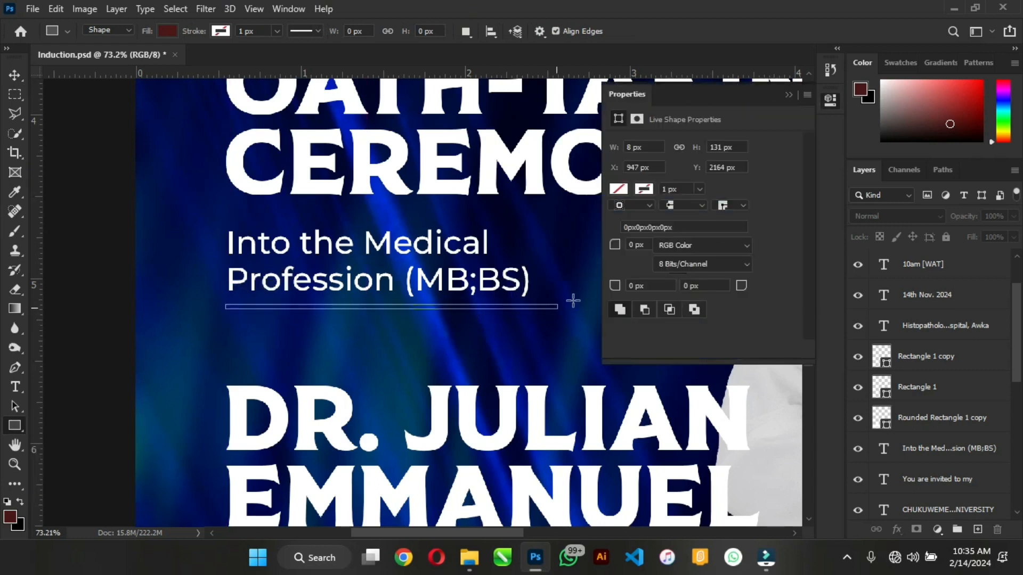
left_click(618, 187)
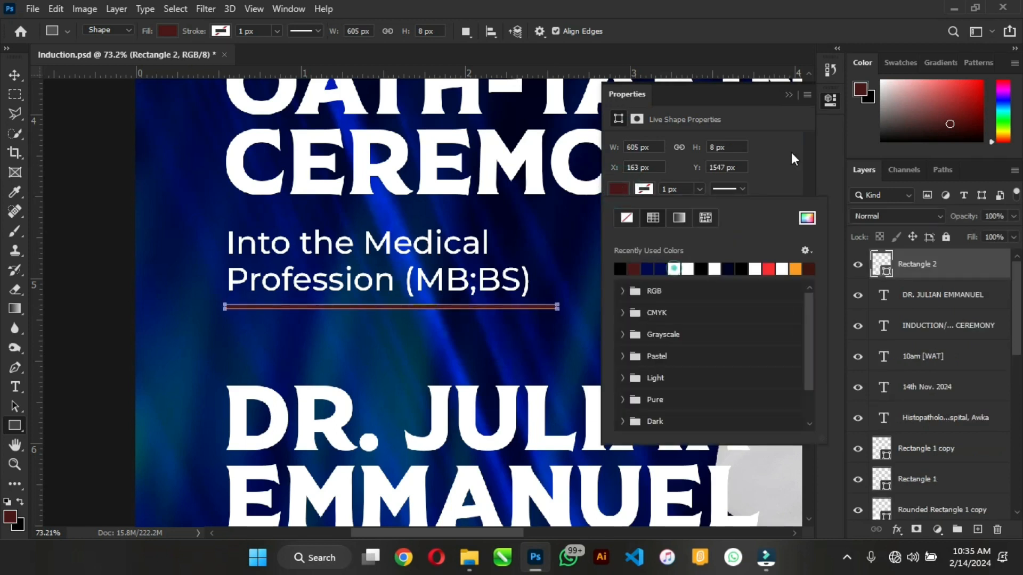
left_click(788, 95)
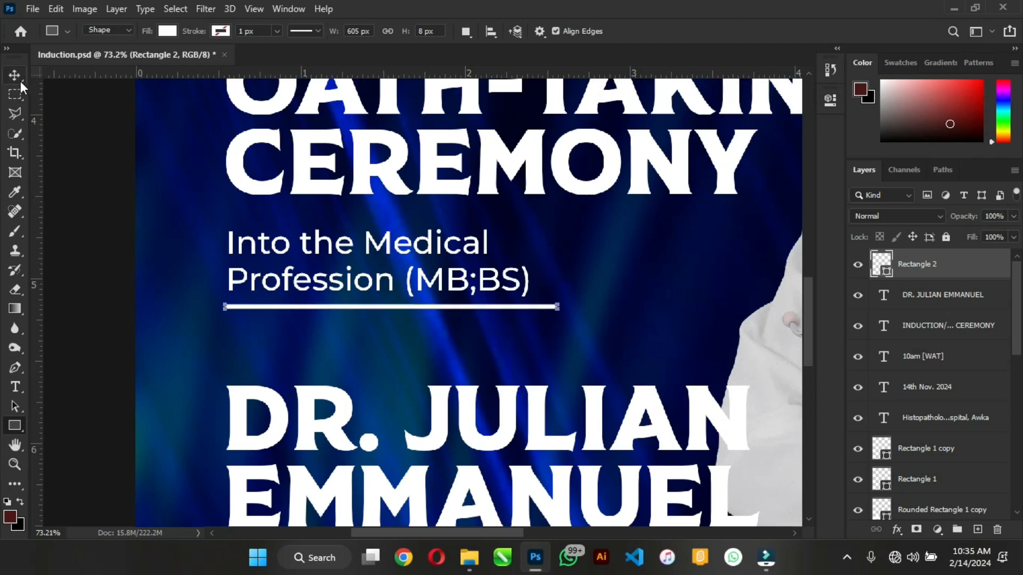
left_click(20, 81)
Recolor the "INDUCTION/OATH-TAKING CEREMONY" heading to light blue cdf5ff, starting from a cyan sampled from the lower texture
scroll(221, 272, "down", 5)
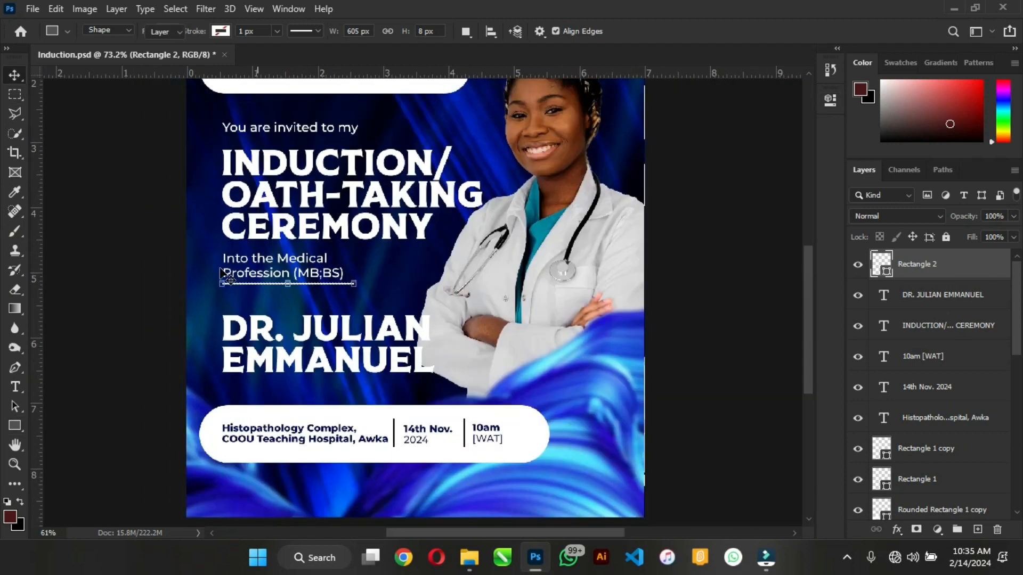
scroll(220, 270, "down", 1)
left_click(280, 210)
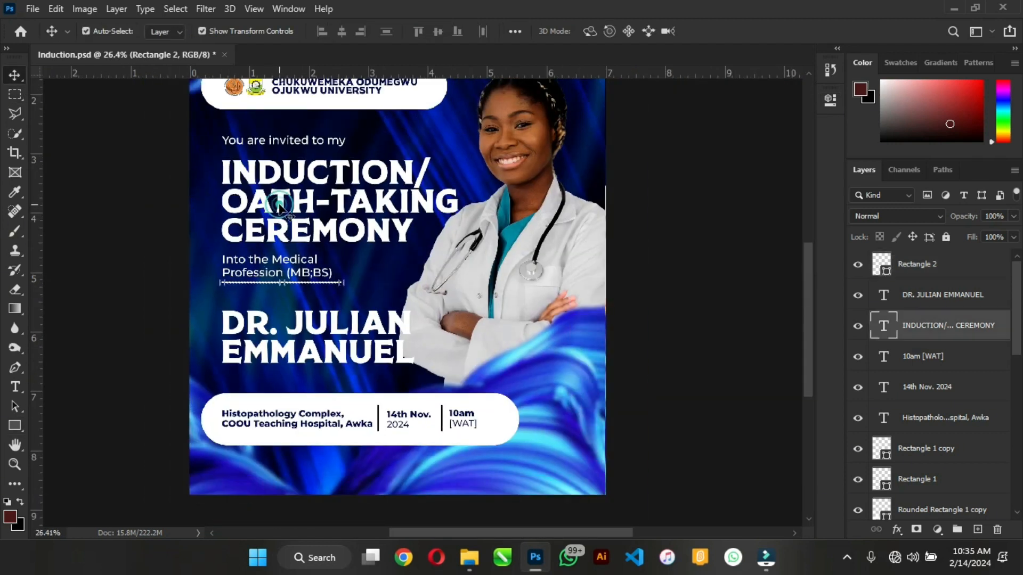
left_click(830, 100)
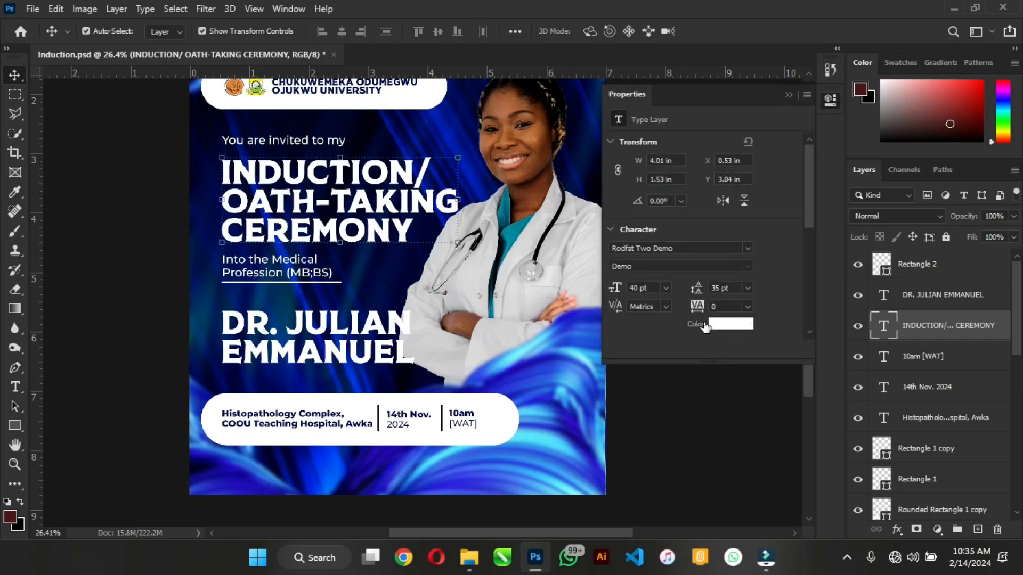
left_click(708, 324)
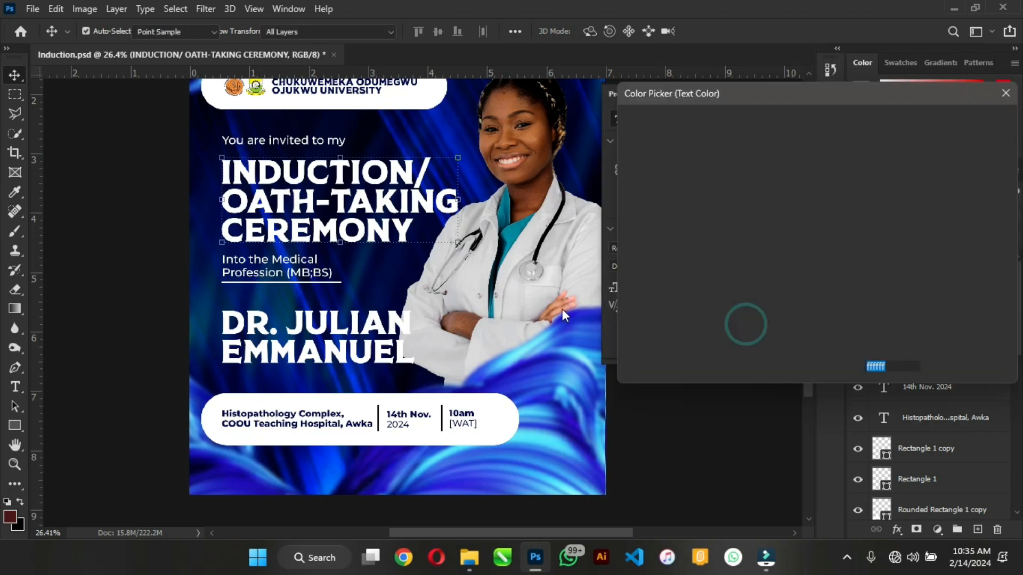
left_click(506, 362)
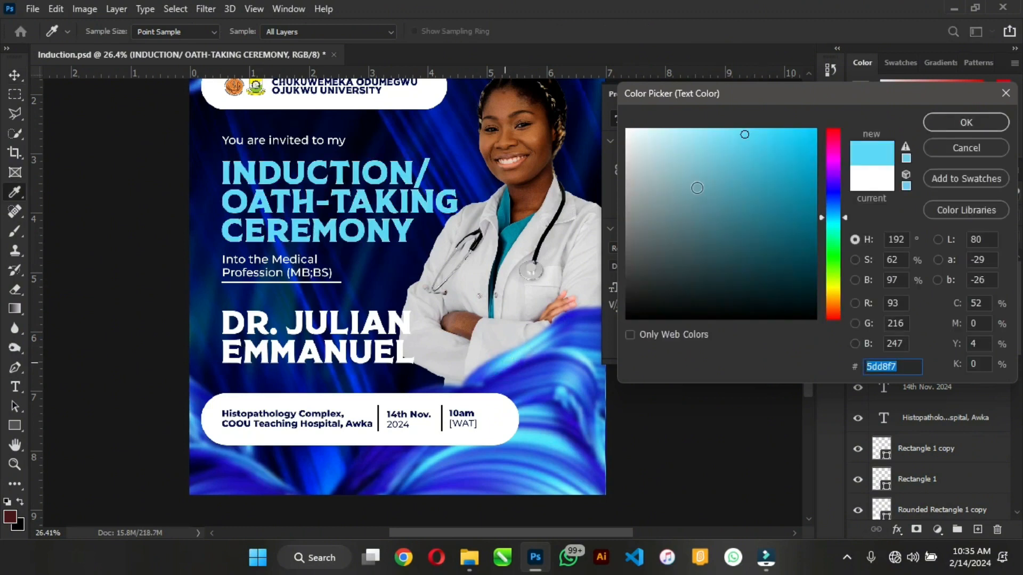
left_click_drag(744, 134, 682, 128)
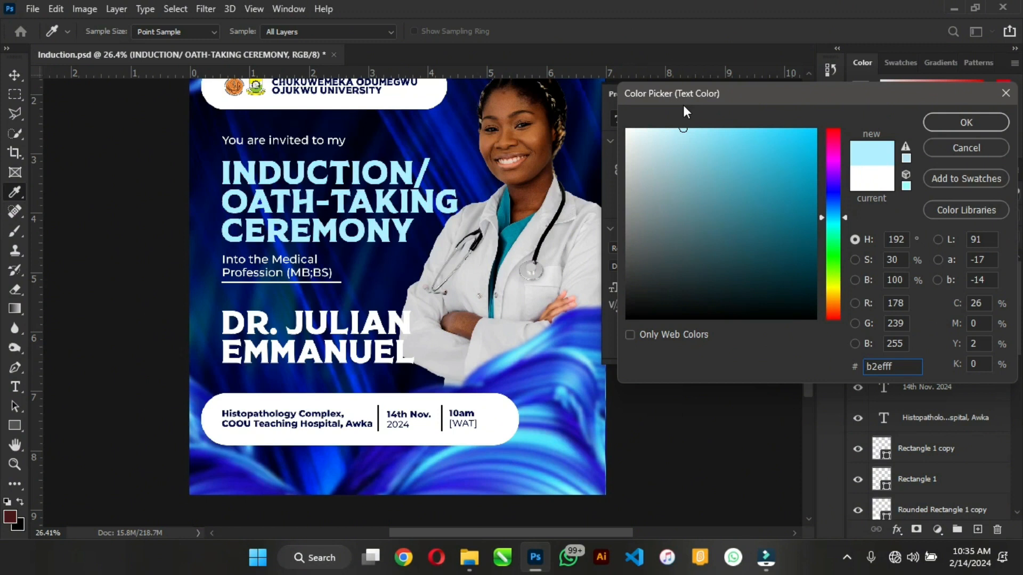
left_click(663, 128)
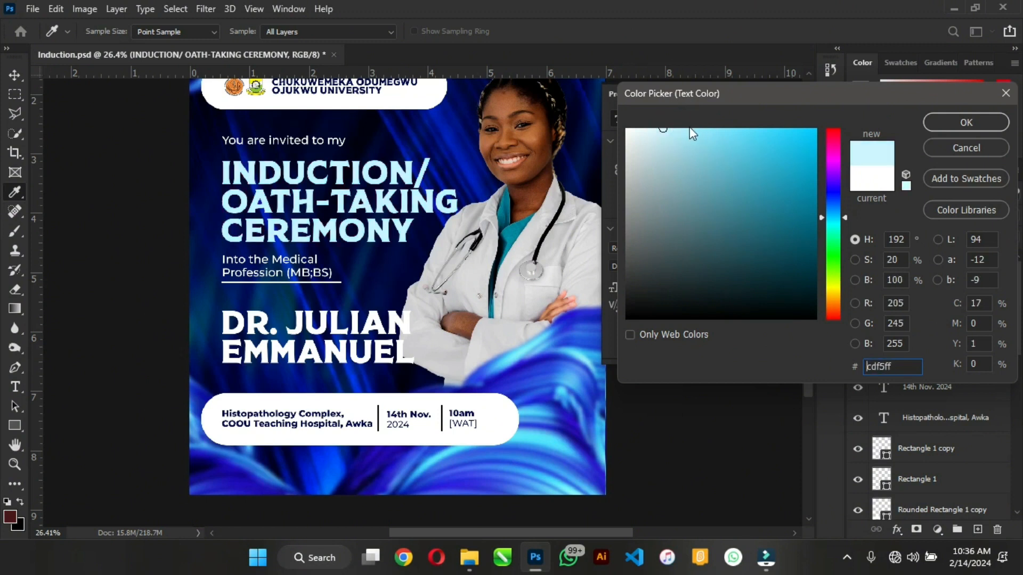
left_click(927, 128)
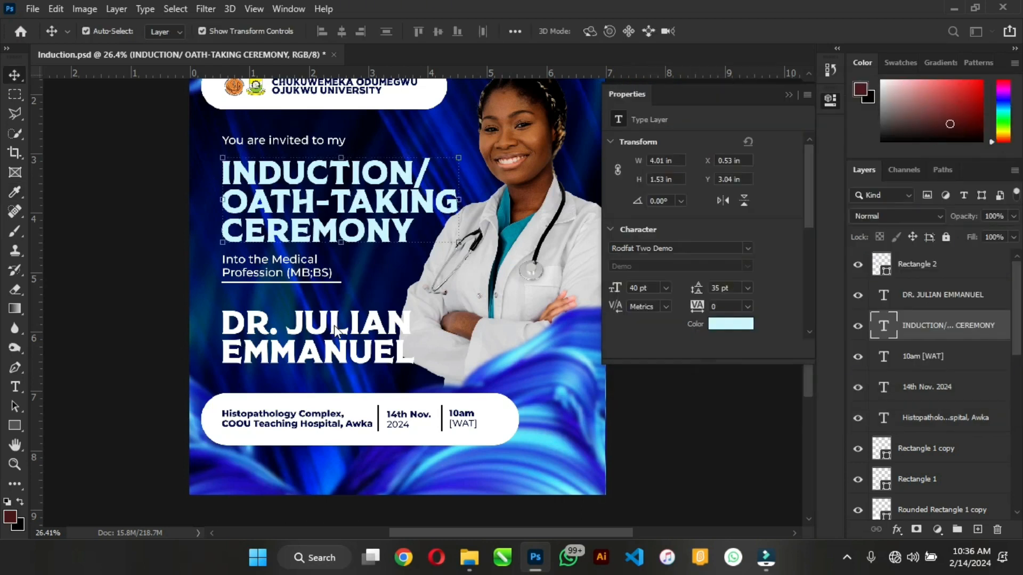
left_click(149, 236)
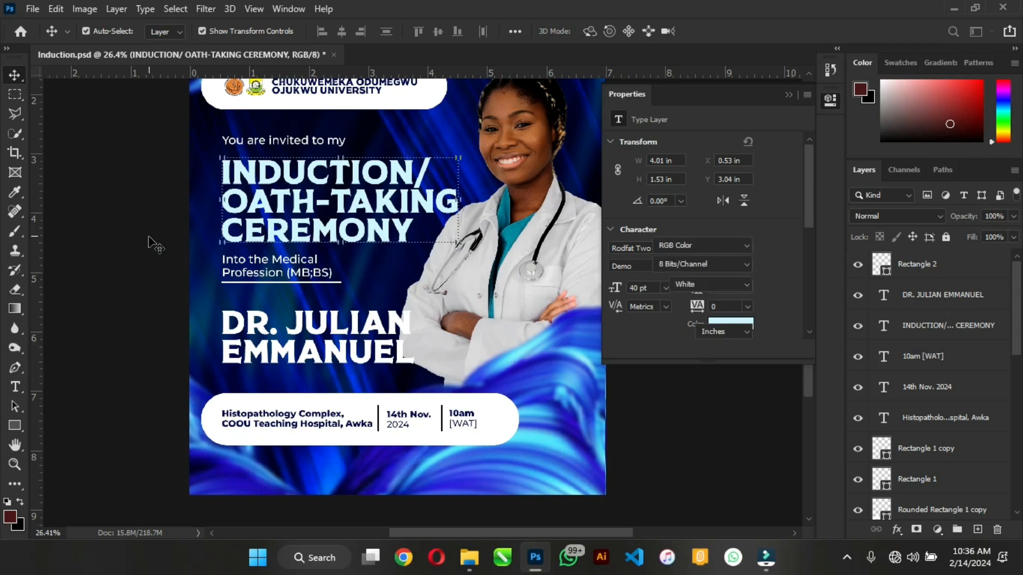
Apply a blur filter to the blue background texture layer
left_click(205, 9)
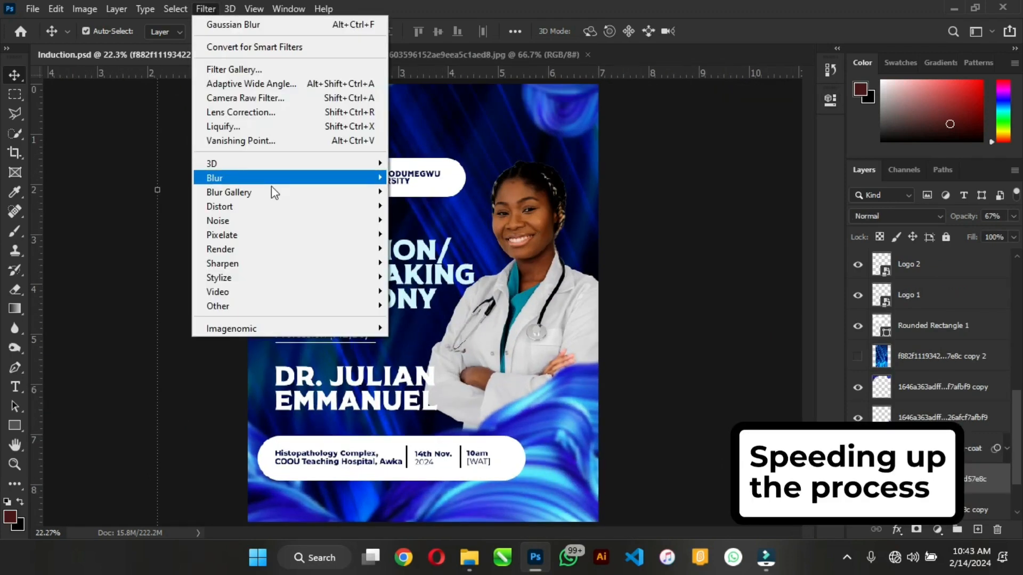
left_click(418, 279)
left_click(799, 71)
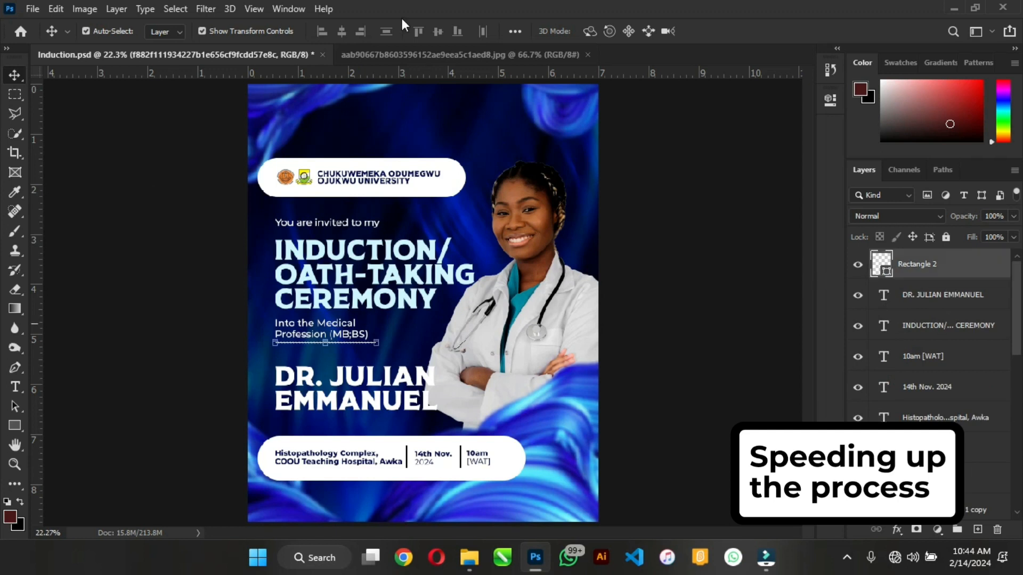
Select all layers from the thin white line down to the upper pill and scale them down together
scroll(932, 346, "down", 3)
left_click(932, 418, "shift")
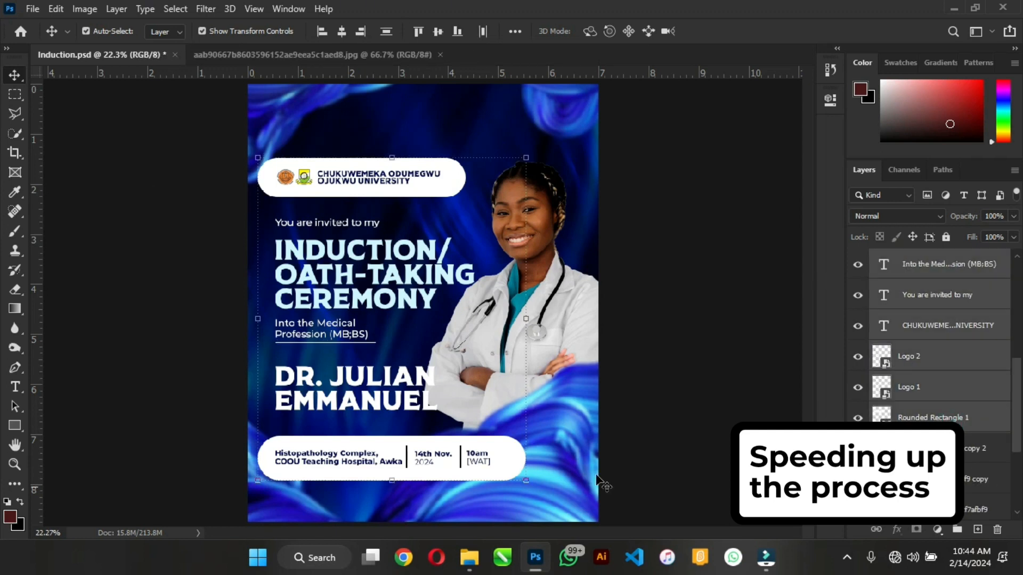
key("ctrl+t")
left_click_drag(524, 482, 510, 471)
key("Return")
Adjust the doctor photo's scale and position so it fits beside the text against the flyer's right edge
left_click(549, 288, "ctrl")
key("ctrl+t")
left_click(526, 226)
left_click_drag(611, 154, 635, 112)
scroll(635, 113, "down", 12)
left_click_drag(511, 372, 503, 357)
scroll(503, 358, "up", 11)
left_click_drag(555, 335, 539, 357)
left_click_drag(603, 148, 614, 146)
left_click_drag(571, 307, 567, 299)
key("Return")
Set the "INDUCTION/OATH-TAKING CEREMONY" heading color to white
left_click(319, 287)
left_click(830, 100)
left_click(729, 323)
left_click(621, 109)
left_click(978, 109)
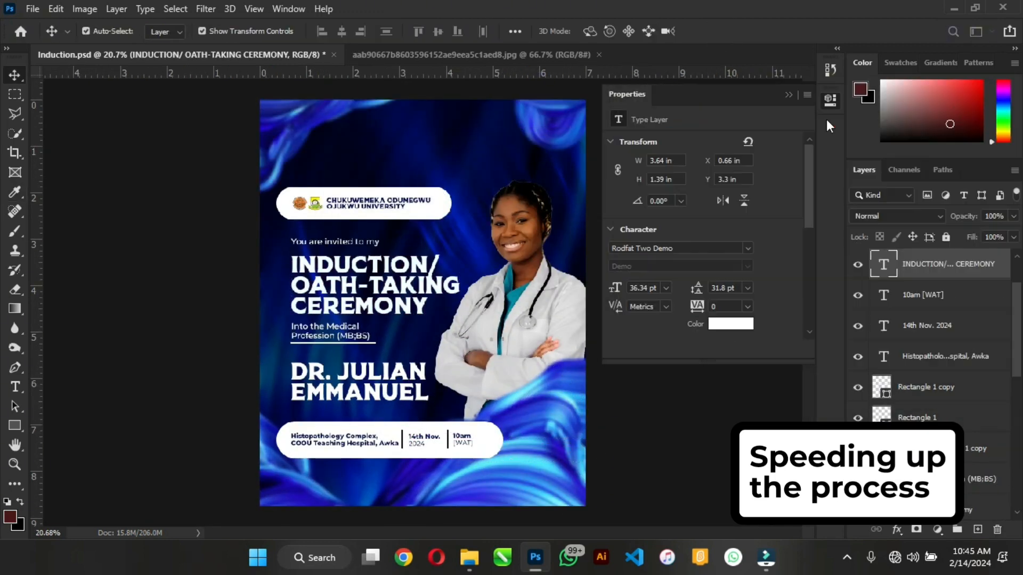
left_click(829, 99)
Brighten the doctor photo with a Curves adjustment that raises the midtones
left_click(525, 298)
key("ctrl+m")
left_click_drag(858, 110, 754, 112)
left_click_drag(731, 268, 731, 250)
left_click_drag(682, 305, 685, 303)
key("Return")
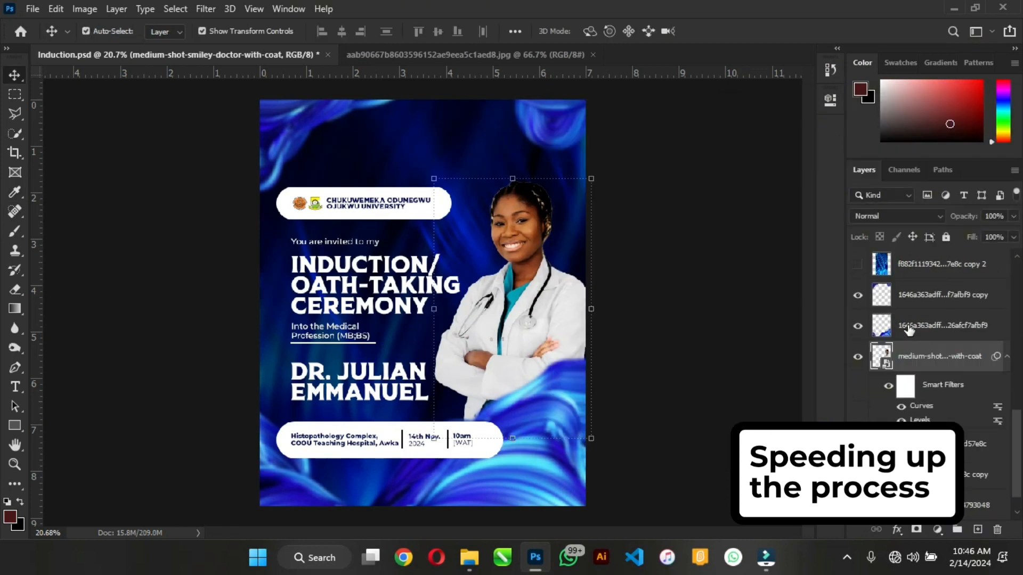
Show the caduceus image above the blue textures and enlarge it behind the text at the flyer's upper middle
scroll(909, 330, "up", 3)
left_click(857, 381)
left_click(927, 382)
left_click_drag(521, 186, 546, 129)
key("Return")
Colorize the caduceus blue with a Hue/Saturation adjustment at hue 211 and saturation 62
key("ctrl+u")
left_click(830, 247)
left_click_drag(612, 160, 697, 160)
left_click_drag(649, 198, 703, 198)
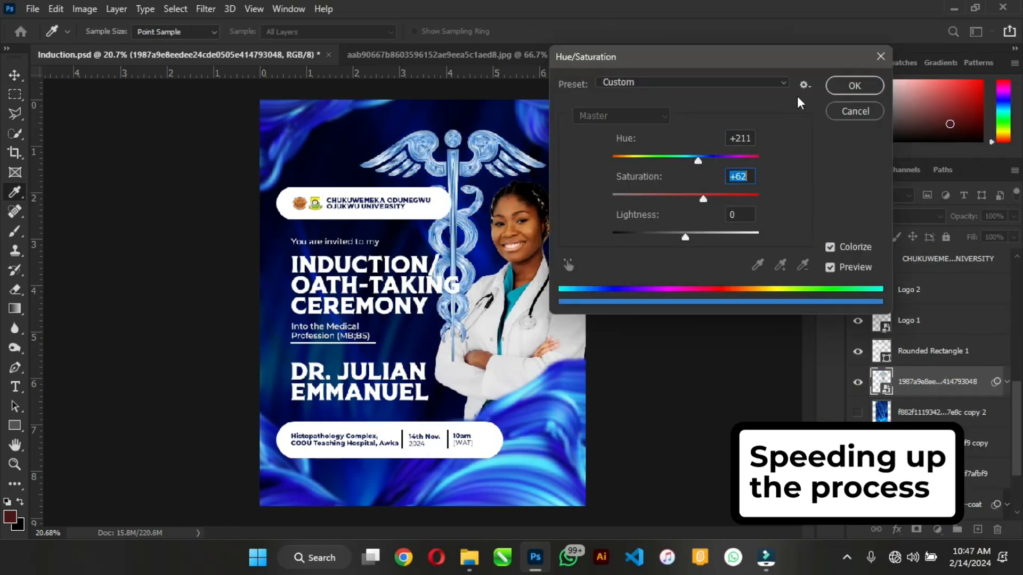
left_click(854, 85)
Move the caduceus layer down the layer stack to just below the doctor photo
left_click_drag(942, 383, 932, 457)
scroll(927, 373, "down", 3)
left_click_drag(922, 349, 918, 429)
Scale the caduceus down and shift it slightly right so it rises beside the doctor's head
left_click_drag(566, 130, 563, 132)
left_click_drag(562, 453, 552, 425)
key("Return")
left_click_drag(443, 156, 460, 163)
Select all the text, divider, logo and pill layers, scale them down together and move them slightly lower
scroll(922, 374, "up", 5)
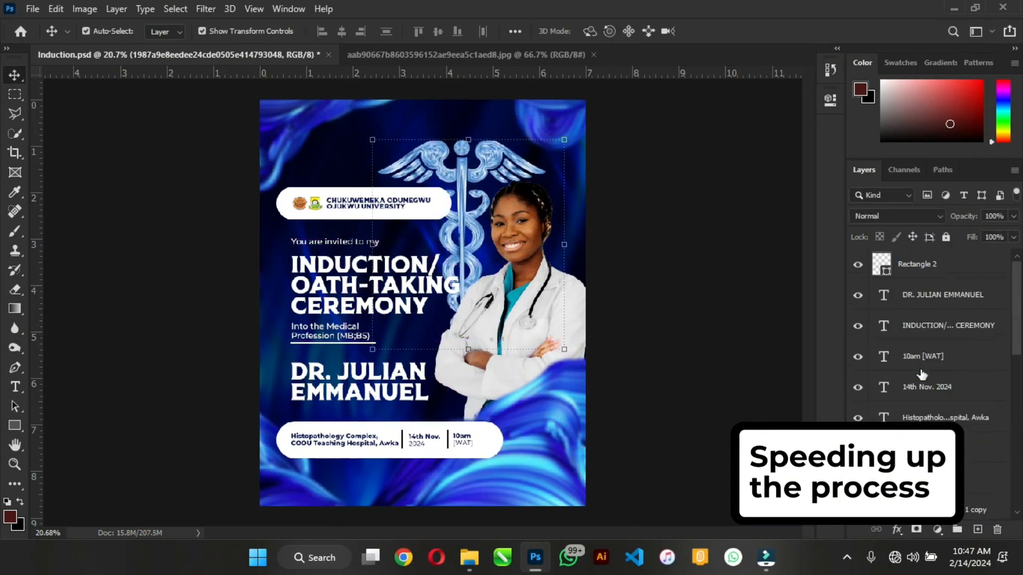
left_click(925, 264)
scroll(925, 346, "down", 3)
left_click(933, 418, "shift")
left_click_drag(503, 458, 477, 428)
left_click_drag(375, 419, 378, 440)
key("Return")
Darken the caduceus midtones with a Levels adjustment and move the symbol slightly up and left
left_click(461, 162)
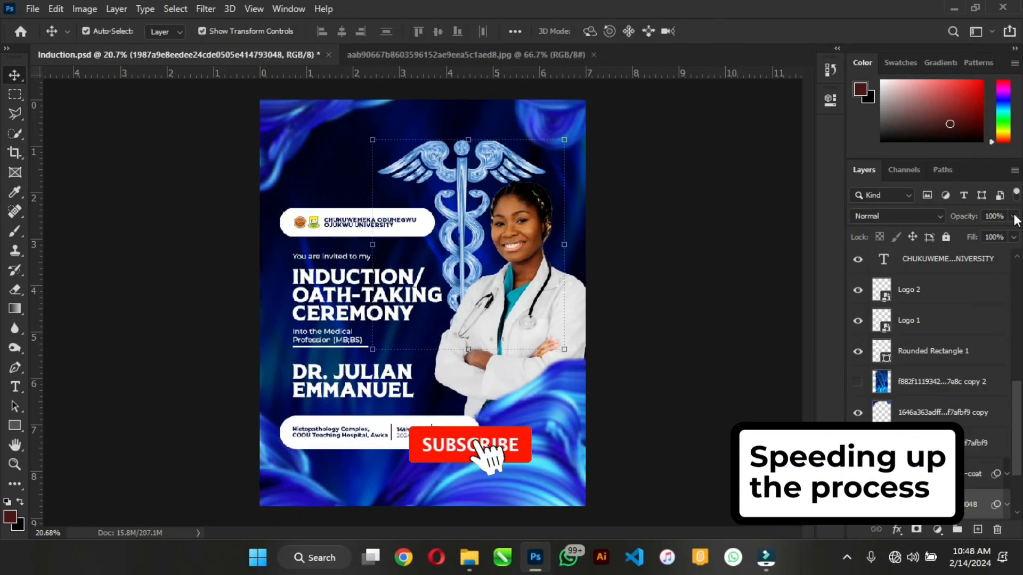
key("ctrl+l")
left_click_drag(706, 253, 754, 253)
left_click(861, 112)
left_click_drag(464, 167, 461, 161)
Add a layer mask to the caduceus and fade out its lower end with a soft black 1200 px brush
left_click(916, 529)
left_click(14, 230)
left_click_drag(475, 332, 447, 284)
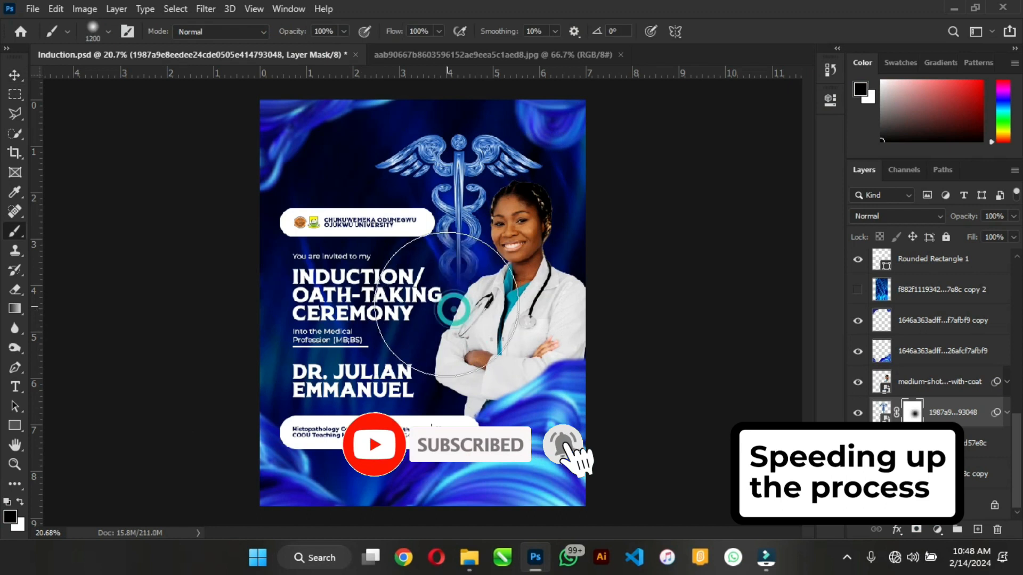
left_click(15, 75)
left_click(123, 229)
Enlarge the doctor photo and reposition it lower, with the crossed arms partly behind the blue texture
left_click(543, 282)
key("ctrl+t")
left_click_drag(594, 282, 605, 303)
left_click_drag(633, 470, 644, 486)
left_click_drag(644, 155, 658, 135)
left_click_drag(569, 299, 540, 309)
left_click_drag(629, 145, 625, 151)
key("Return")
left_click(678, 190)
Brighten the doctor photo with a Levels adjustment, setting the midtone input level to 1.16
left_click(524, 291)
key("ctrl+l")
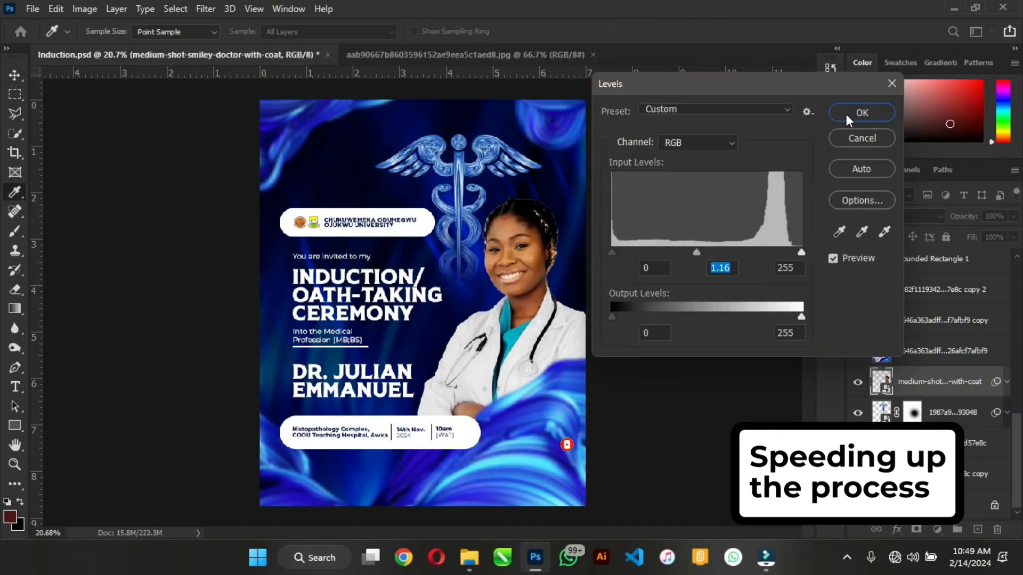
left_click(862, 112)
key("v")
left_click(602, 218)
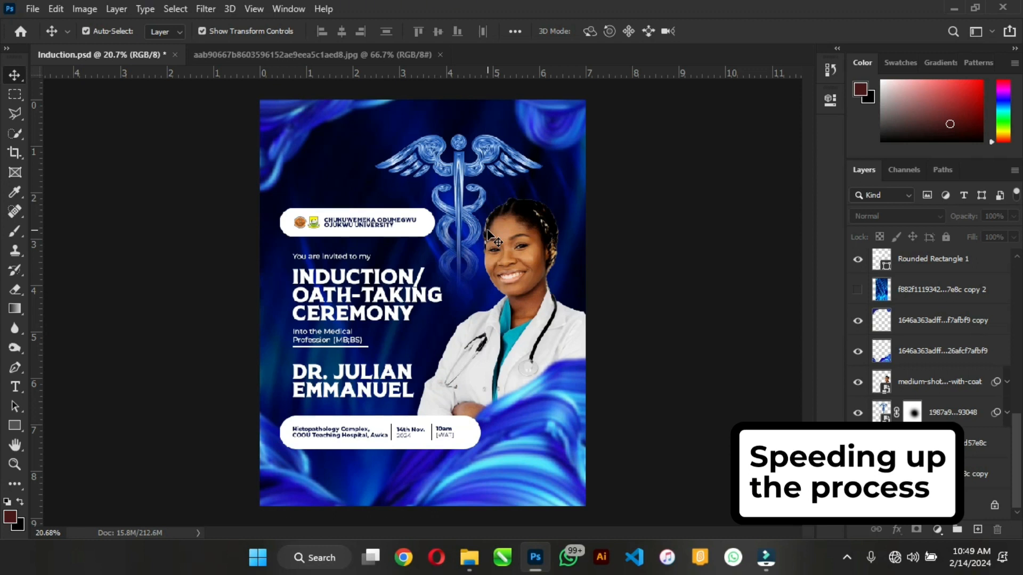